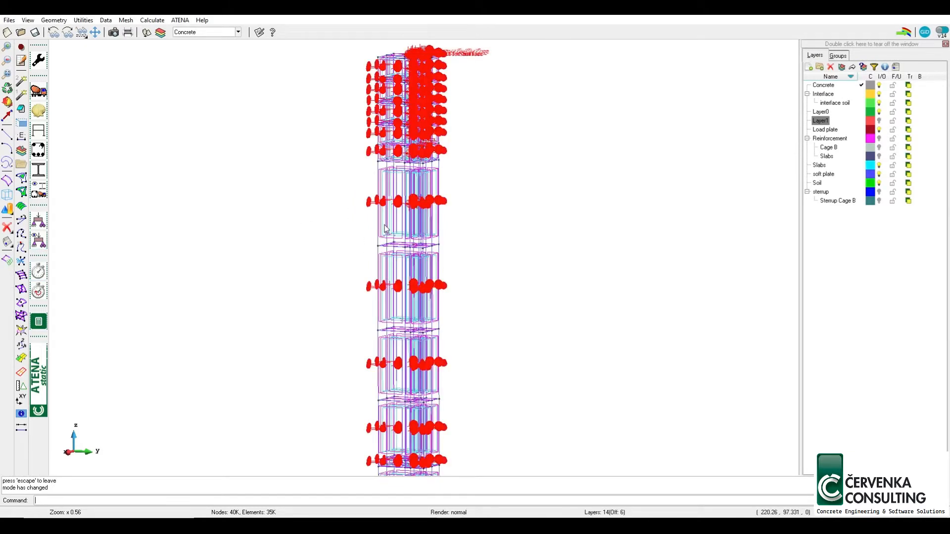
Display the model's Constraint for Surface conditions as colours and close the conditions dialog
scroll(387, 228, down, 2)
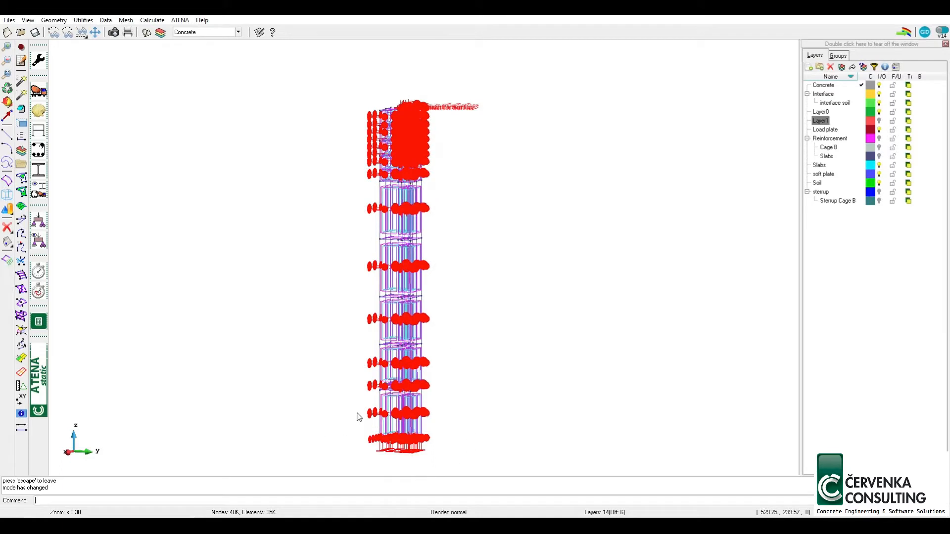
click(42, 225)
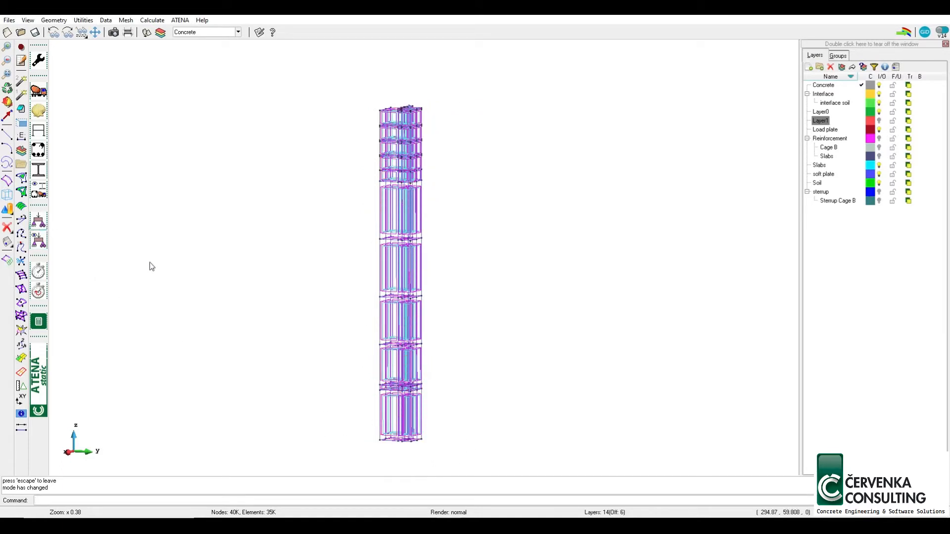
click(675, 95)
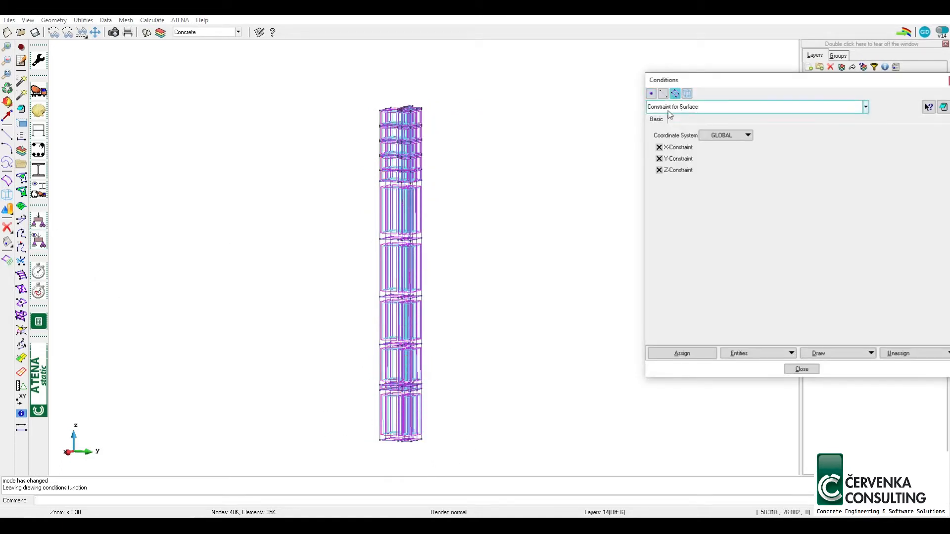
click(823, 354)
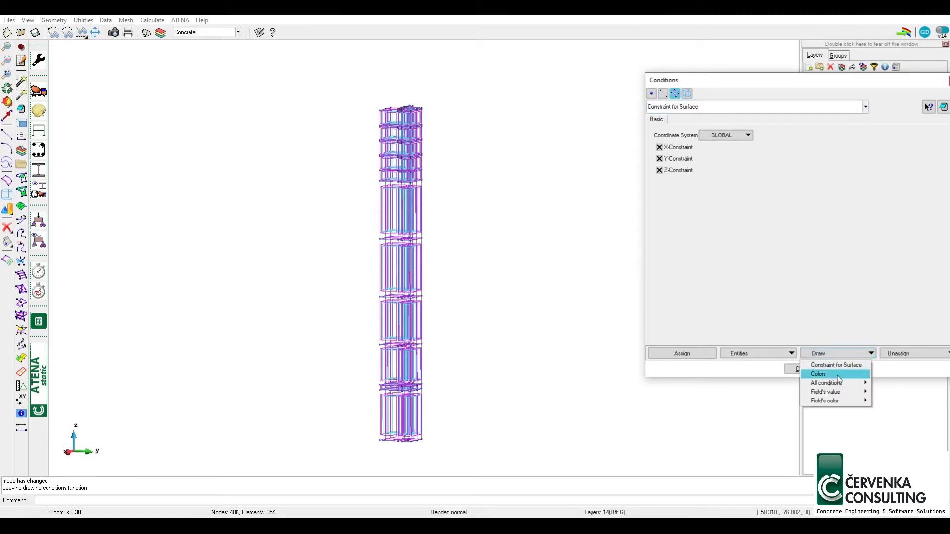
click(820, 373)
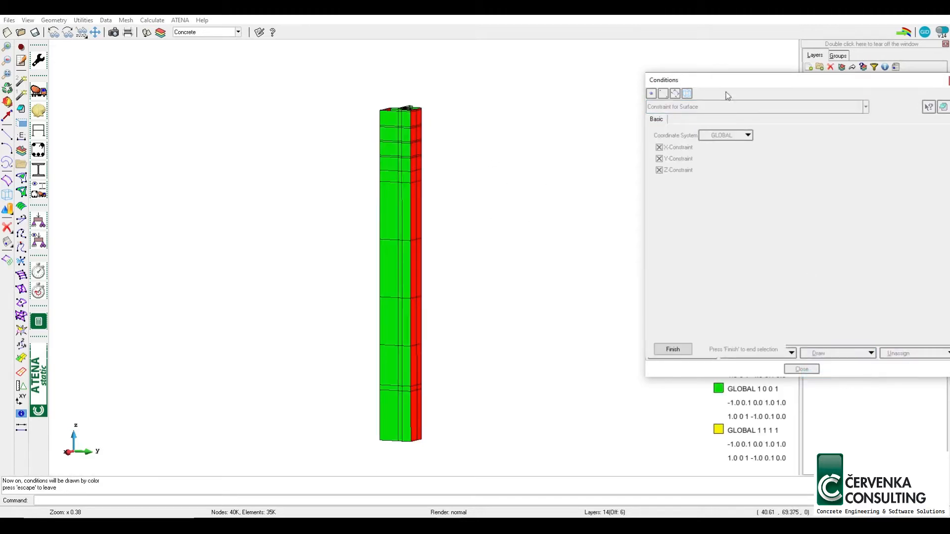
drag(763, 83, 687, 15)
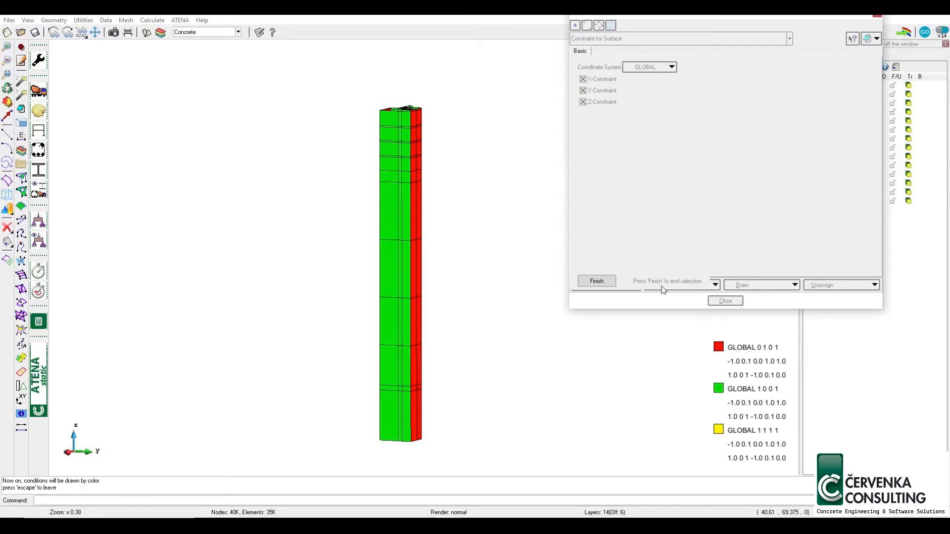
click(876, 17)
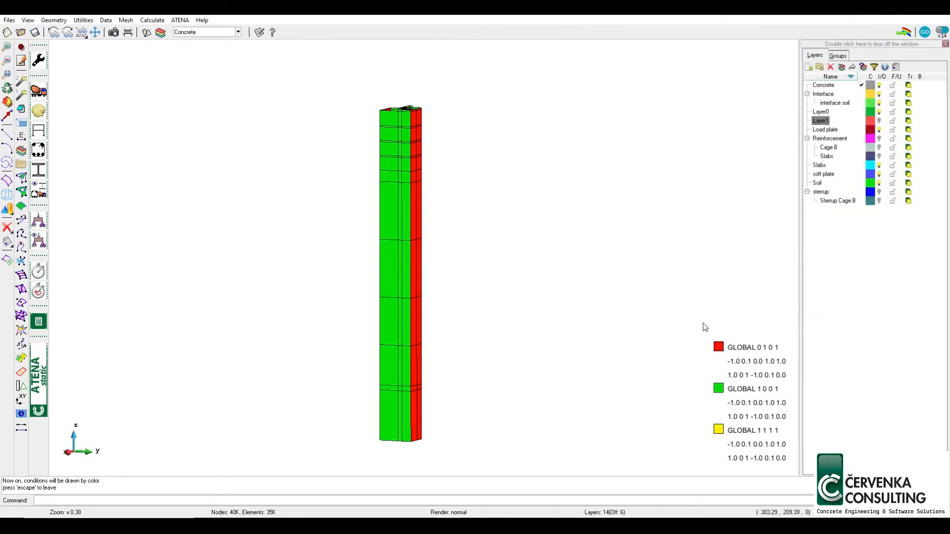
Examine the coloured surface constraints on the soil column's side faces, base and upper end
scroll(413, 181, up, 5)
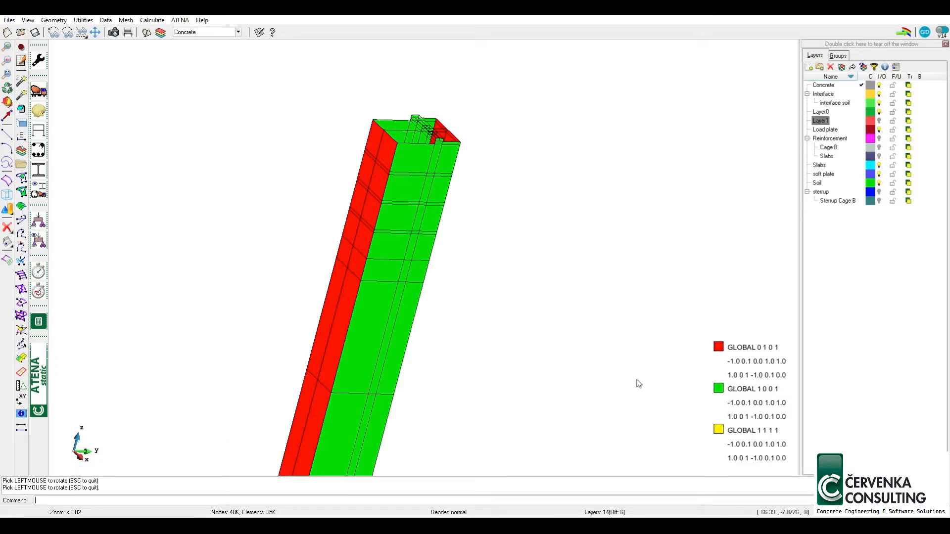
scroll(430, 255, down, 4)
drag(430, 254, 397, 314)
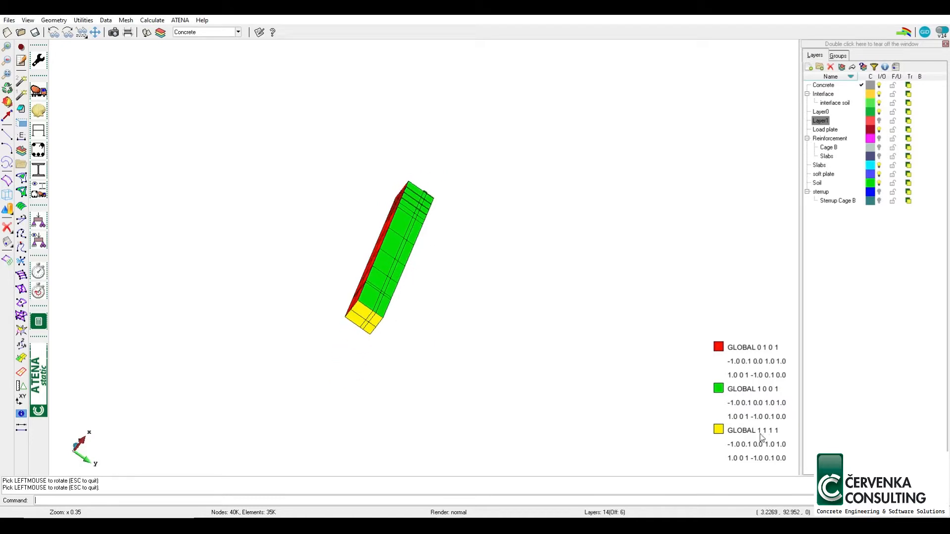
drag(372, 320, 377, 218)
scroll(414, 171, up, 2)
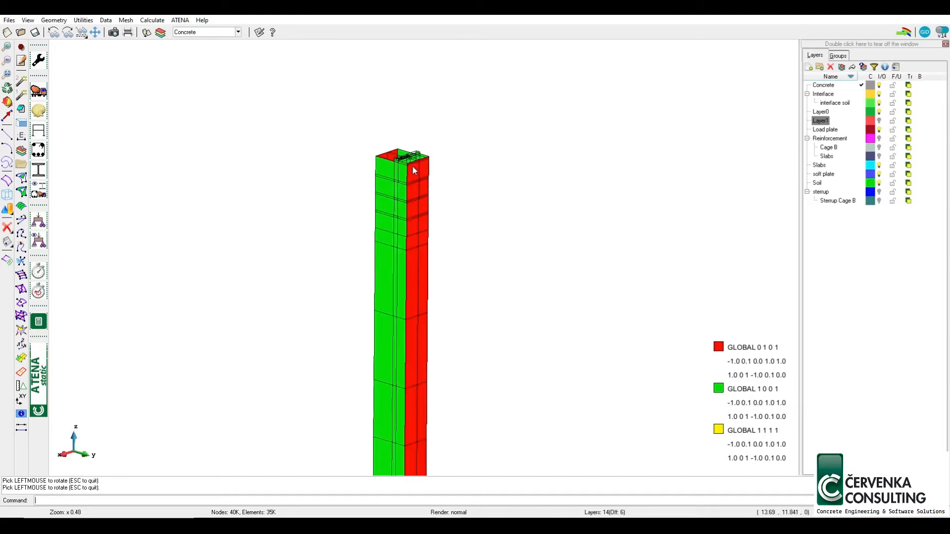
scroll(415, 171, up, 3)
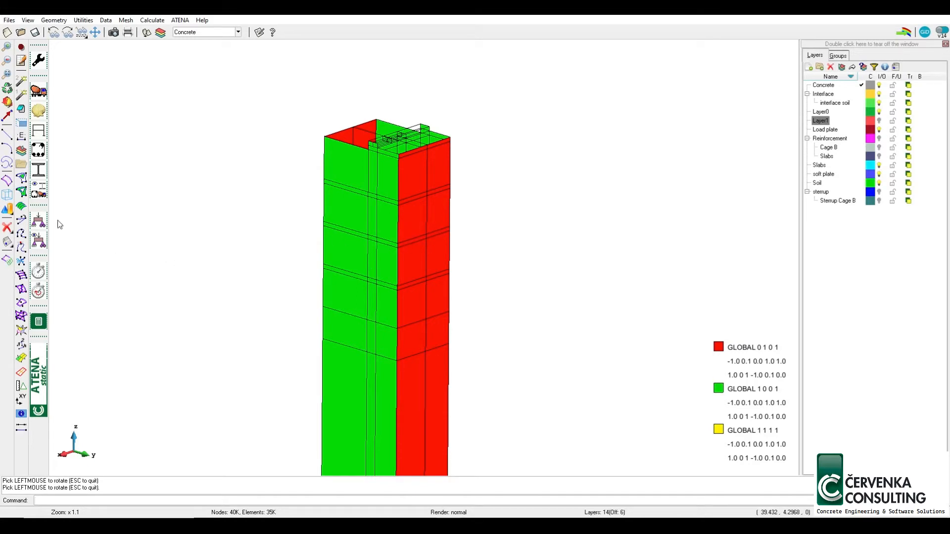
Display the Constraint for Line conditions as colours, examine them along the vertical and base edges, and end the display
click(39, 222)
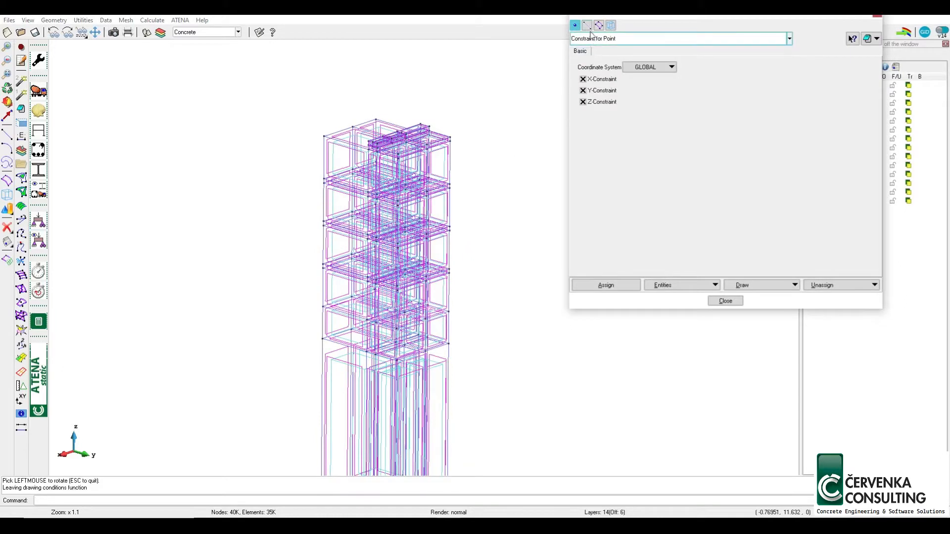
click(587, 25)
click(742, 287)
click(754, 312)
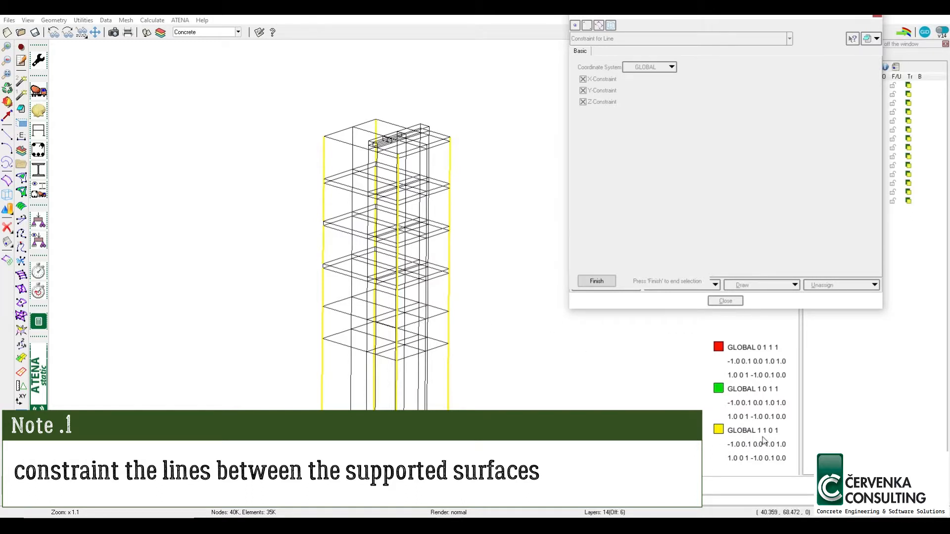
scroll(421, 259, down, 5)
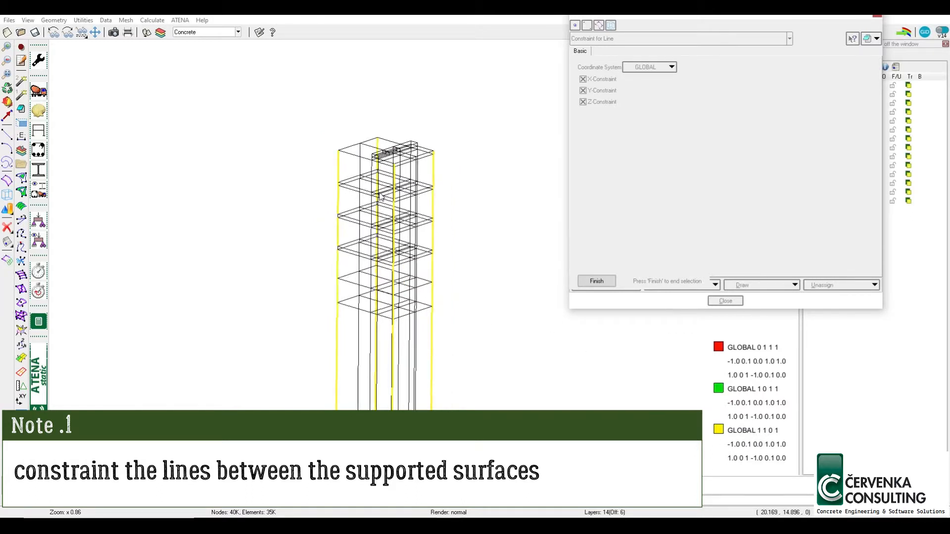
scroll(379, 298, up, 7)
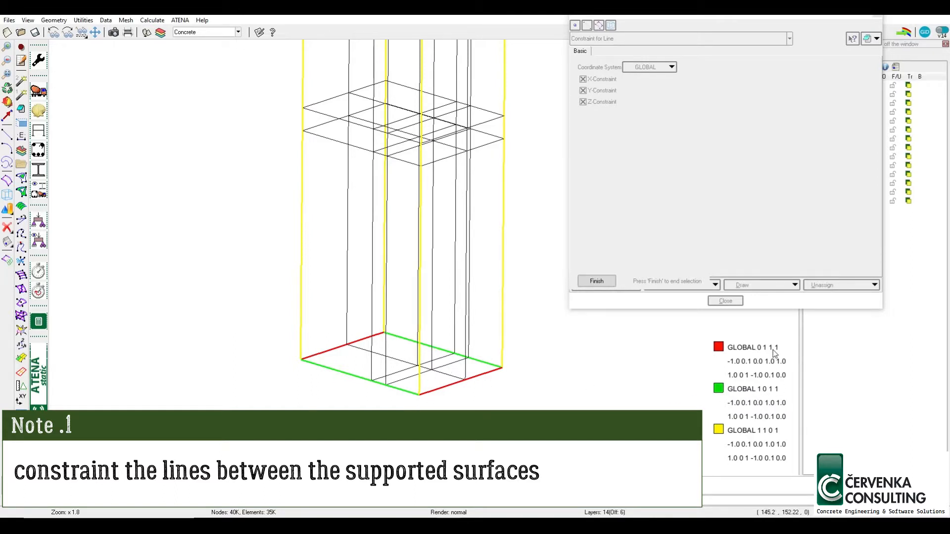
click(605, 285)
scroll(468, 402, down, 5)
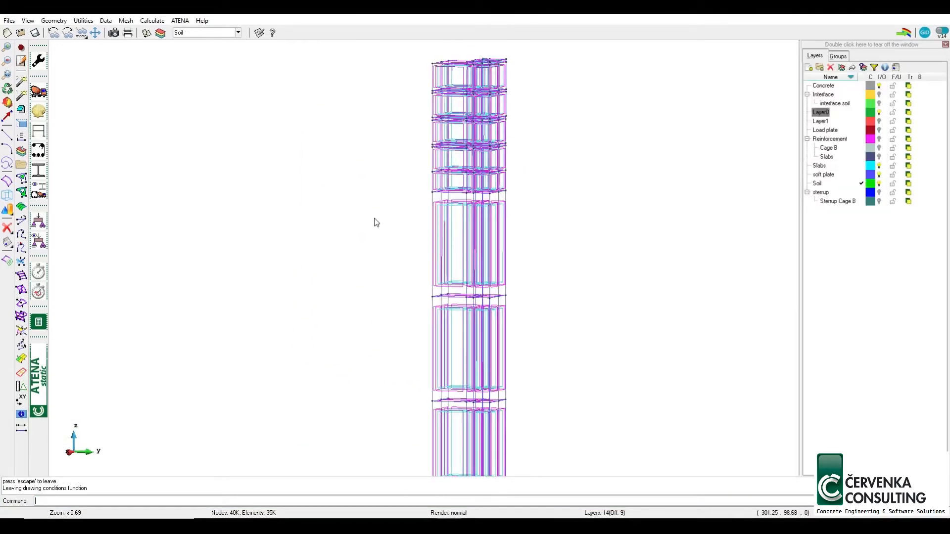
scroll(410, 186, down, 3)
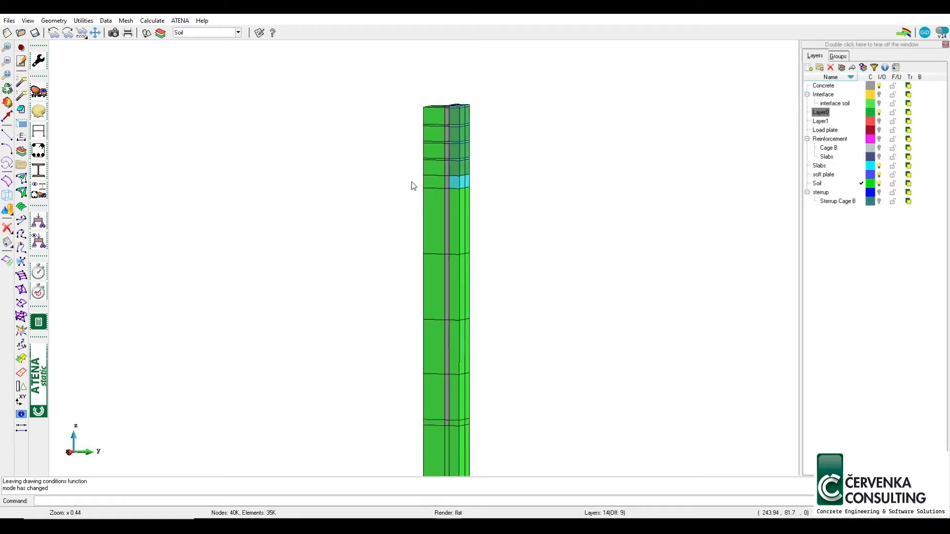
Make interval 2 the current interval in the interval data and accept it
click(38, 272)
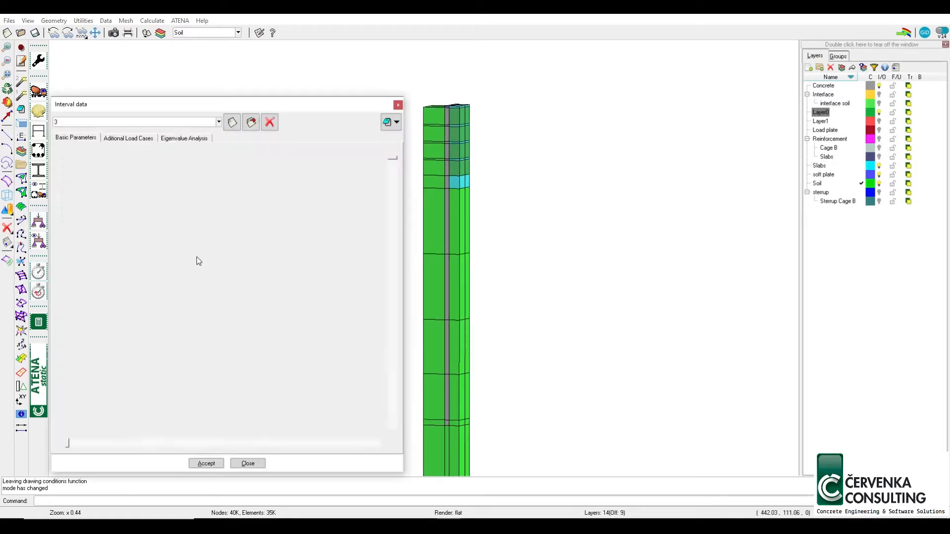
click(102, 122)
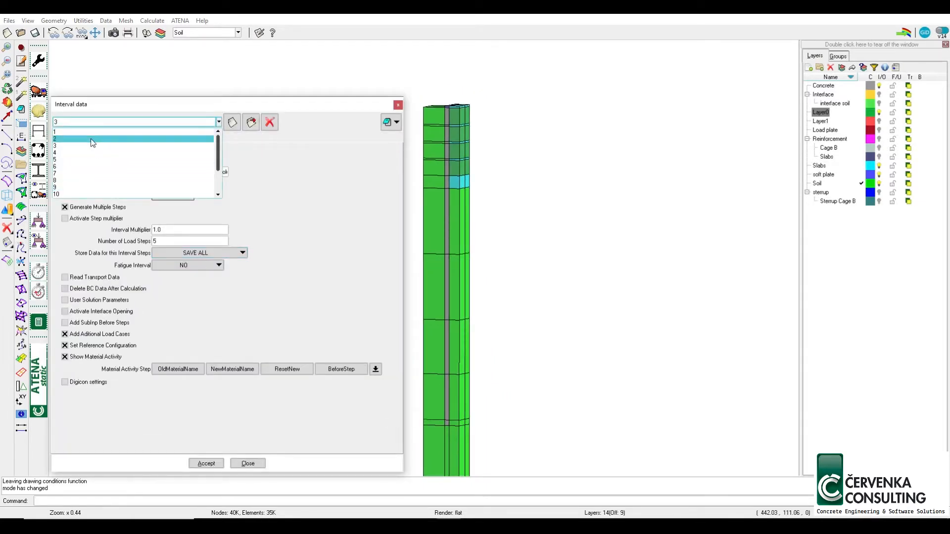
click(129, 139)
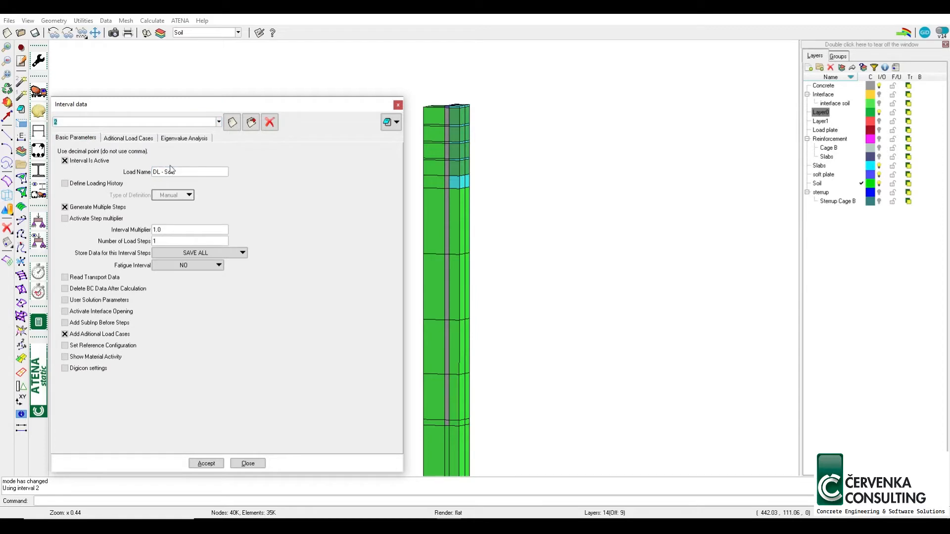
click(207, 463)
click(248, 463)
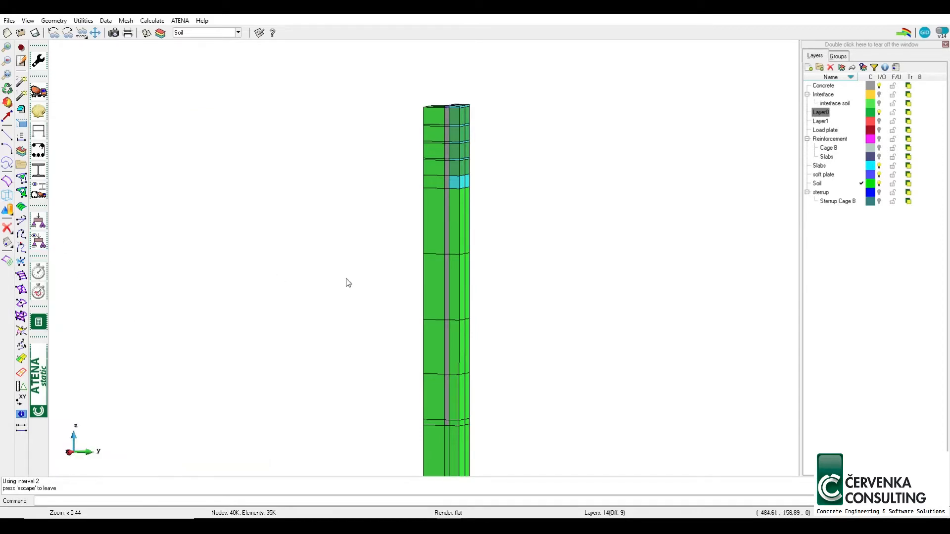
Examine the loads drawn on the column for interval 2, and display the Weight for Volume condition as colours
scroll(438, 118, down, 4)
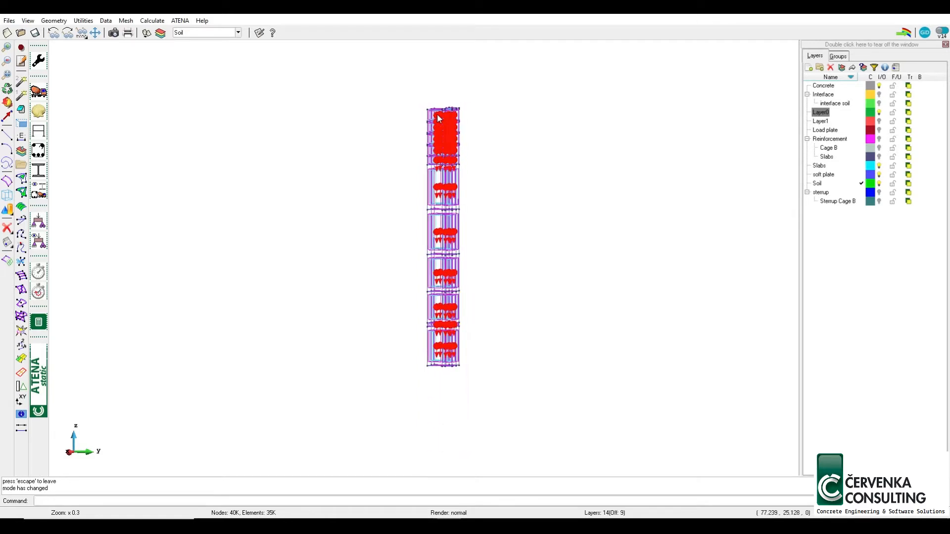
scroll(438, 117, up, 3)
shift+right_drag(522, 239, 525, 229)
shift+drag(443, 238, 452, 239)
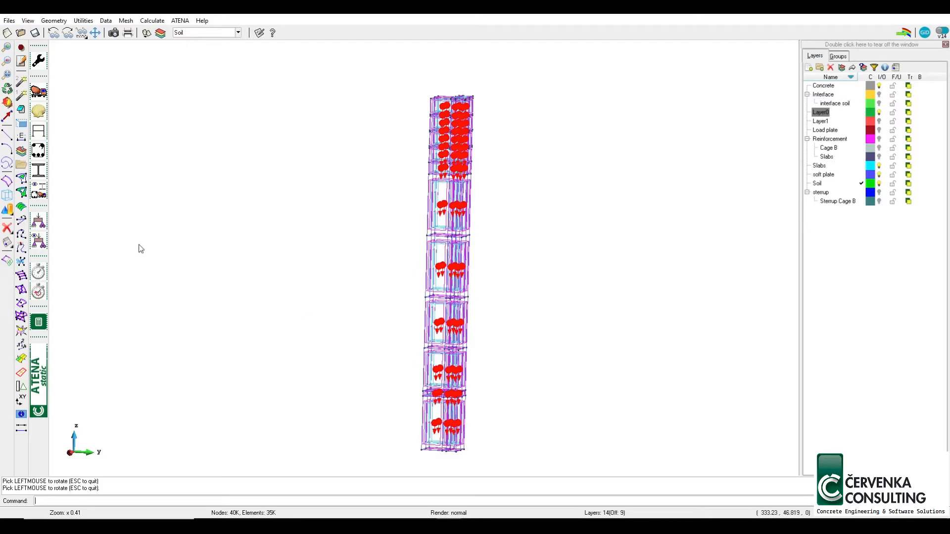
click(42, 223)
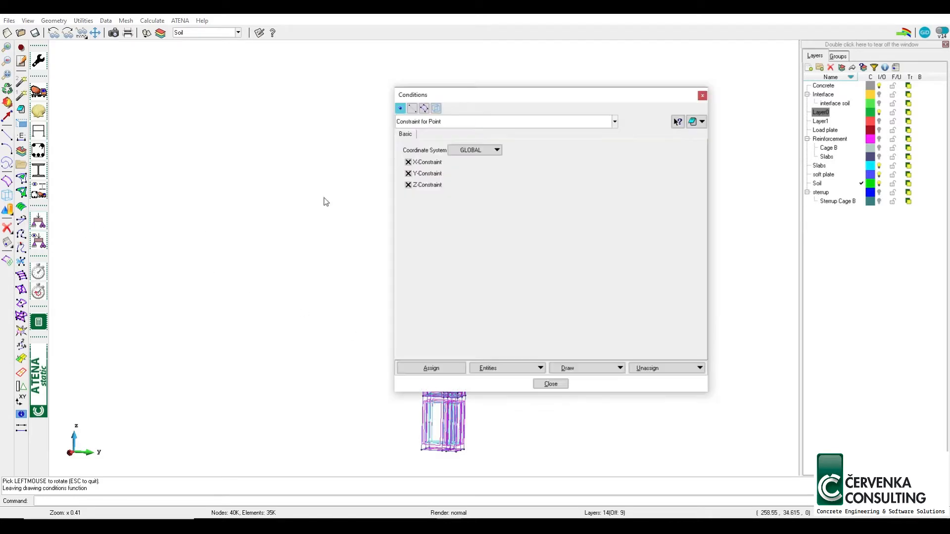
click(436, 109)
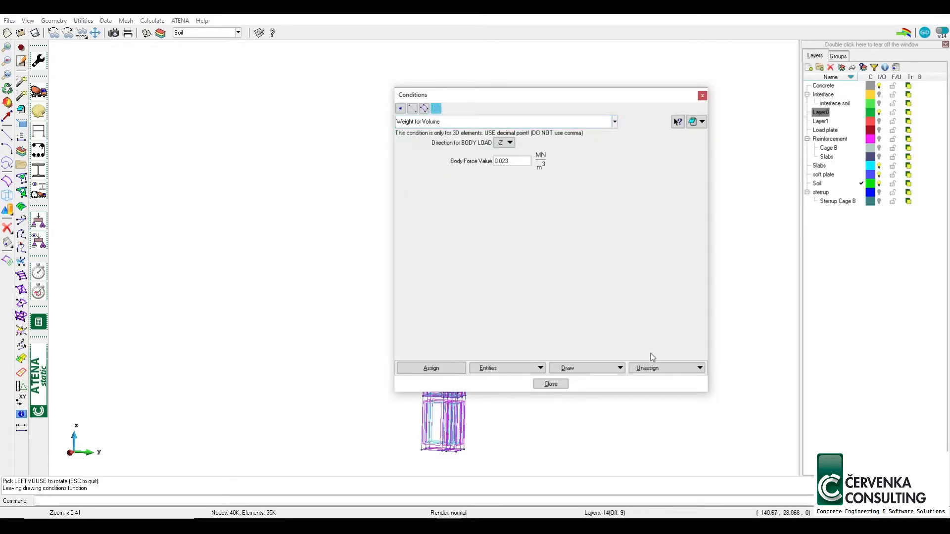
click(604, 372)
click(573, 386)
drag(564, 96, 701, 61)
mouse_move(474, 105)
shift+mouse_down()
mouse_move(456, 90)
mouse_move(465, 101)
shift+mouse_up()
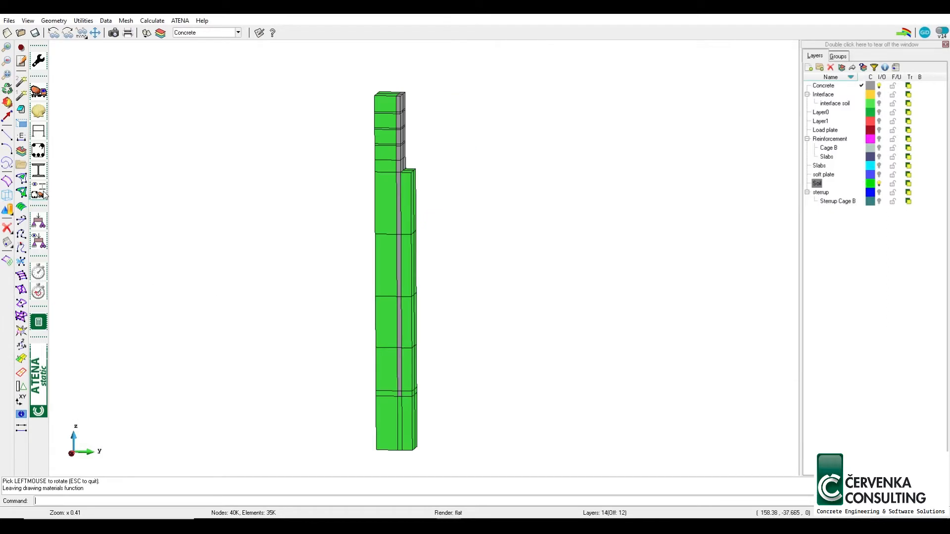
Display the model's materials as colours and open the SOLID Soil-Rock material definitions
click(42, 191)
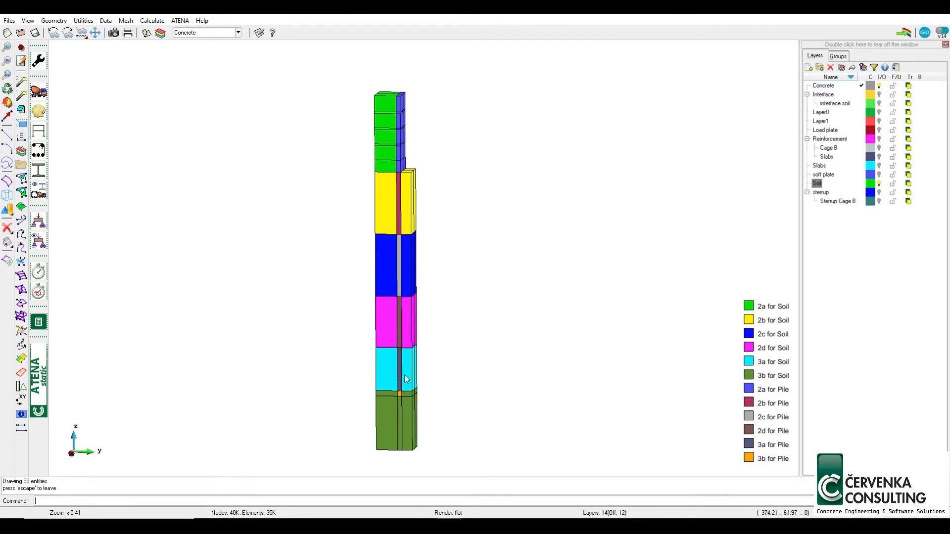
click(39, 92)
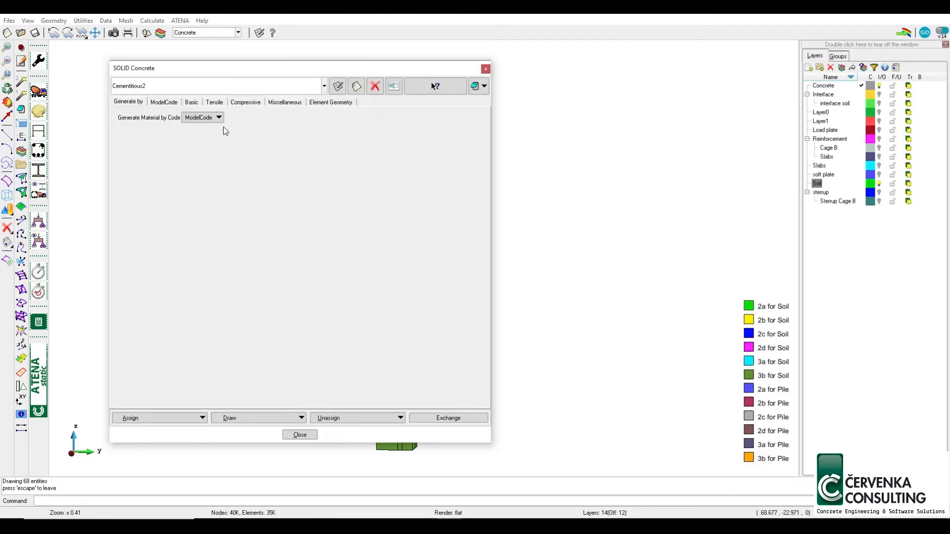
drag(276, 70, 622, 40)
click(829, 56)
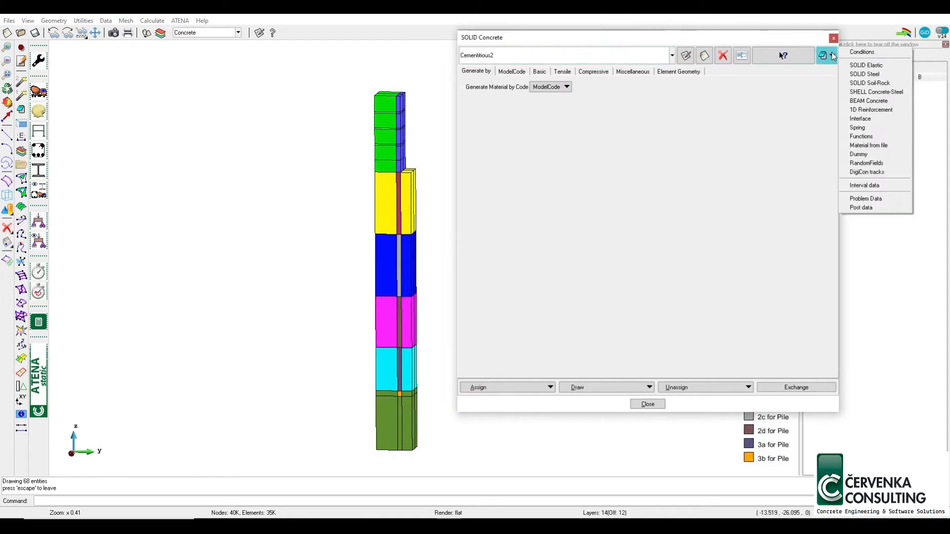
click(875, 82)
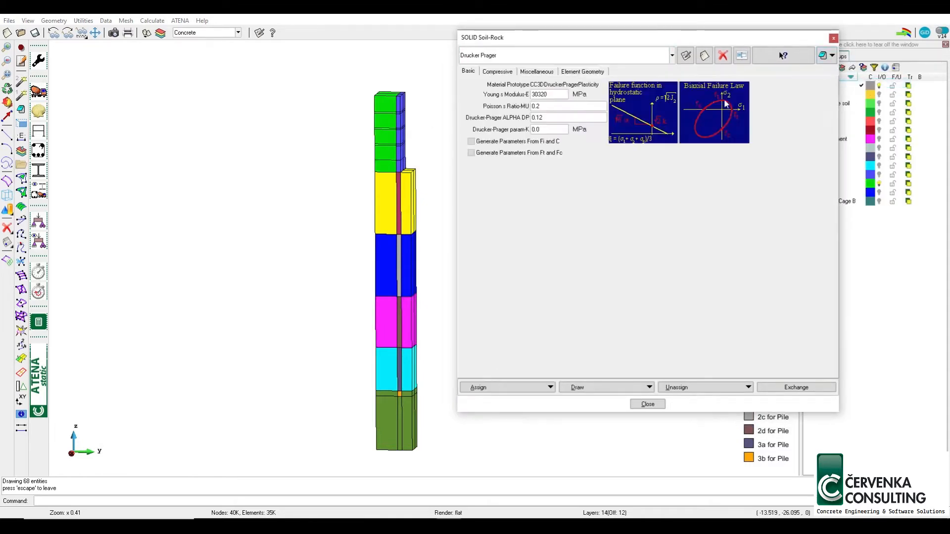
Review the basic Drucker-Prager parameters of the 2a for Soil, 2b for Soil and 2c for Soil materials
click(515, 57)
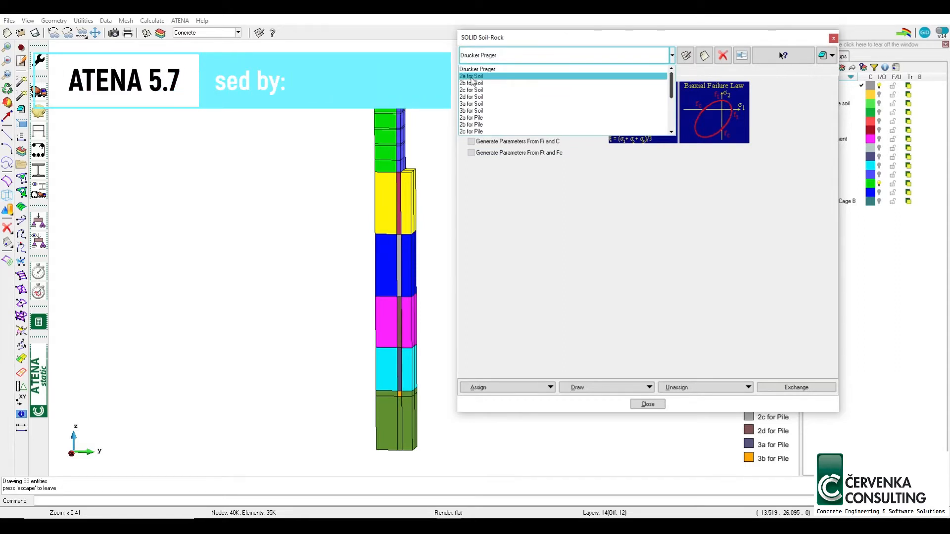
click(473, 76)
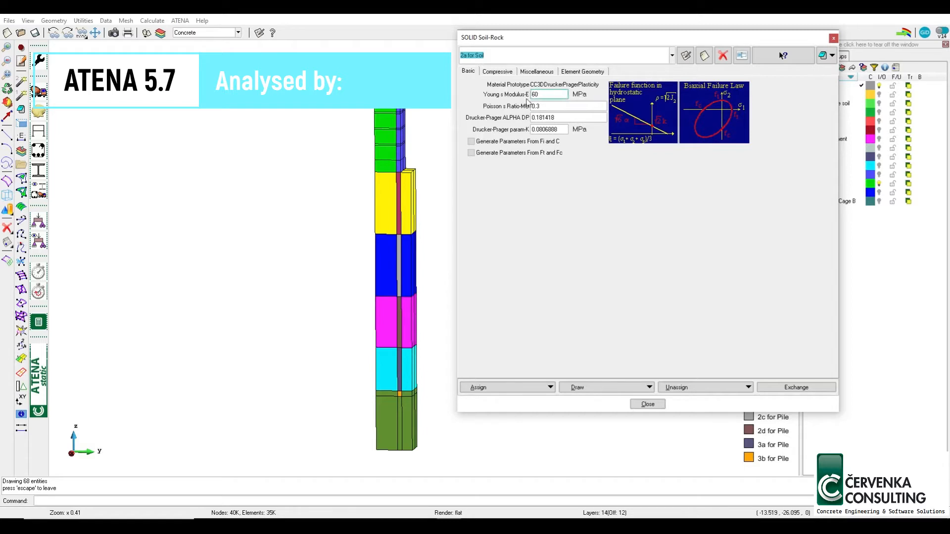
click(499, 60)
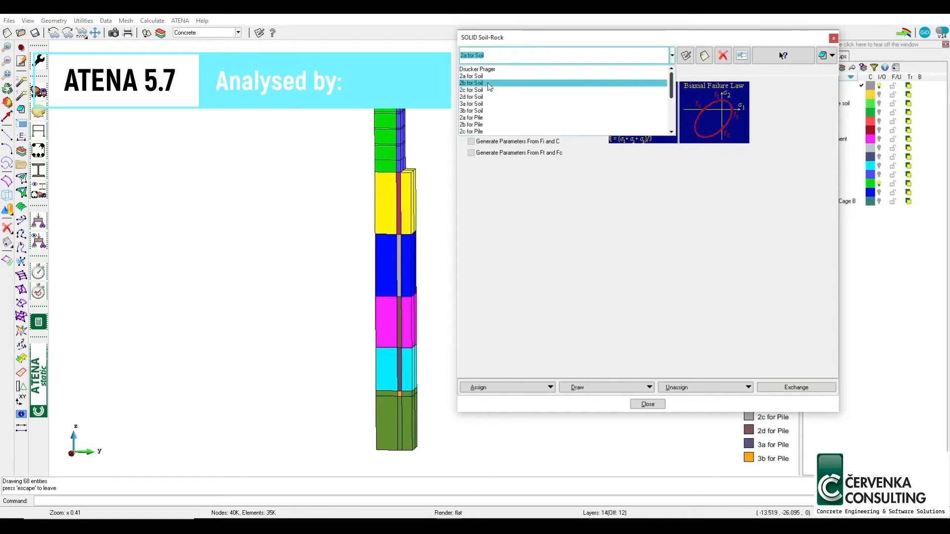
click(492, 87)
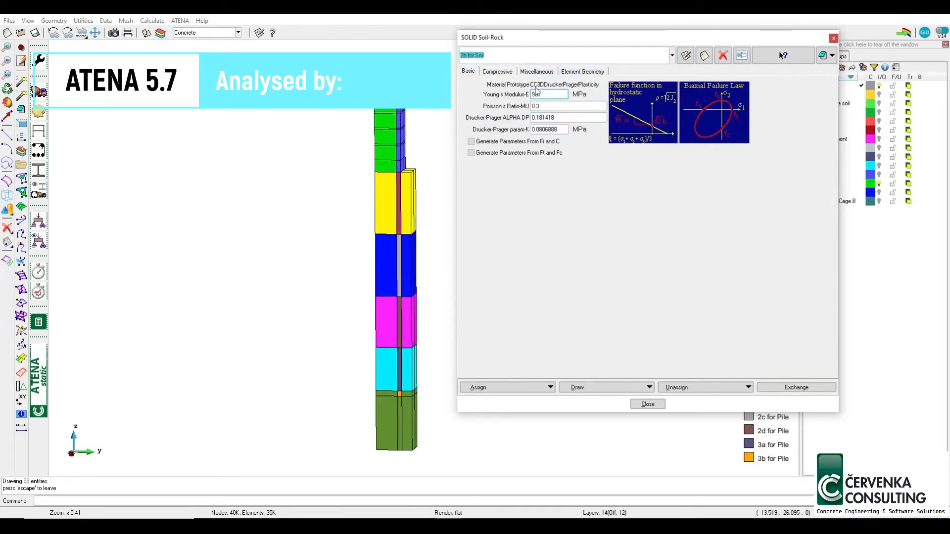
click(507, 56)
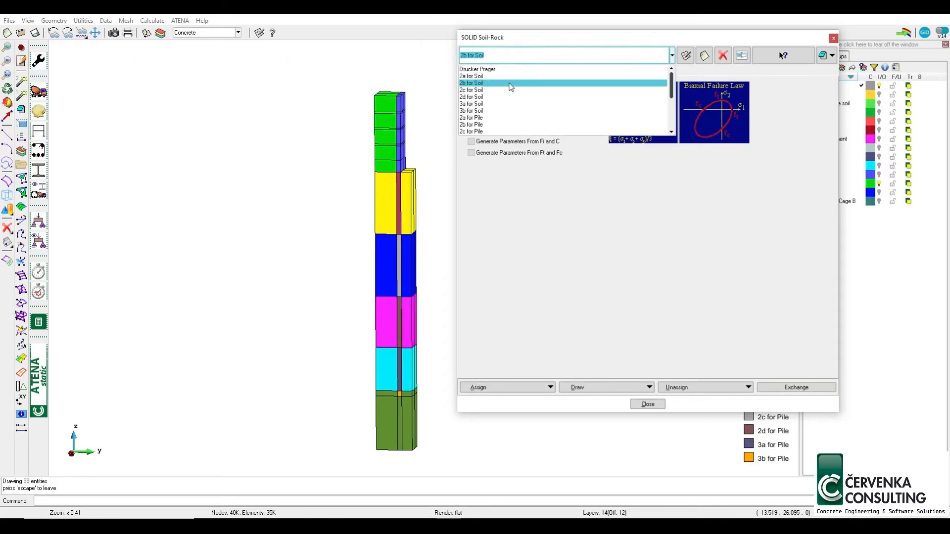
click(510, 90)
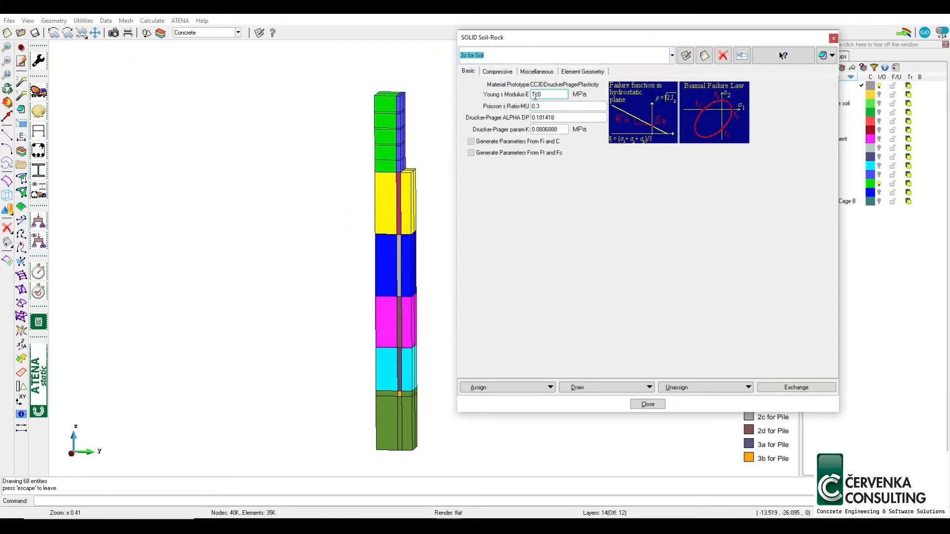
Compare the list of Soil-Rock materials for soil and pile with the coloured layers of the column
click(495, 56)
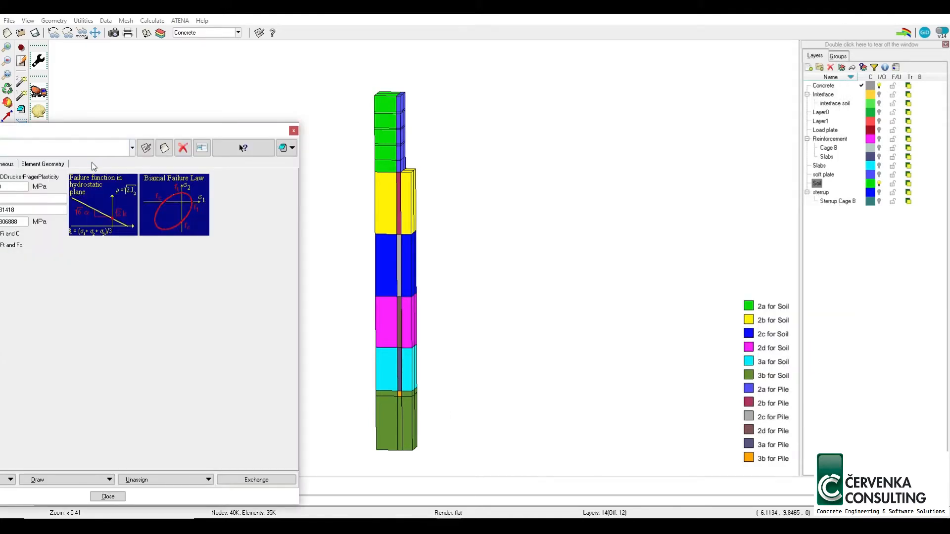
drag(144, 129, 686, 57)
click(497, 74)
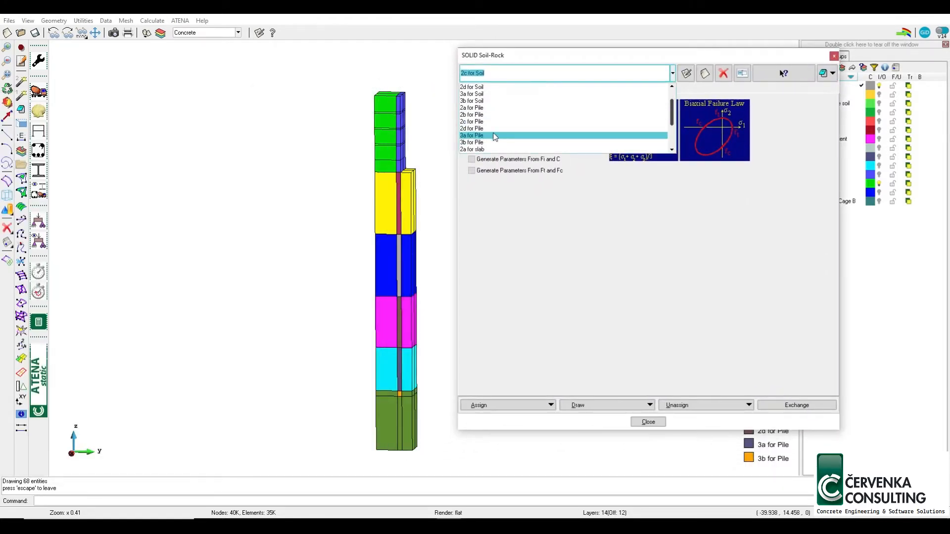
scroll(490, 108, down, 3)
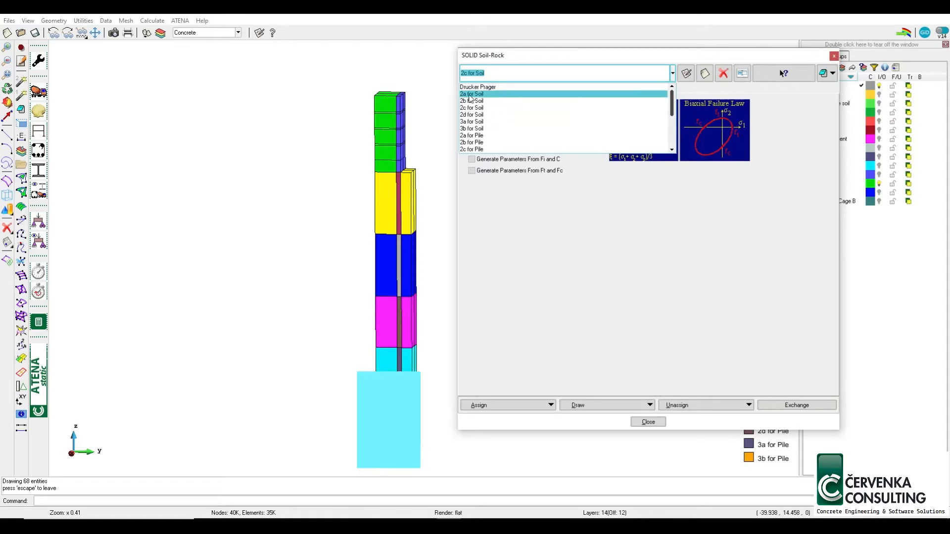
scroll(484, 99, up, 2)
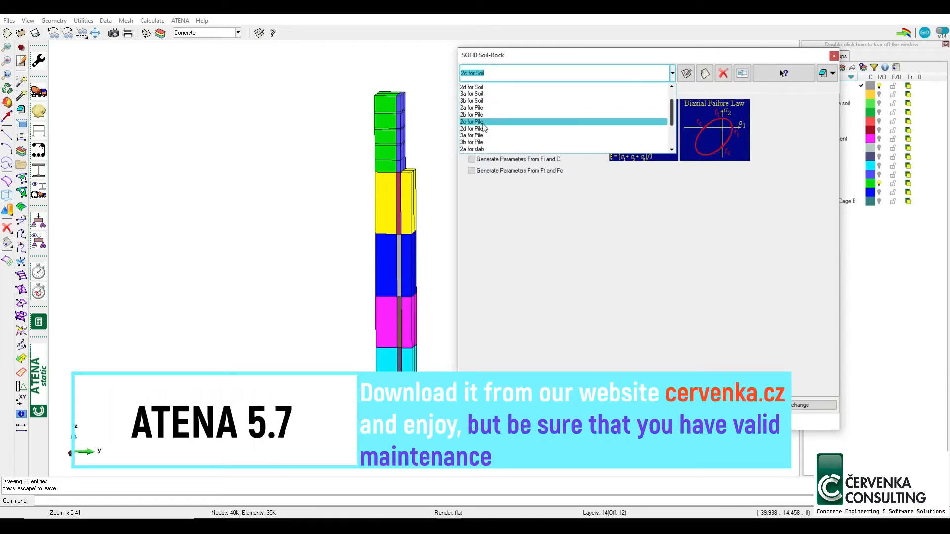
Compare the Drucker-Prager parameters of 2a for Pile and 2b for Pile with those of 2b for Soil
click(477, 115)
click(496, 75)
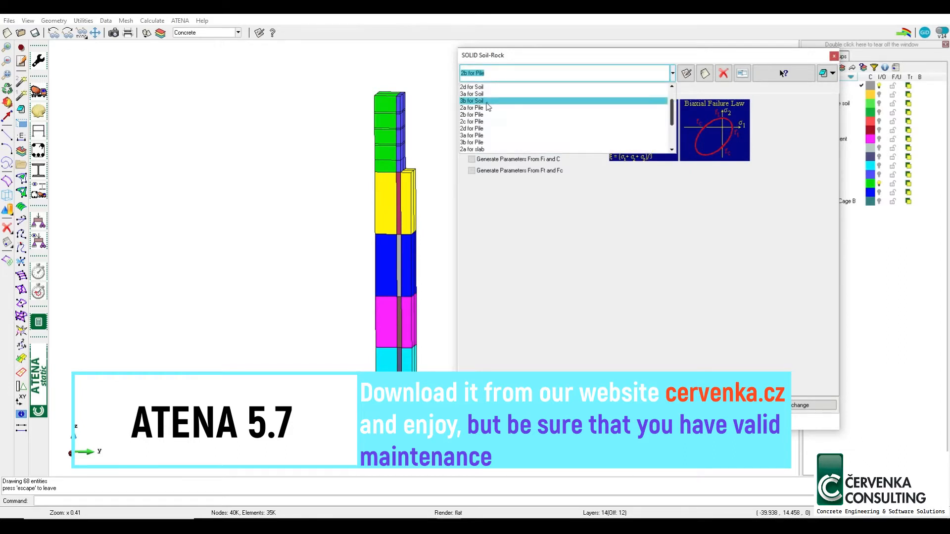
click(484, 107)
click(501, 73)
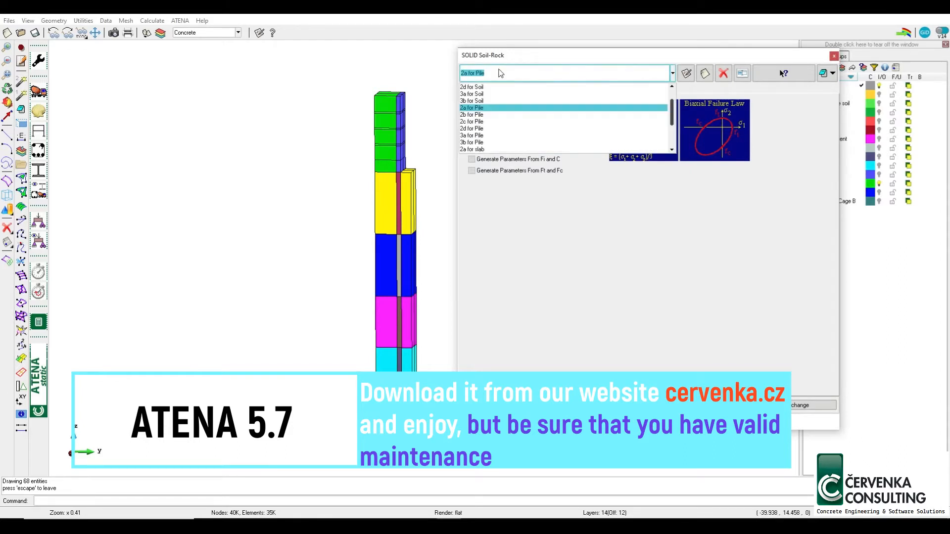
click(487, 102)
click(497, 74)
scroll(493, 134, down, 3)
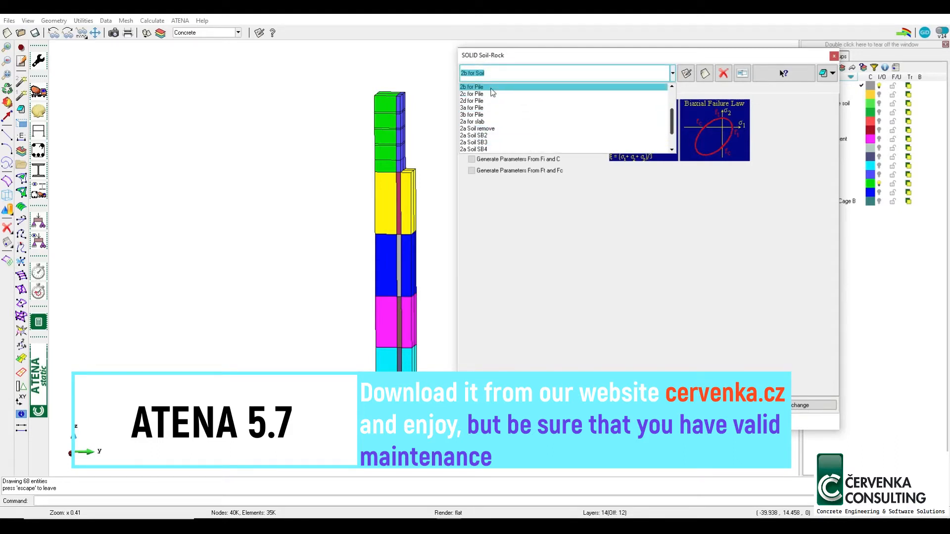
click(490, 87)
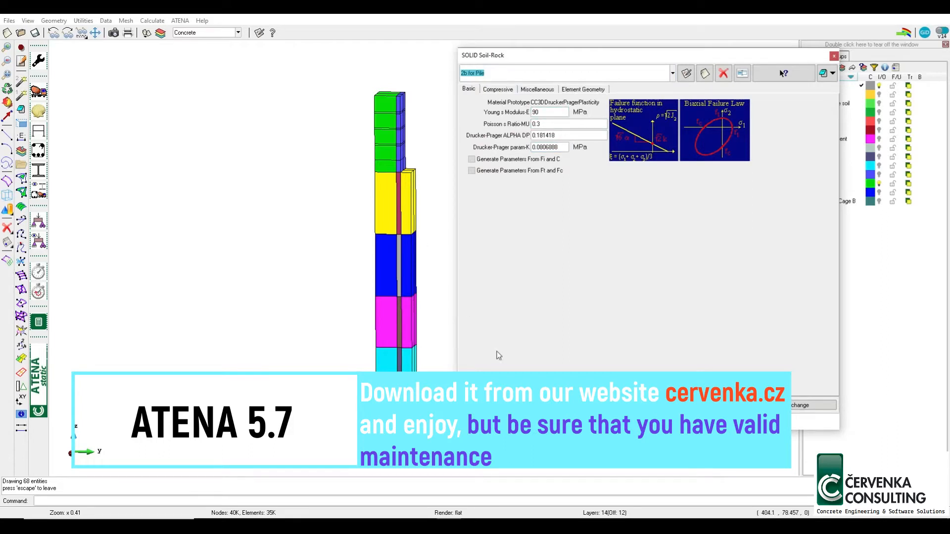
Switch off the Soil layer and display the materials of the remaining pile volumes as colours
key(Escape)
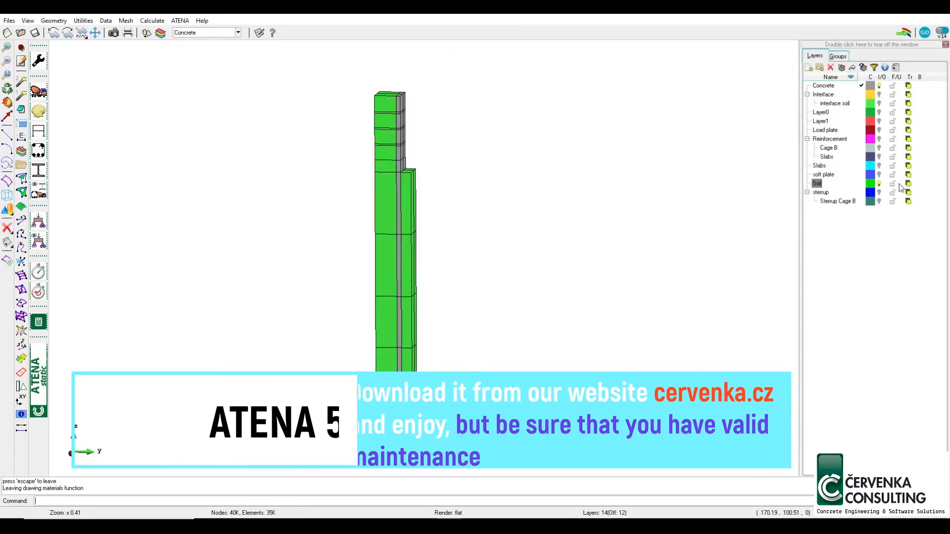
click(879, 183)
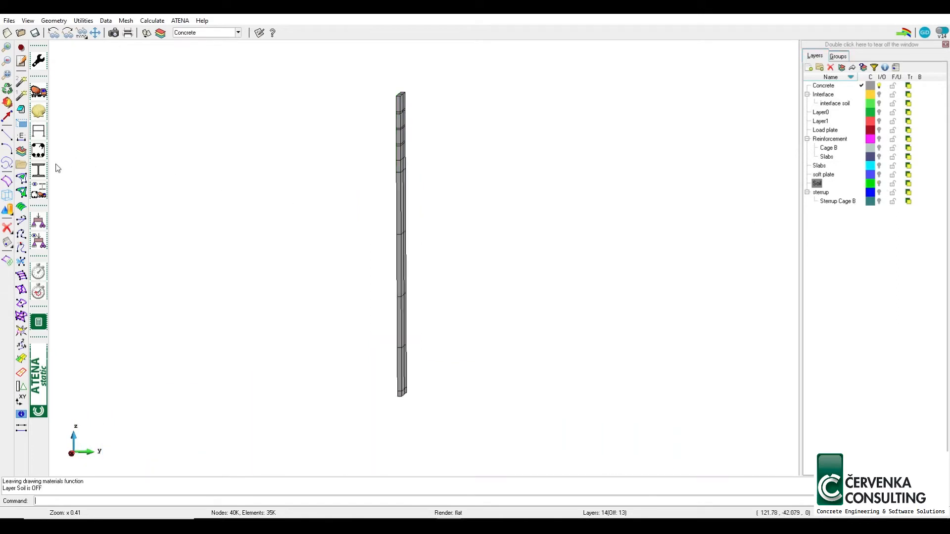
click(42, 197)
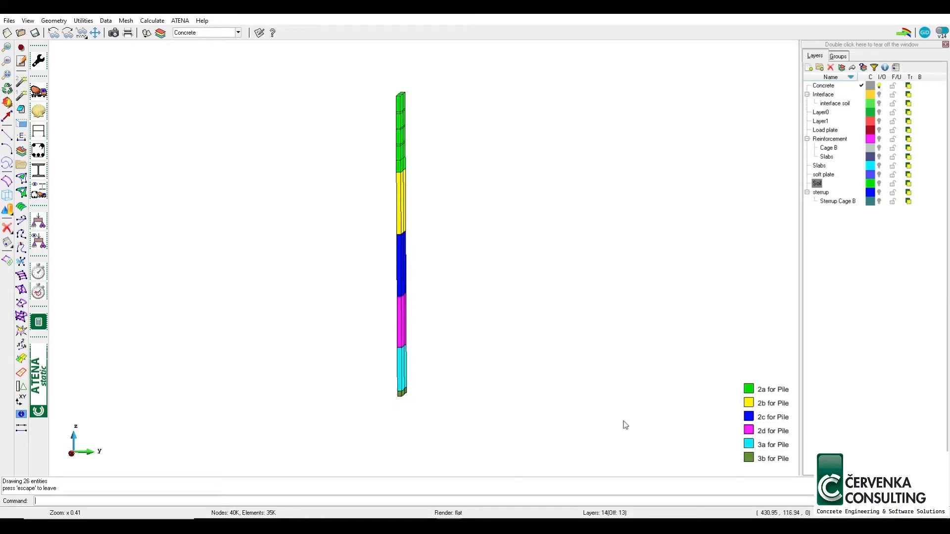
Open the Concrete 2aw definition in the SOLID Concrete materials and keep ModelCode as its generation code
click(38, 91)
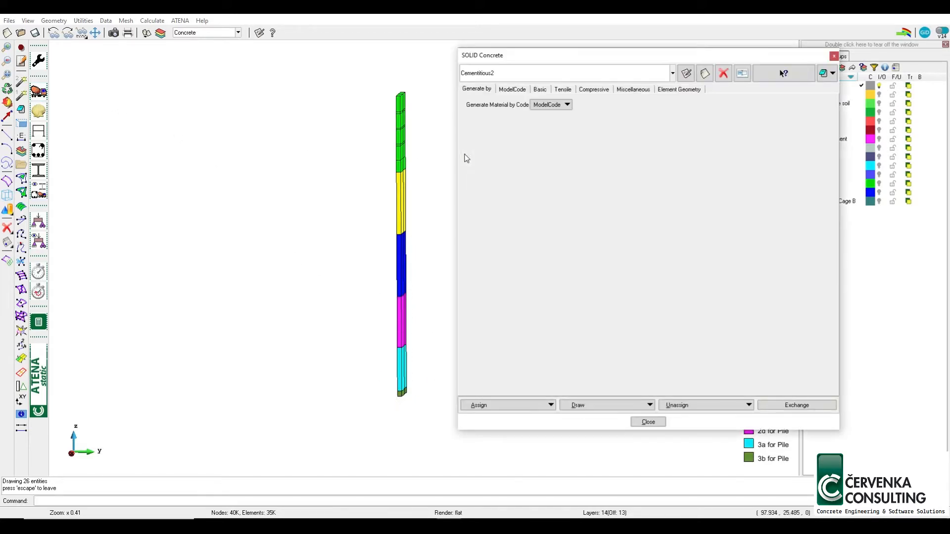
click(519, 73)
scroll(514, 122, down, 3)
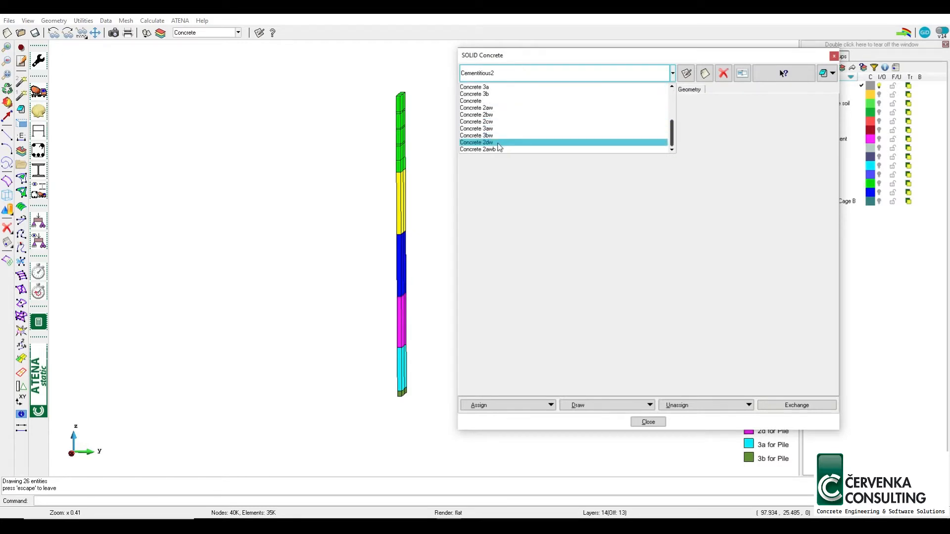
click(502, 109)
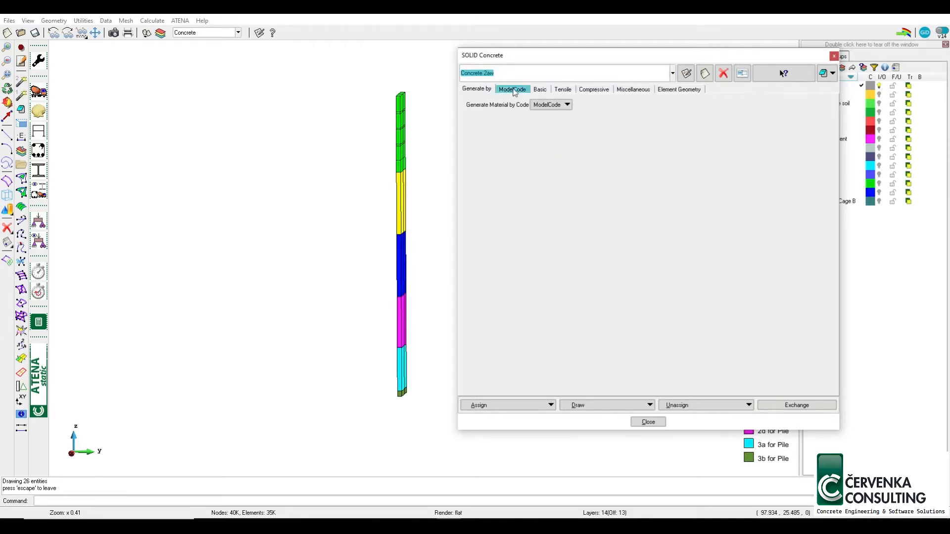
click(549, 103)
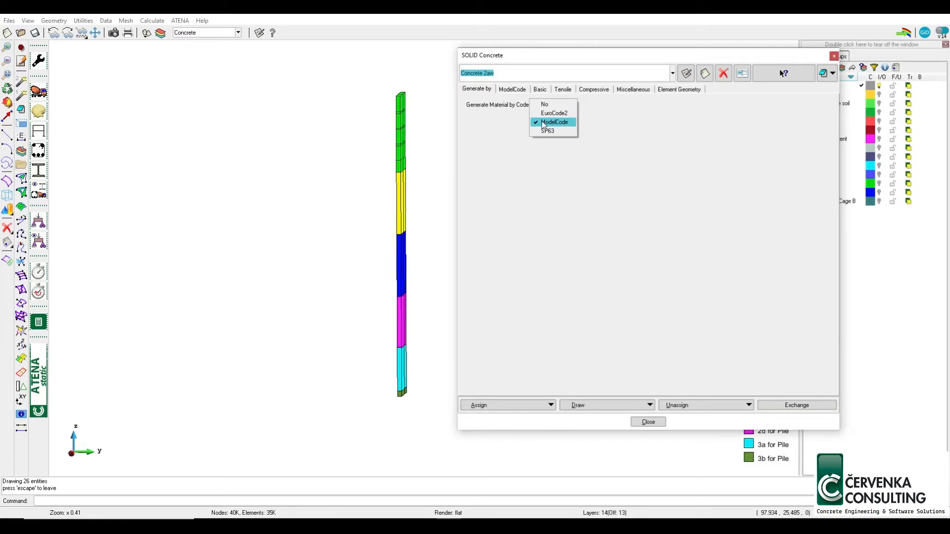
click(553, 122)
Examine the Model Code, basic, tensile and compressive parameters of Concrete 2aw, and close the material definitions
click(511, 89)
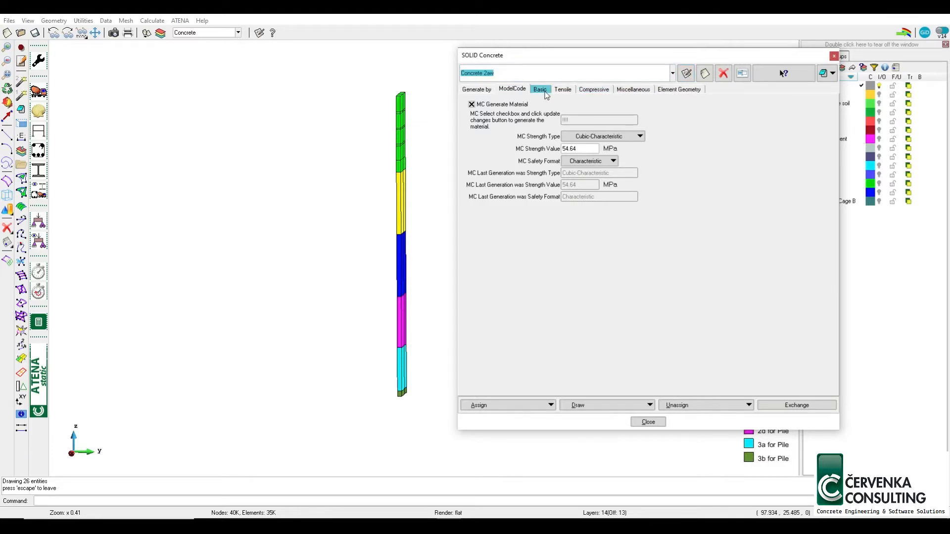
click(544, 91)
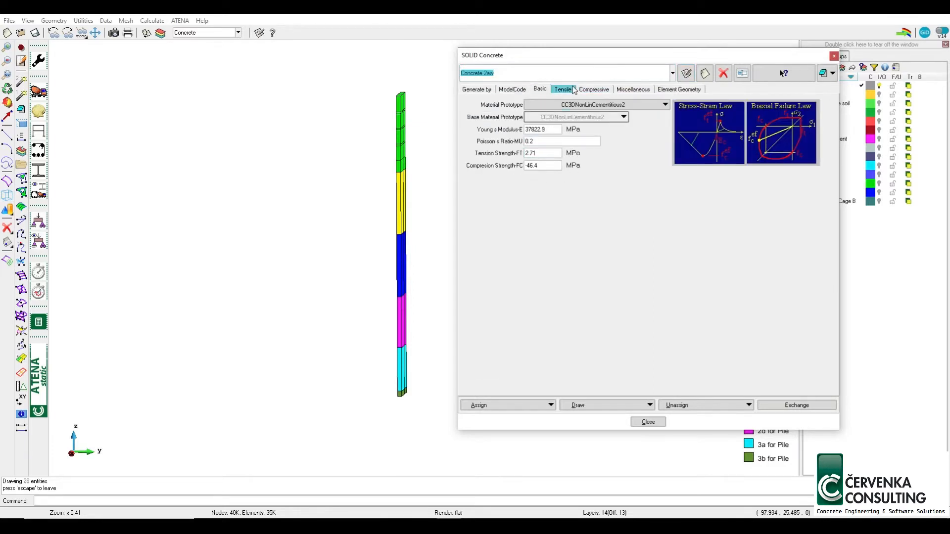
click(563, 90)
click(590, 92)
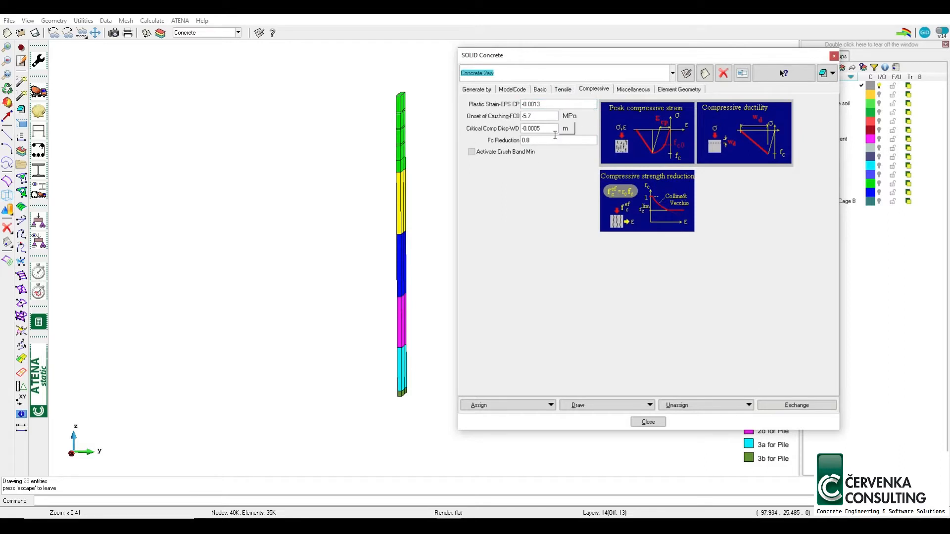
click(510, 90)
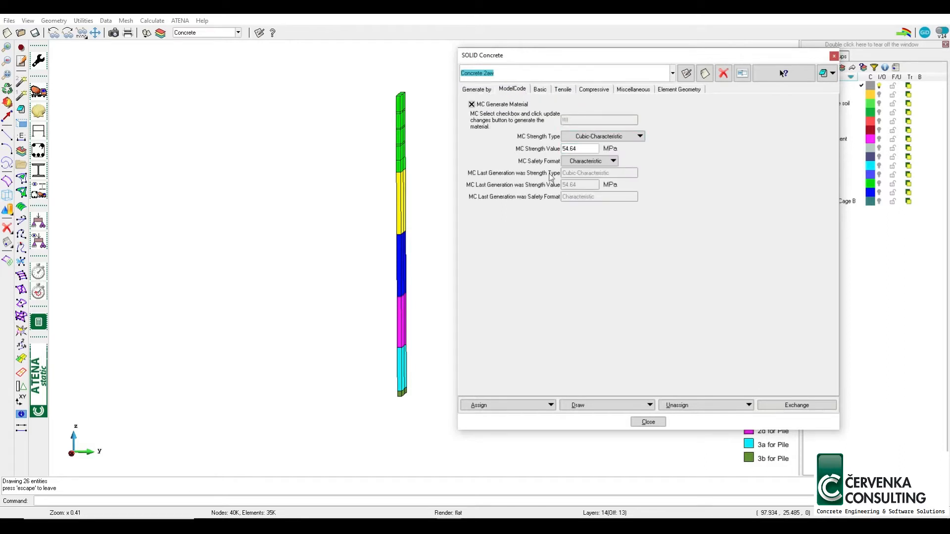
click(648, 422)
End the material display and make interval 3 the current interval in the interval data
click(123, 197)
key(Escape)
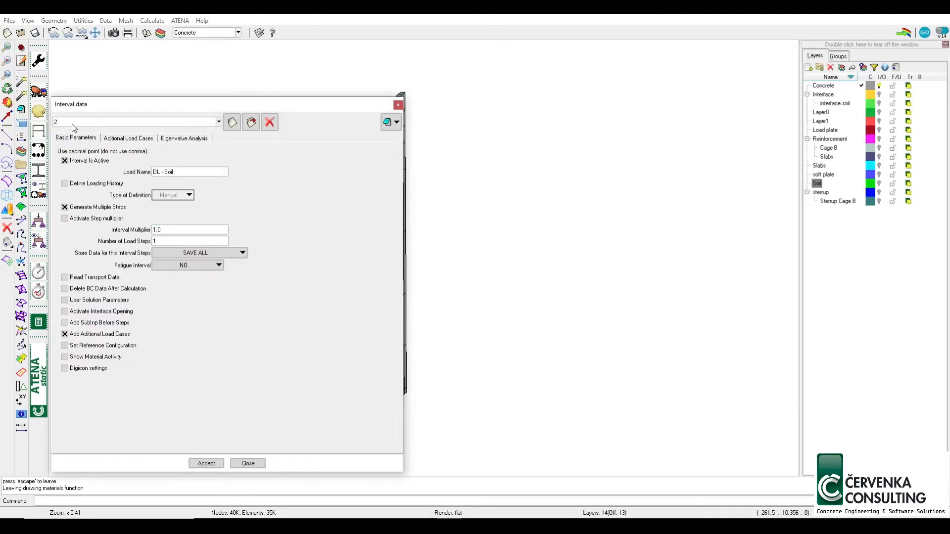
click(72, 121)
click(73, 139)
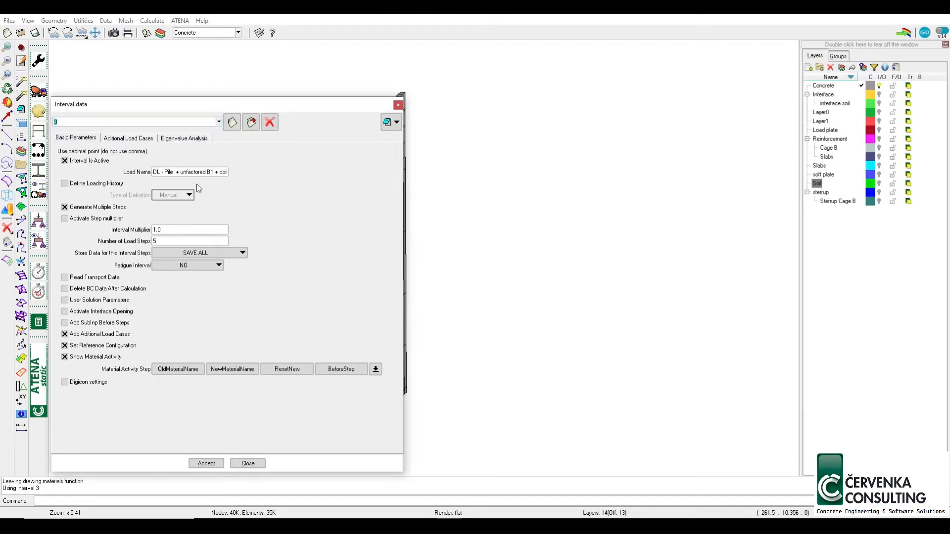
Examine interval 3's load name, reference configuration and material activity table beside the pile materials displayed as colours
click(153, 171)
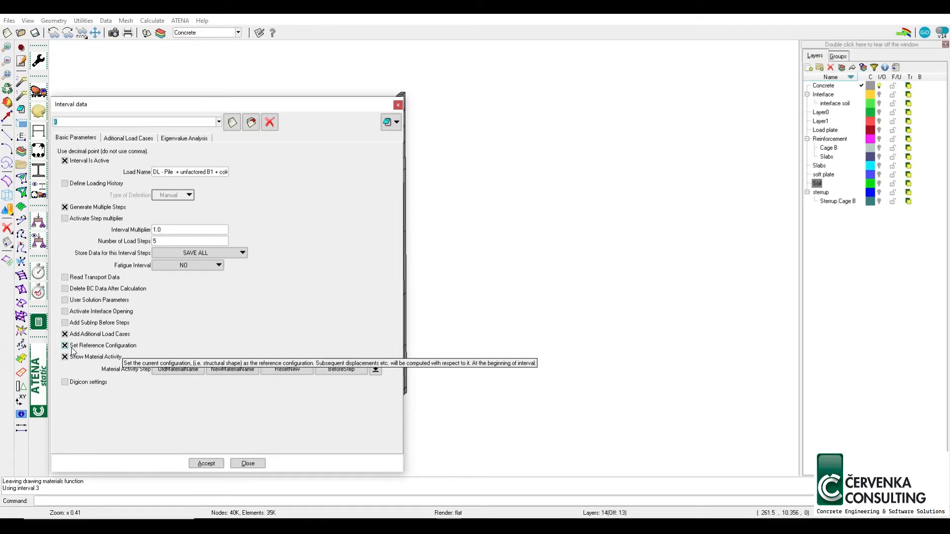
click(378, 371)
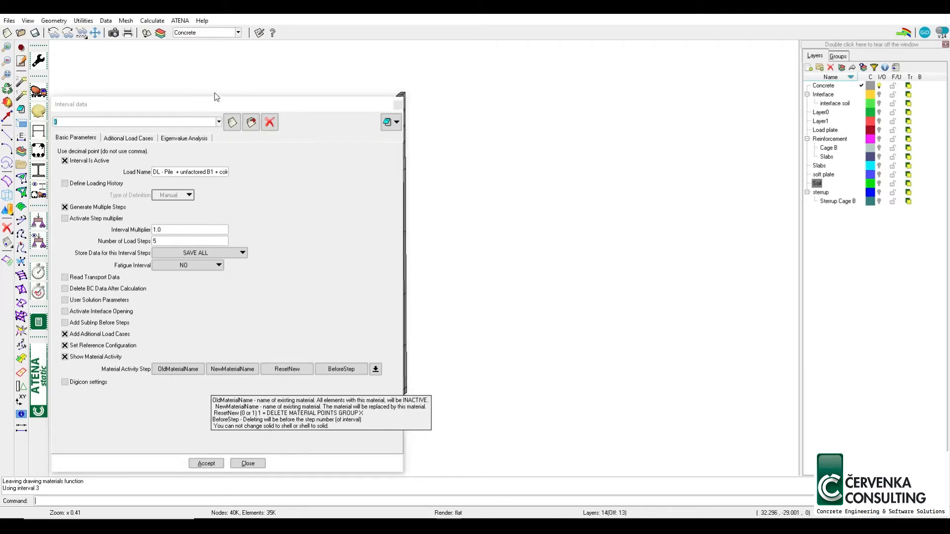
drag(212, 104, 633, 41)
drag(769, 41, 289, 68)
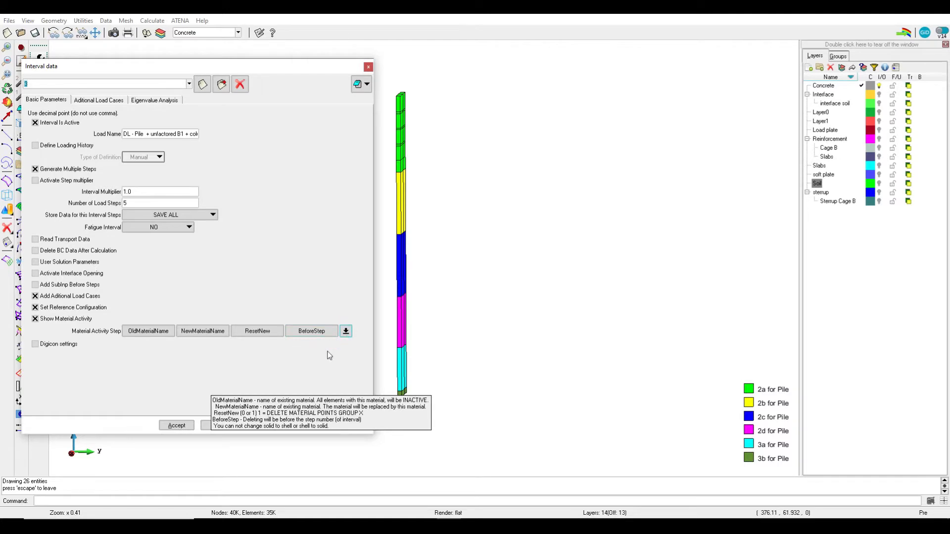
click(346, 331)
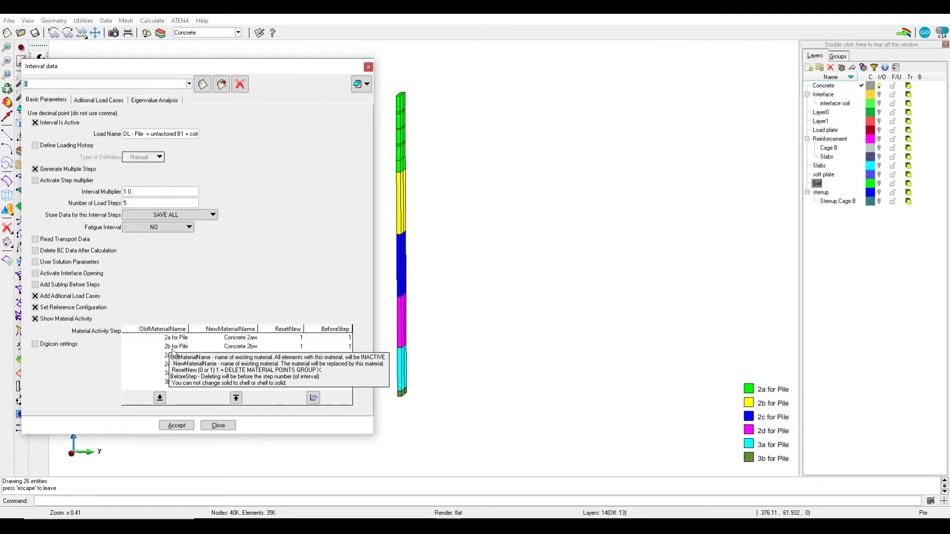
click(346, 331)
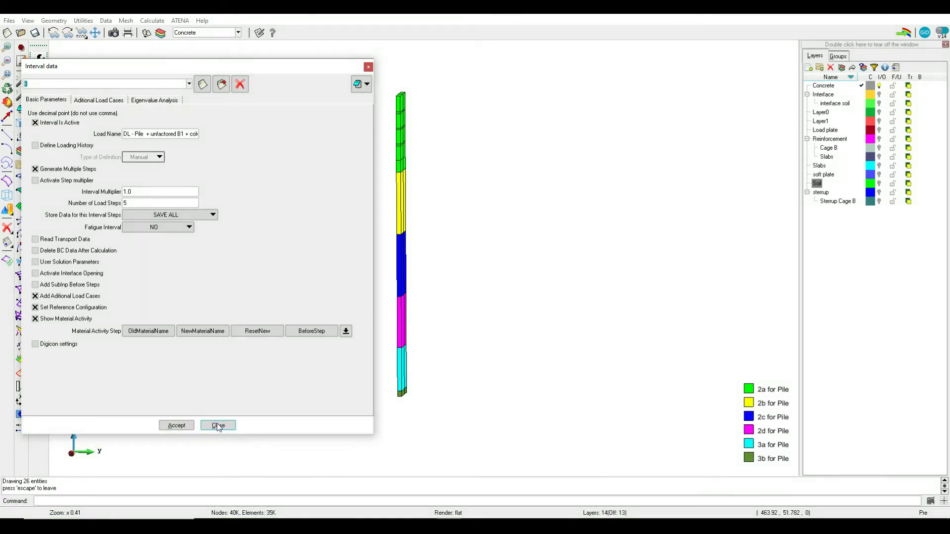
Close the interval data and examine interval 3's condition symbols on the wireframe pile volumes
click(218, 426)
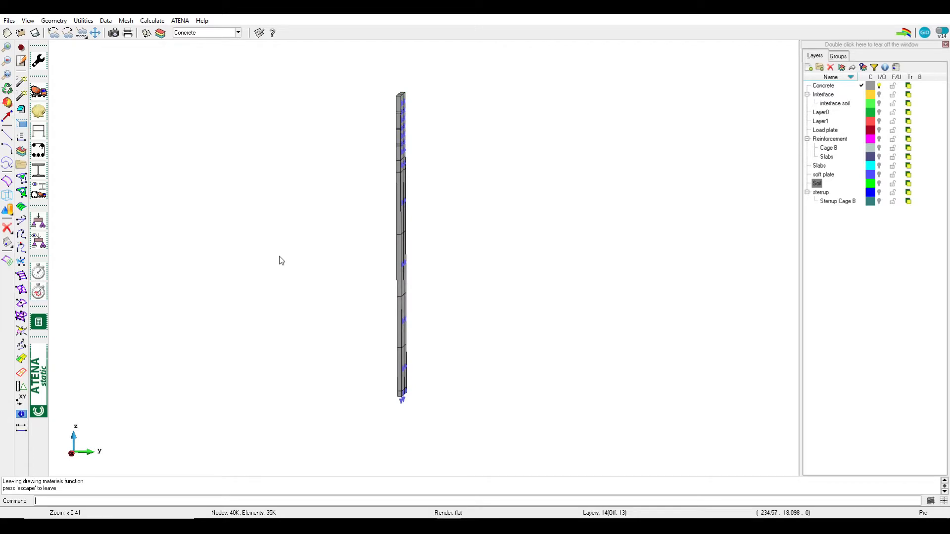
scroll(393, 179, up, 6)
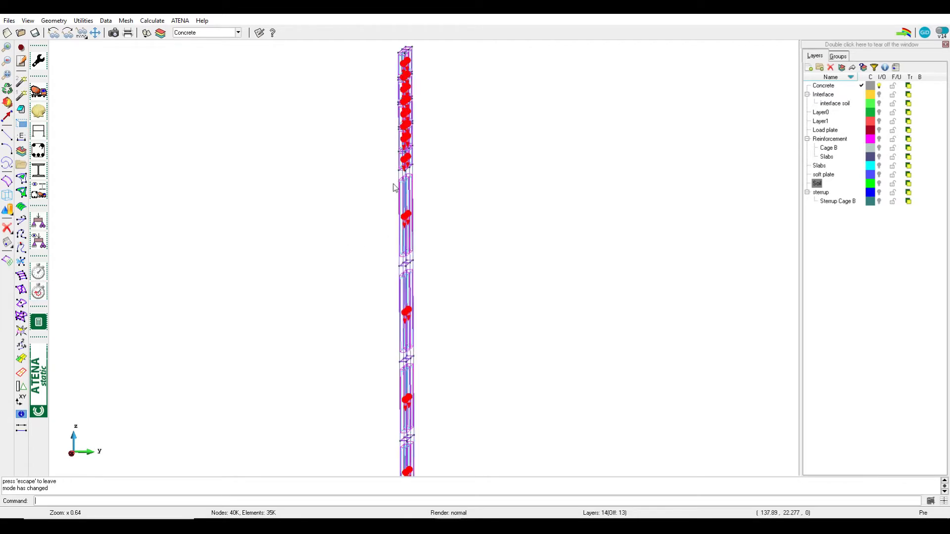
shift+drag(383, 246, 398, 204)
scroll(395, 200, down, 4)
Open the volume conditions and display the Weight for Volume condition on the pile as colours
click(39, 223)
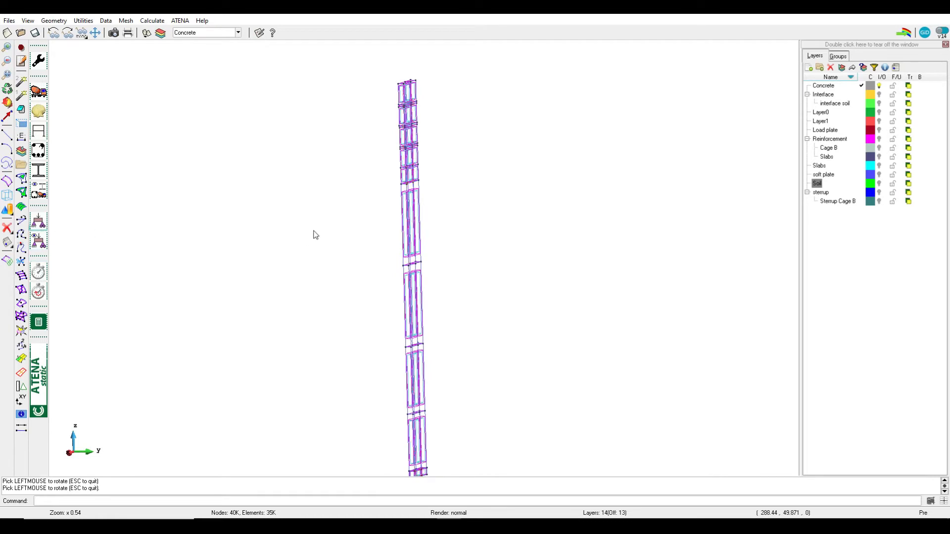
click(580, 75)
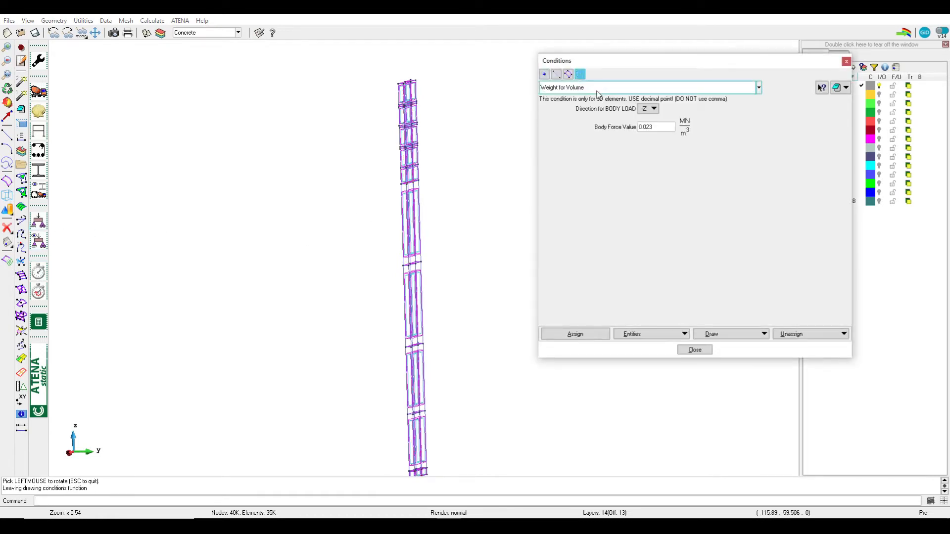
click(717, 336)
click(719, 352)
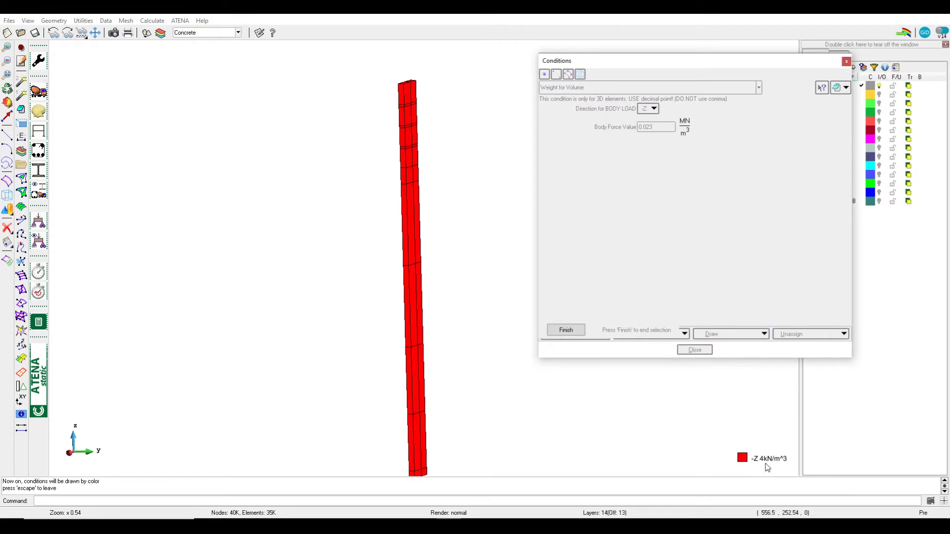
scroll(359, 179, down, 2)
Turn on the Soil layer, display the Weight for Volume condition as colours again, and end the display
mouse_move(779, 62)
mouse_down()
mouse_move(681, 64)
mouse_move(715, 63)
mouse_up()
click(879, 183)
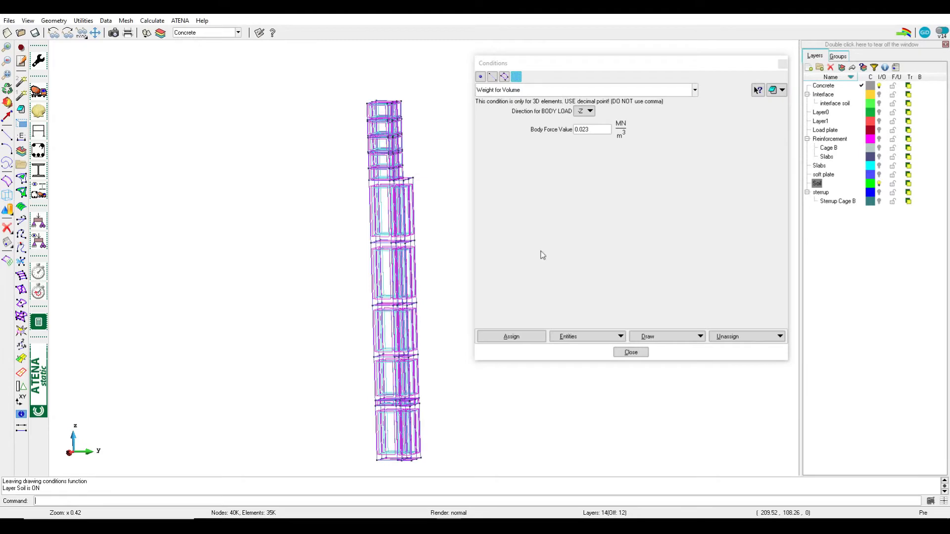
click(650, 338)
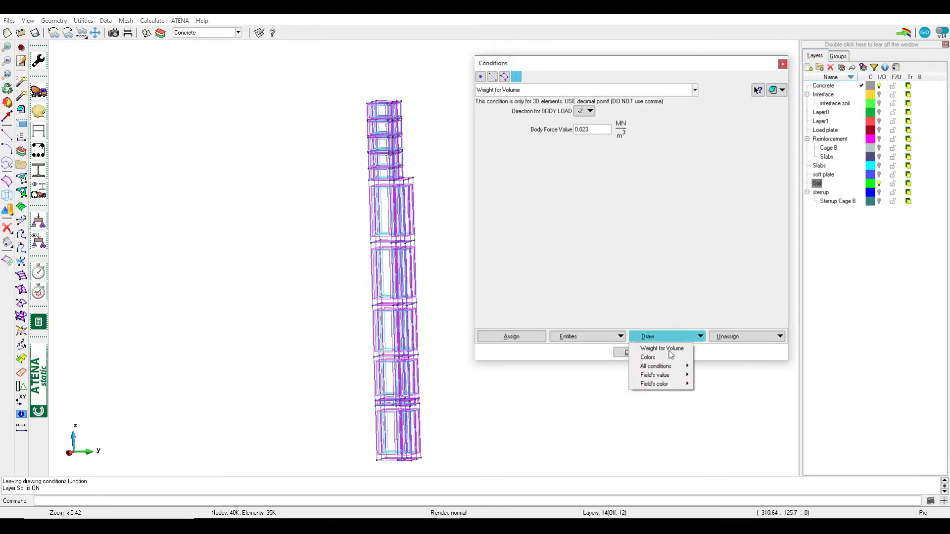
click(670, 356)
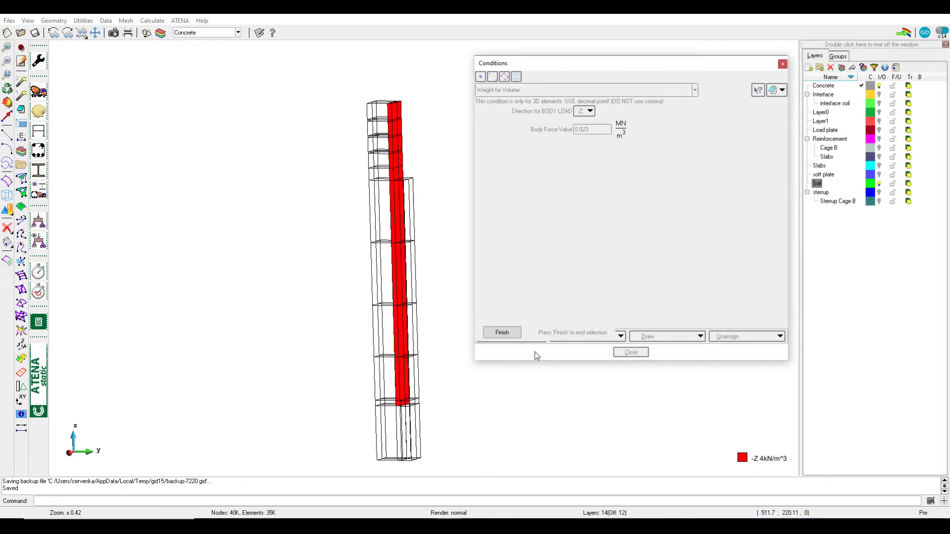
click(508, 338)
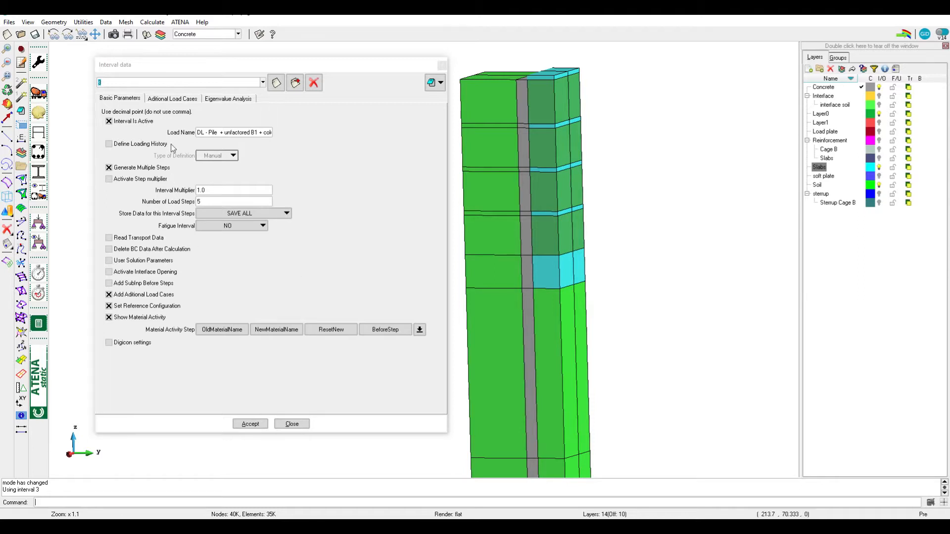
Make interval 4 the current interval, accept its interval data and examine its material activity table
click(144, 83)
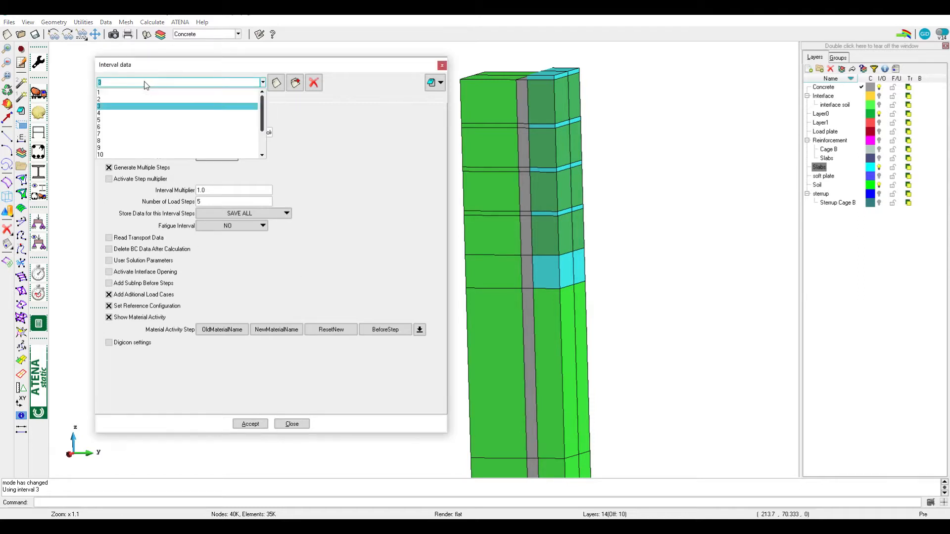
click(129, 114)
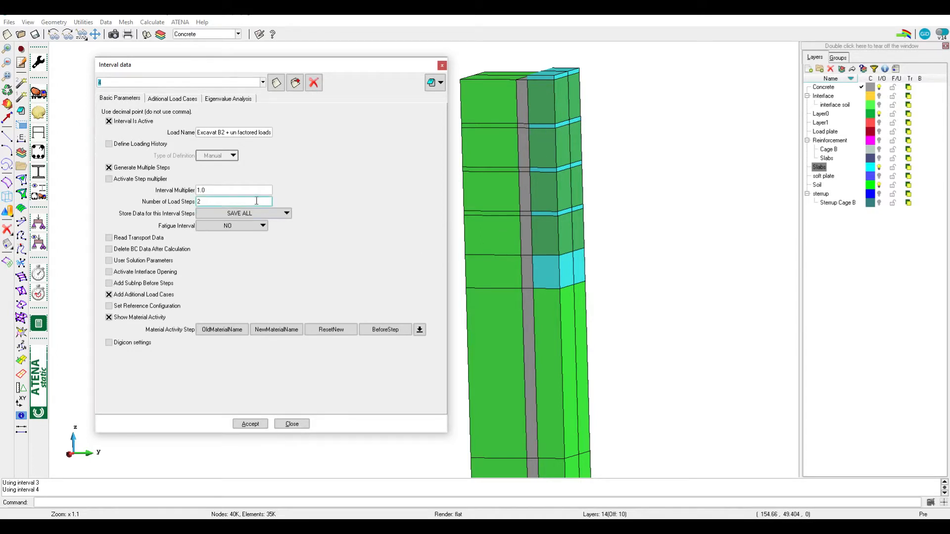
click(248, 424)
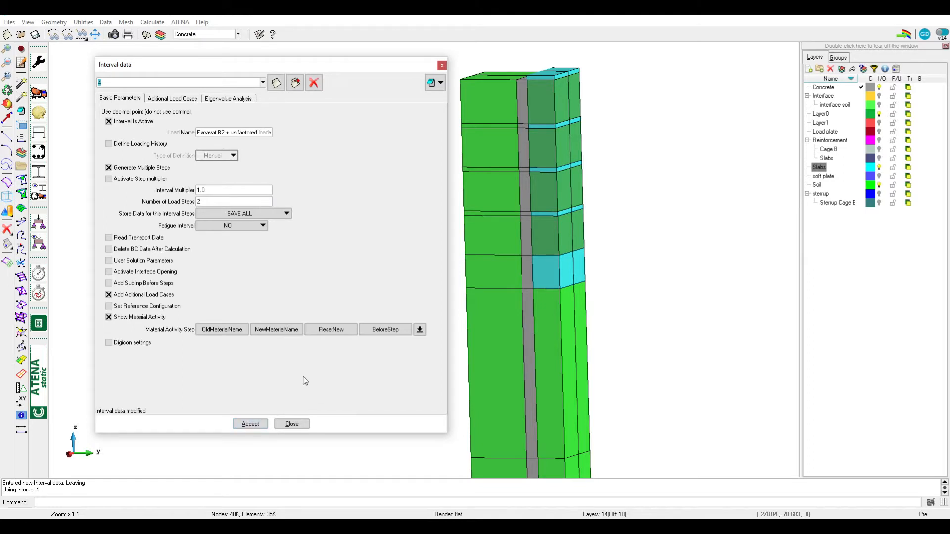
click(420, 330)
Hide the Concrete, Soil and Layer0 layers and examine the slab materials as colours beside interval 4's material activity table
click(879, 87)
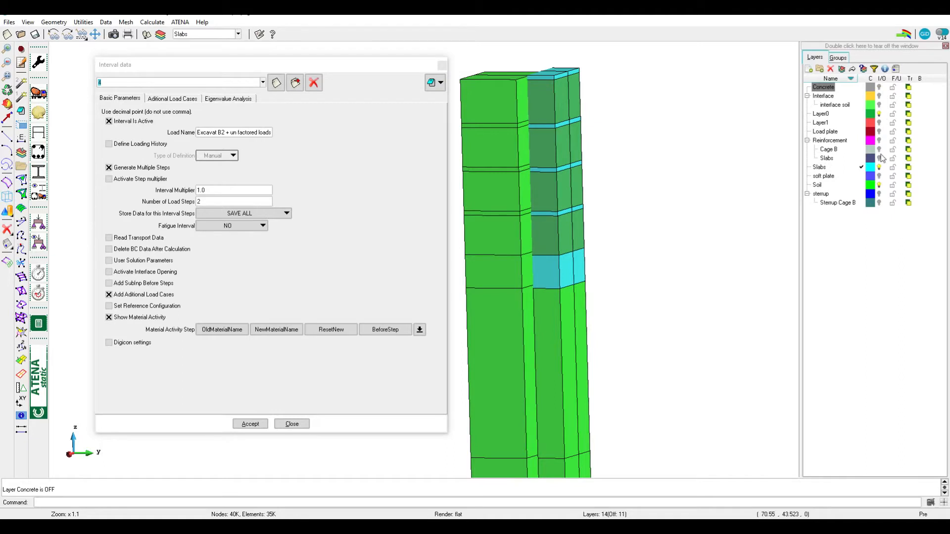
click(879, 185)
click(879, 114)
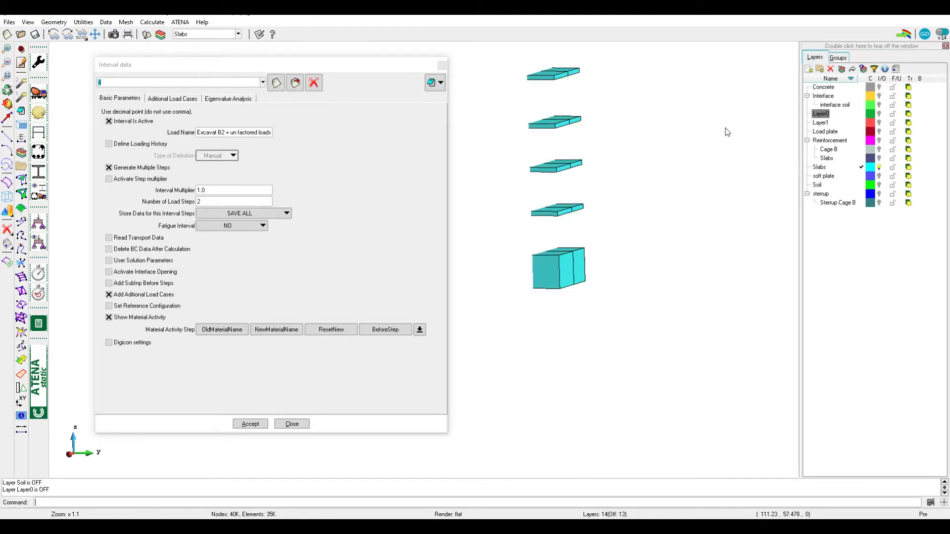
click(41, 192)
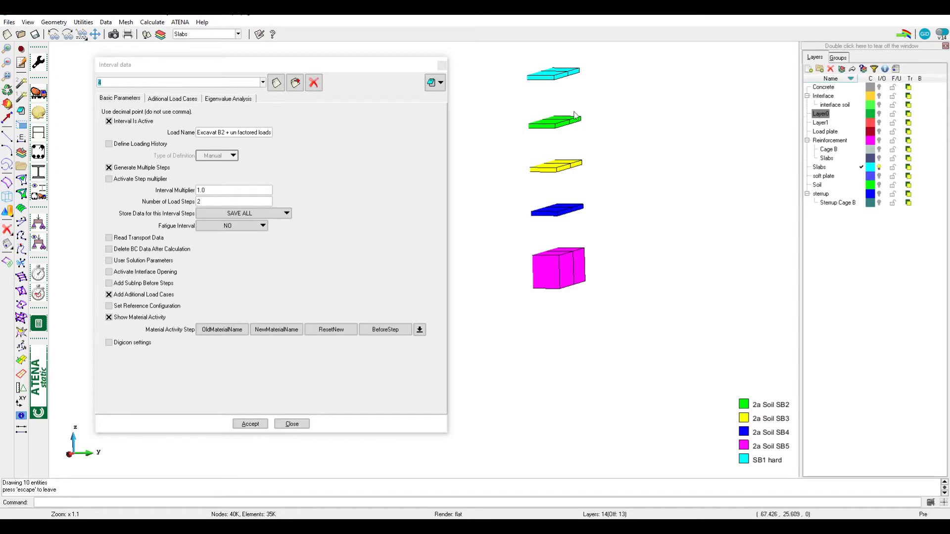
click(419, 331)
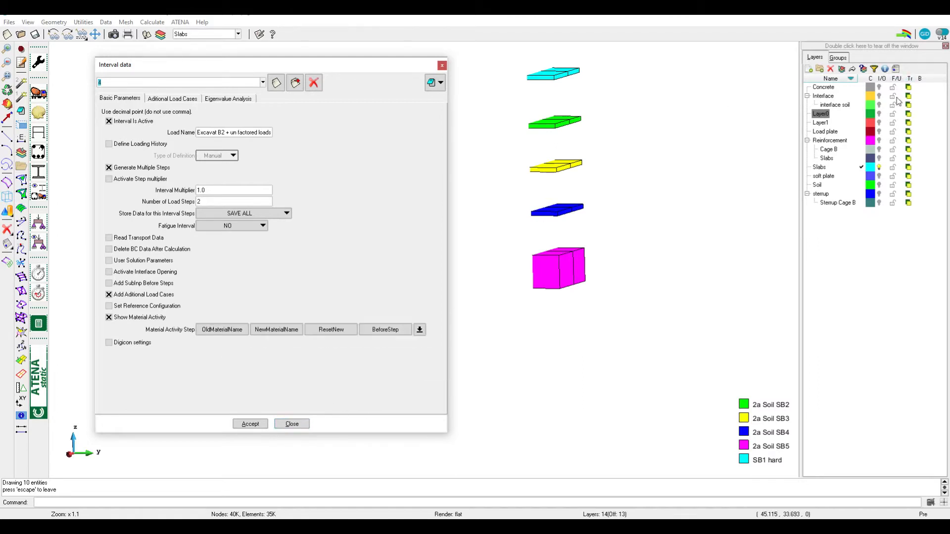
Turn the Concrete, Soil and Layer0 layers back on and end the material display
click(879, 87)
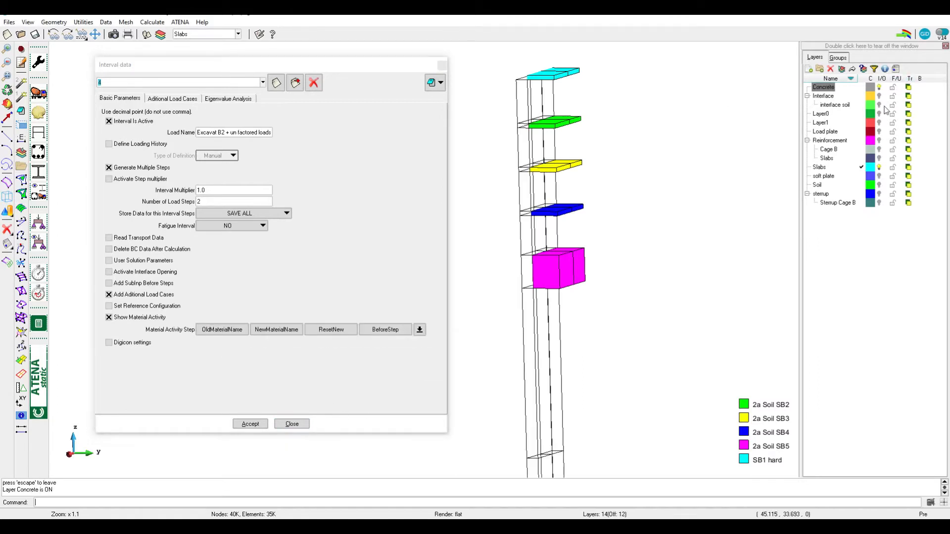
click(879, 185)
key(Escape)
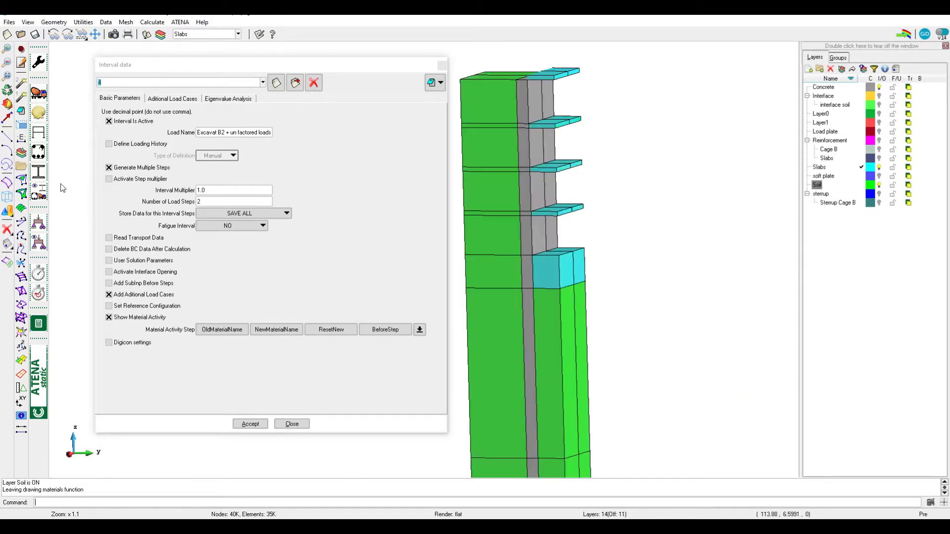
click(879, 114)
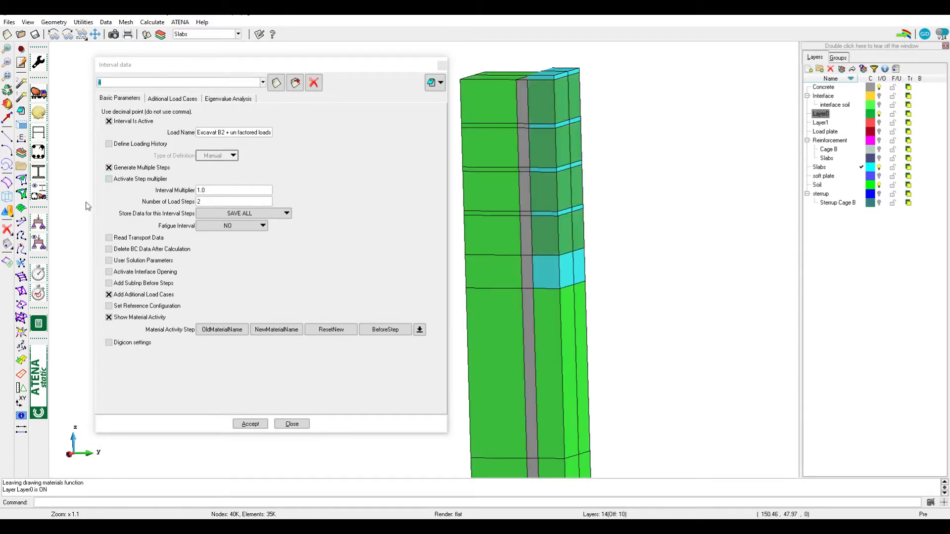
Accept and close interval 4's data, and examine its condition symbols on the upper slabs and excavated soil volumes
click(250, 424)
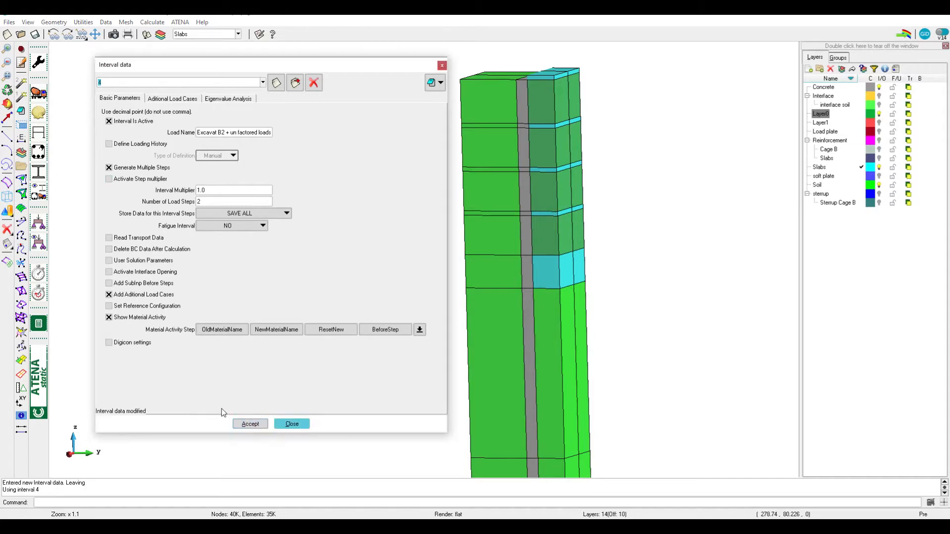
click(291, 424)
click(44, 245)
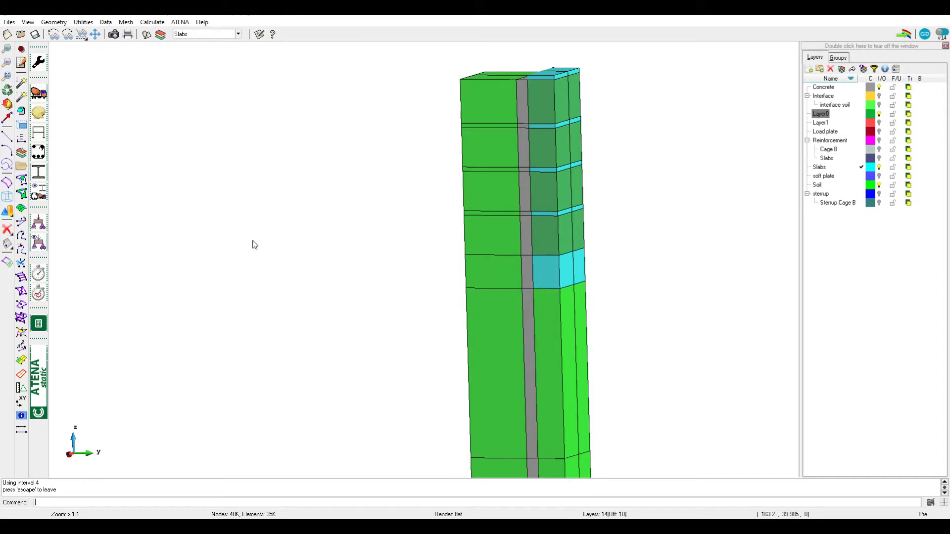
click(38, 242)
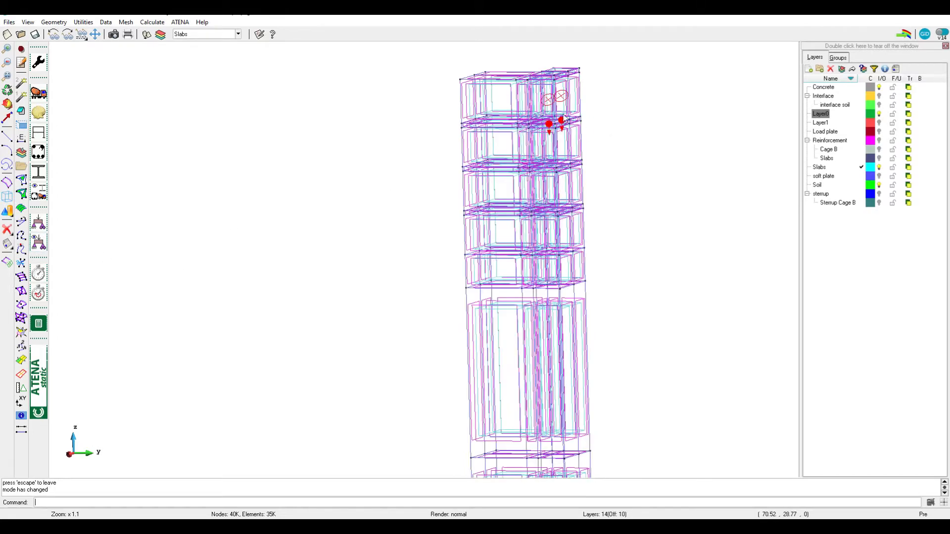
scroll(563, 122, up, 4)
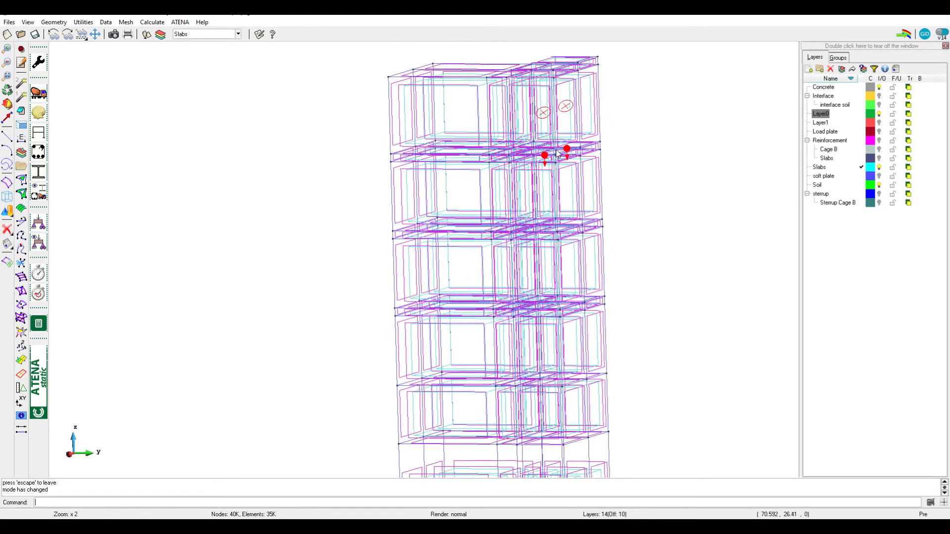
middle_drag(555, 151, 439, 205)
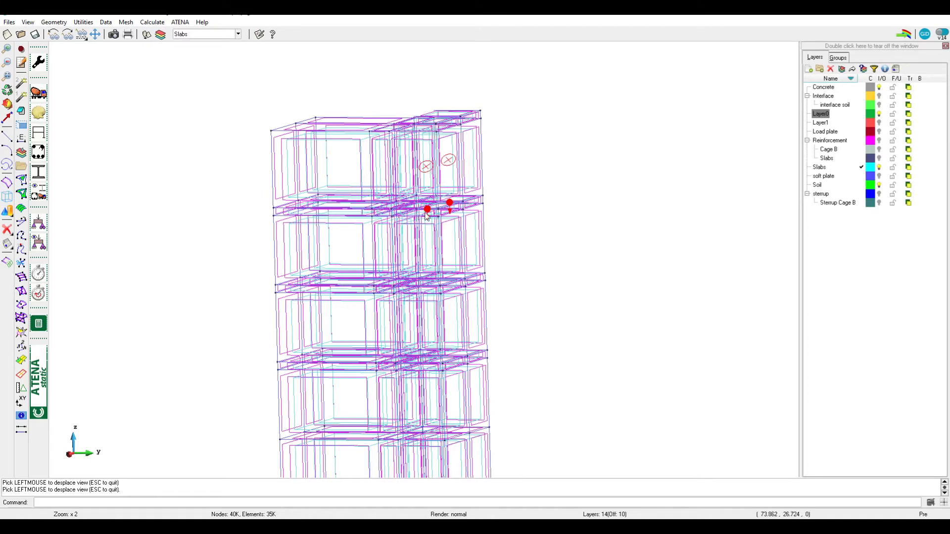
key(ctrl+r)
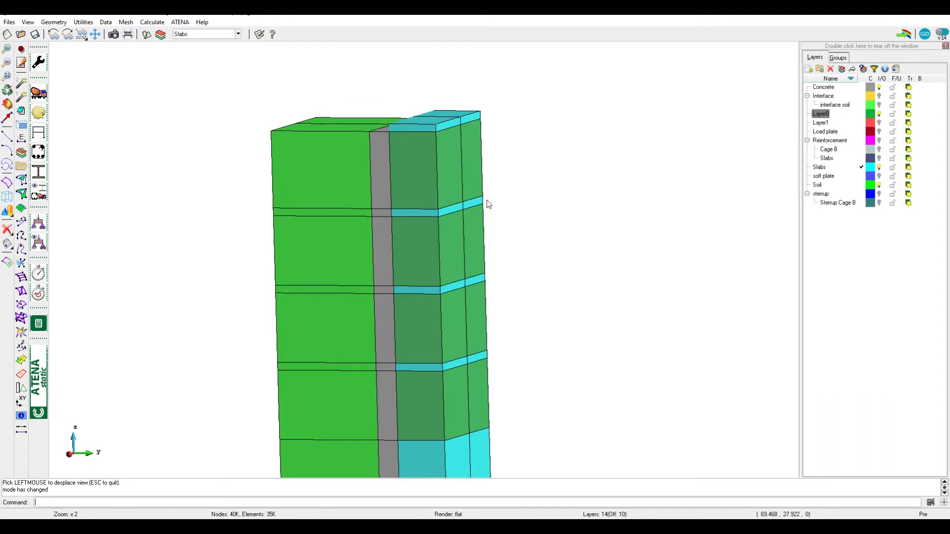
key(ctrl+r)
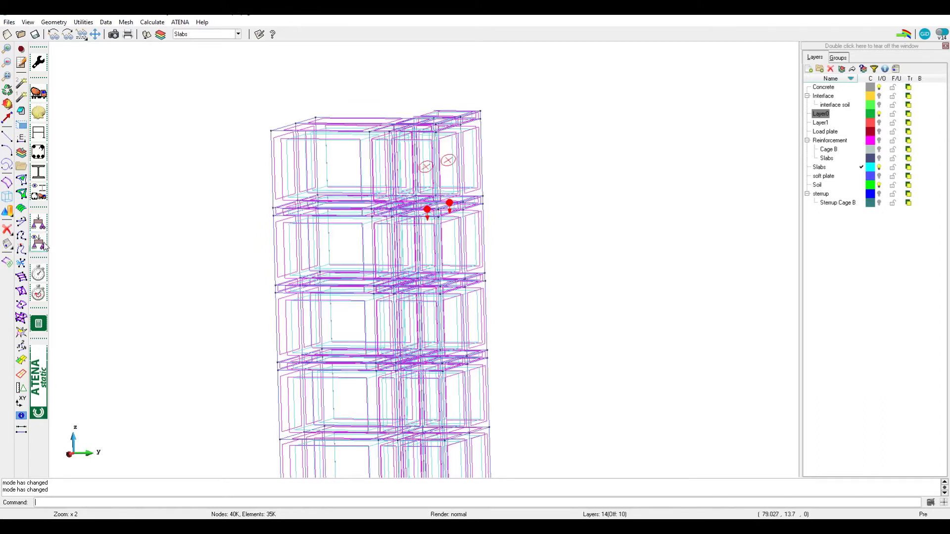
Open the conditions for volumes and choose the Elements Activity for Volume condition
click(47, 222)
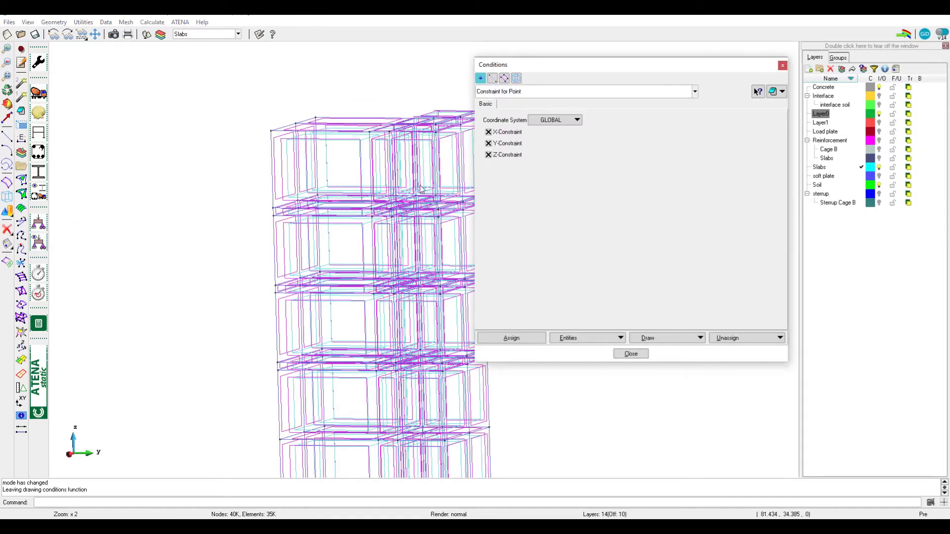
drag(537, 67, 607, 63)
click(578, 71)
click(599, 85)
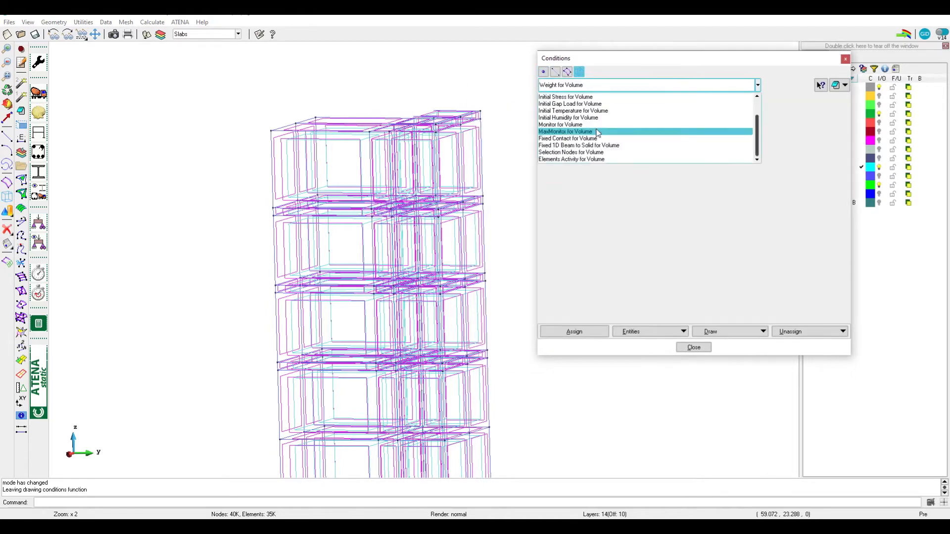
click(569, 160)
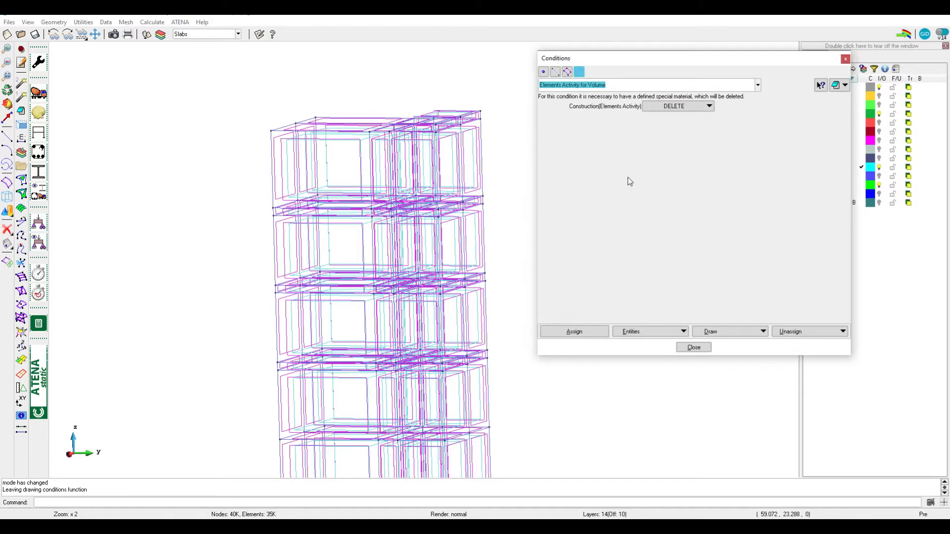
Keep DELETE as the construction option, display the Elements Activity for Volume condition as colours, and end the display
click(682, 106)
click(663, 103)
click(753, 332)
click(726, 349)
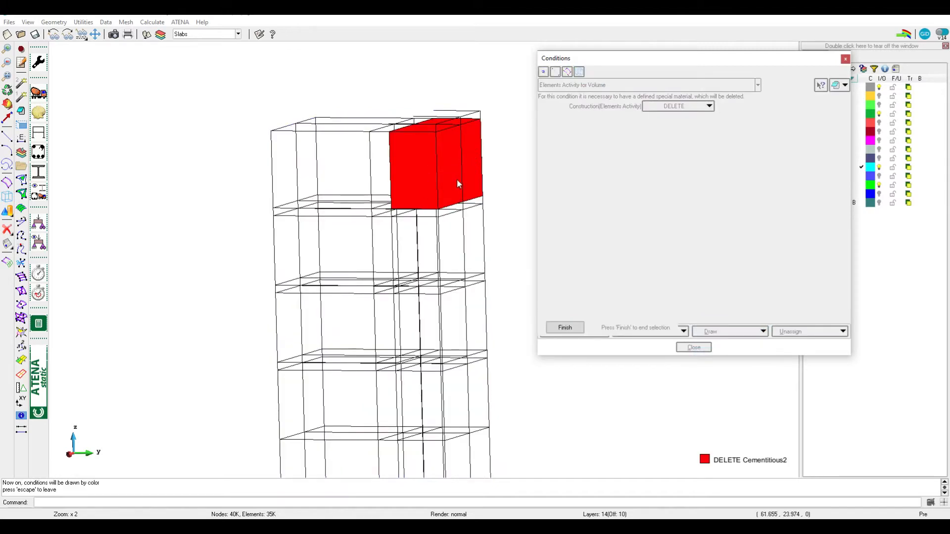
key(Escape)
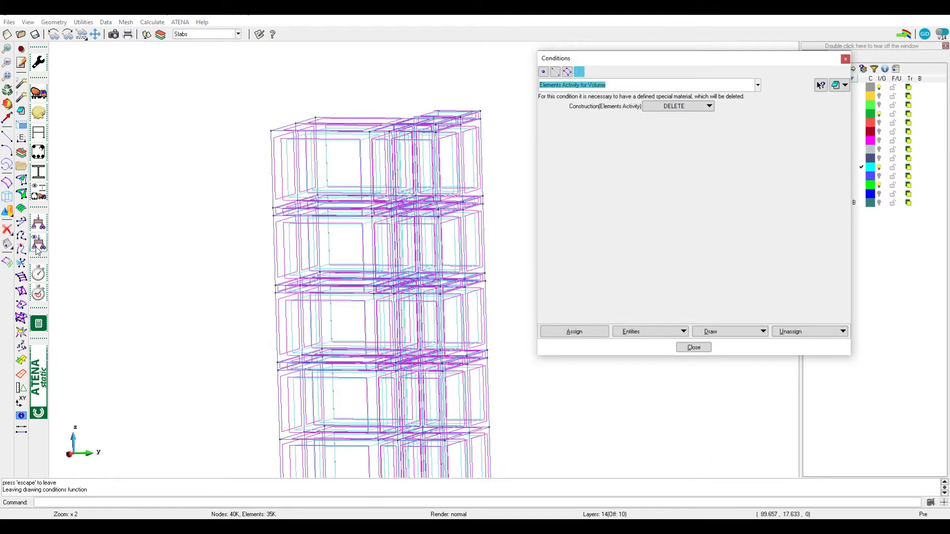
Display interval 4's condition symbols again and examine the loads on the second slab from the top
scroll(456, 205, up, 5)
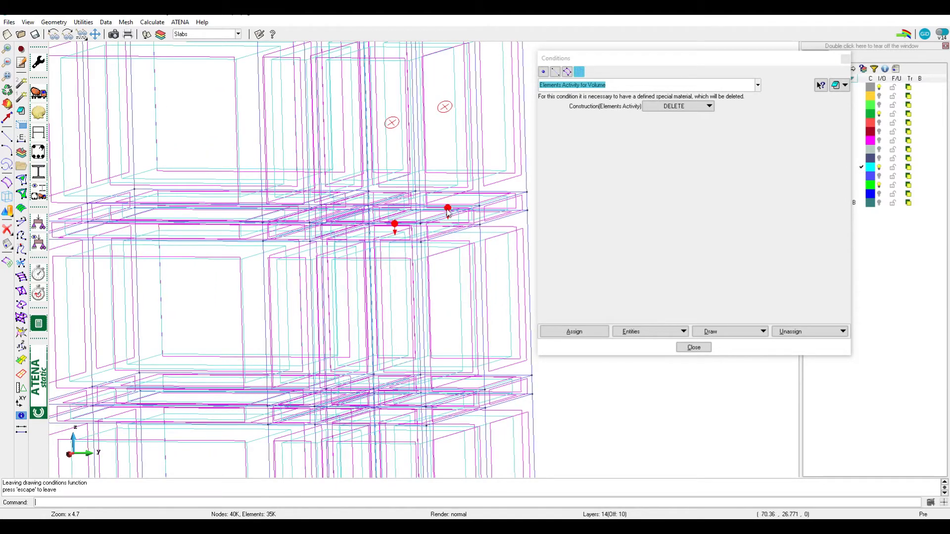
scroll(399, 232, down, 4)
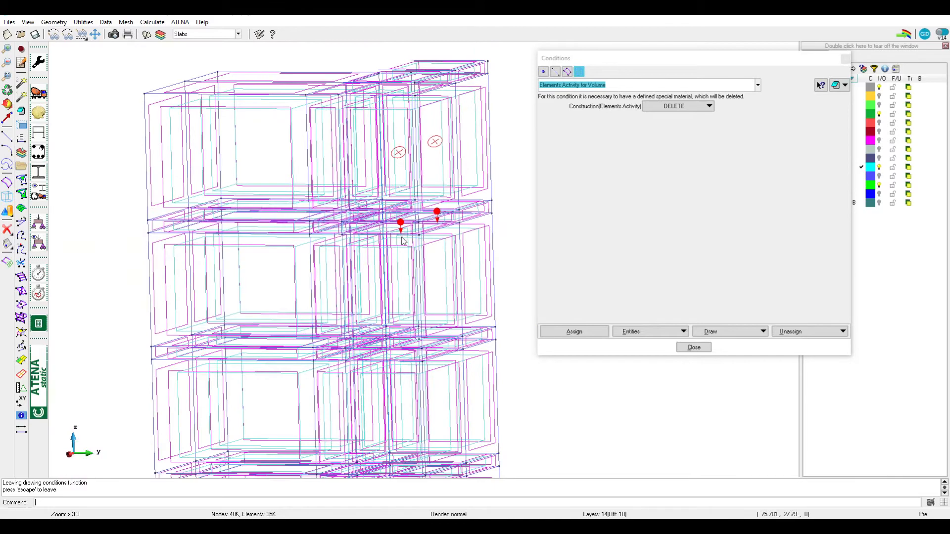
scroll(474, 200, up, 2)
scroll(474, 200, down, 1)
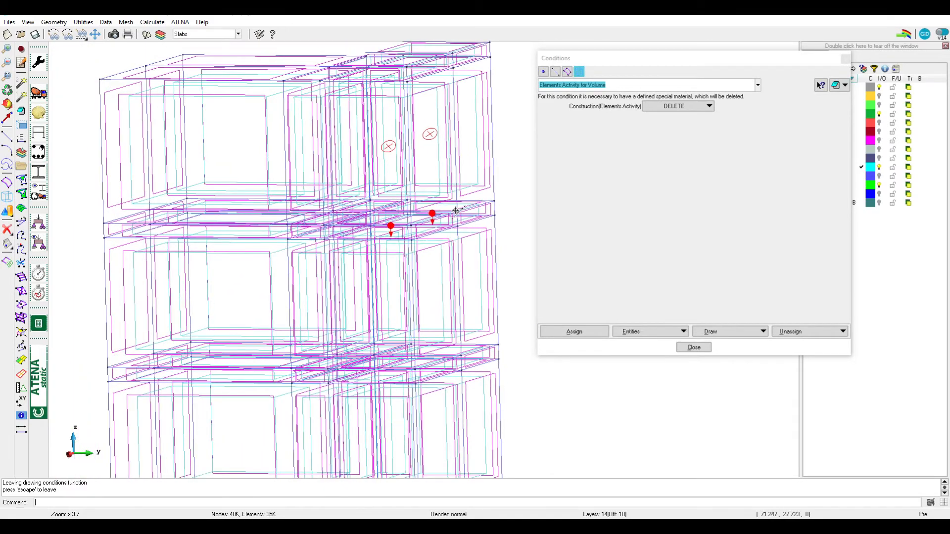
middle_drag(457, 214, 451, 197)
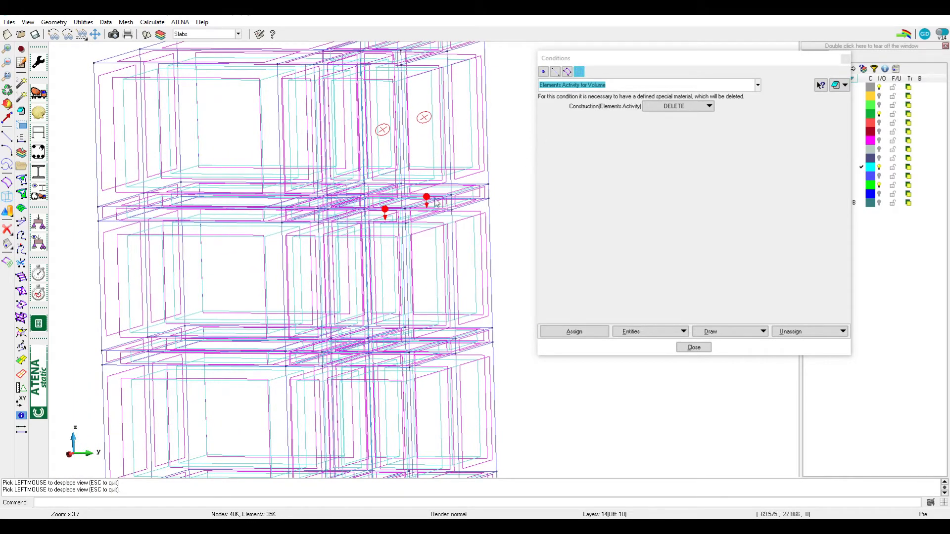
Select the upper surface of the loaded bay in the second slab from the top for listing
scroll(465, 188, up, 2)
shift+drag(411, 238, 439, 221)
scroll(467, 183, up, 4)
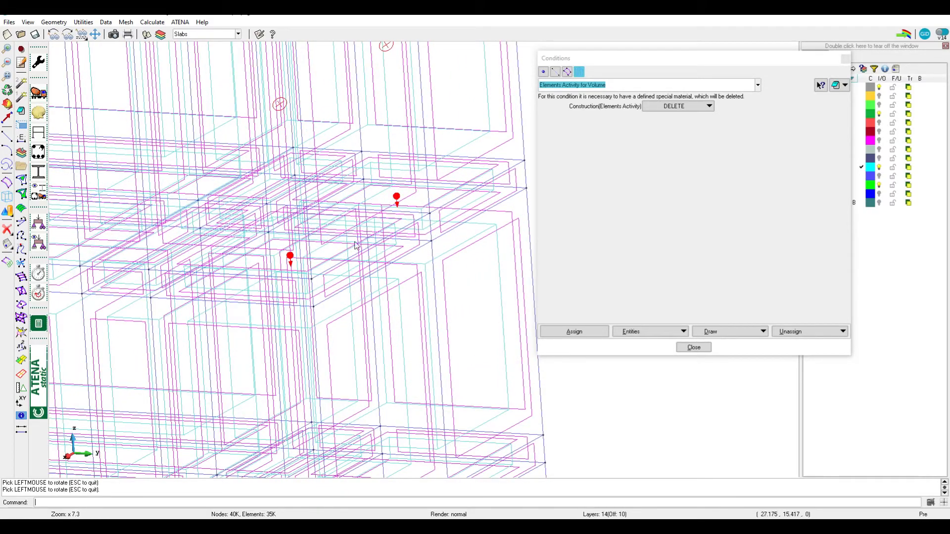
key(Escape)
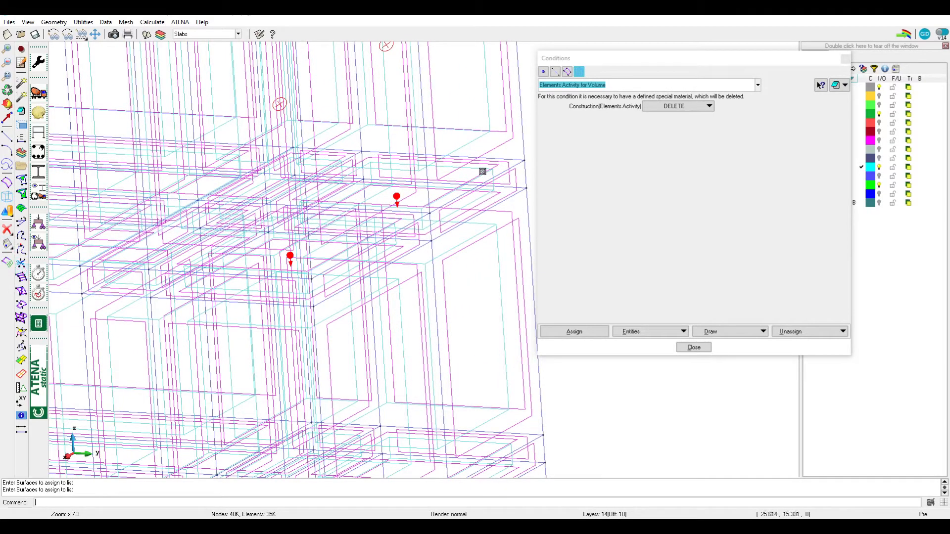
click(488, 175)
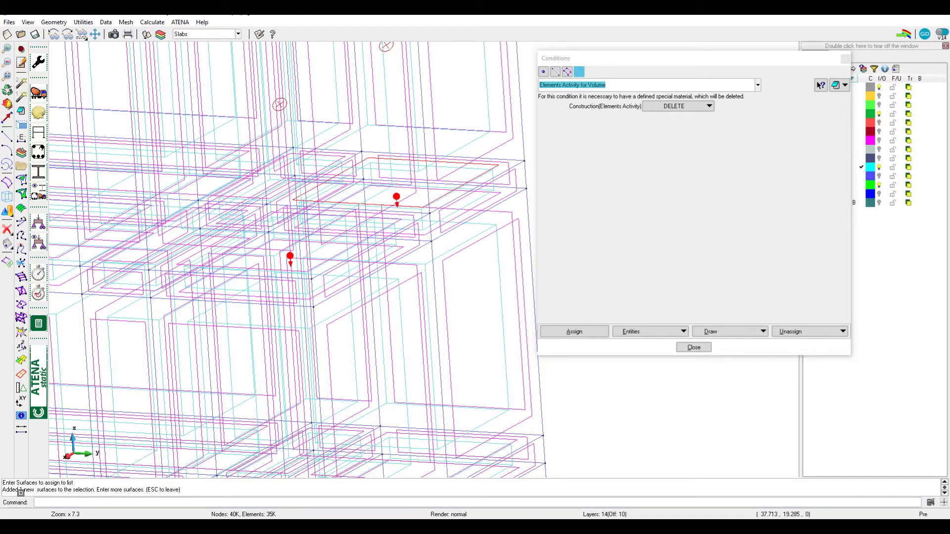
scroll(466, 179, down, 3)
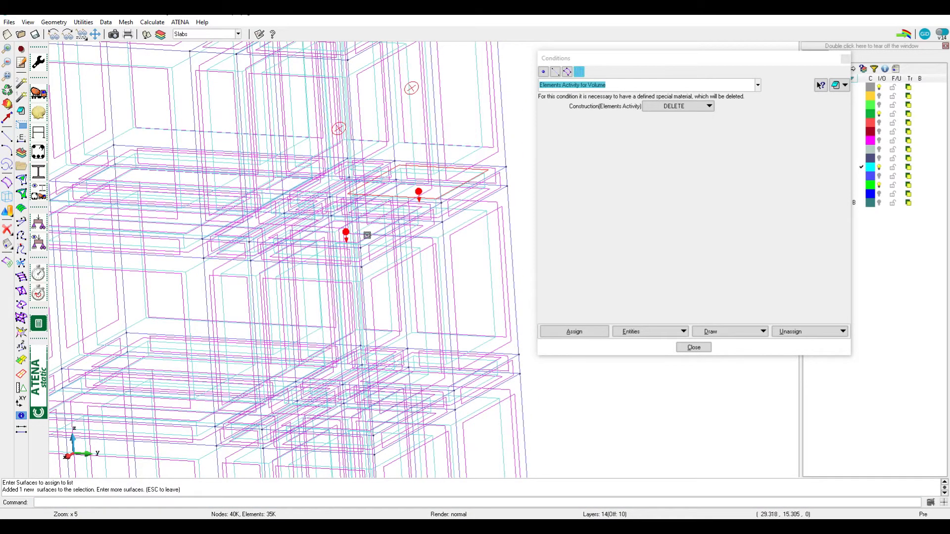
Choose the Load Force for Surface condition among the surface conditions, end the symbol display and close the conditions
click(567, 72)
click(569, 85)
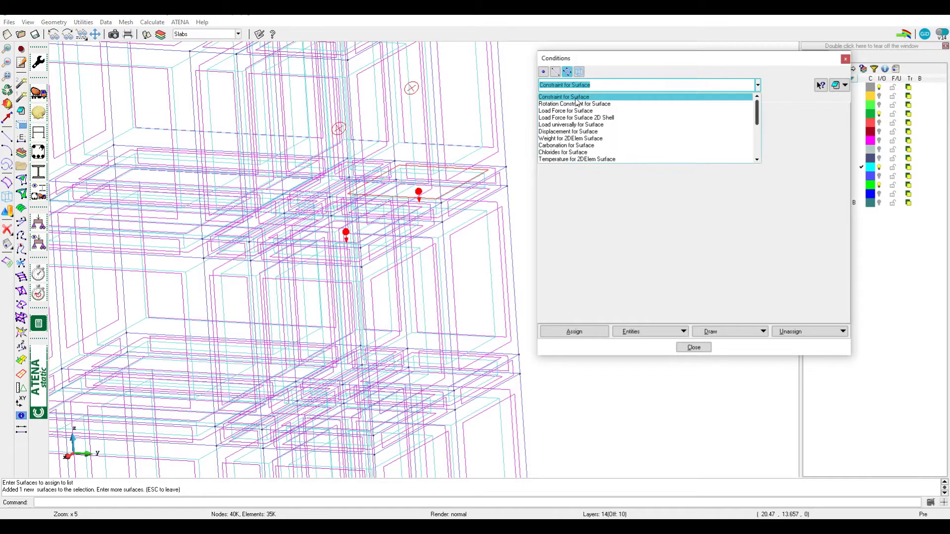
click(576, 112)
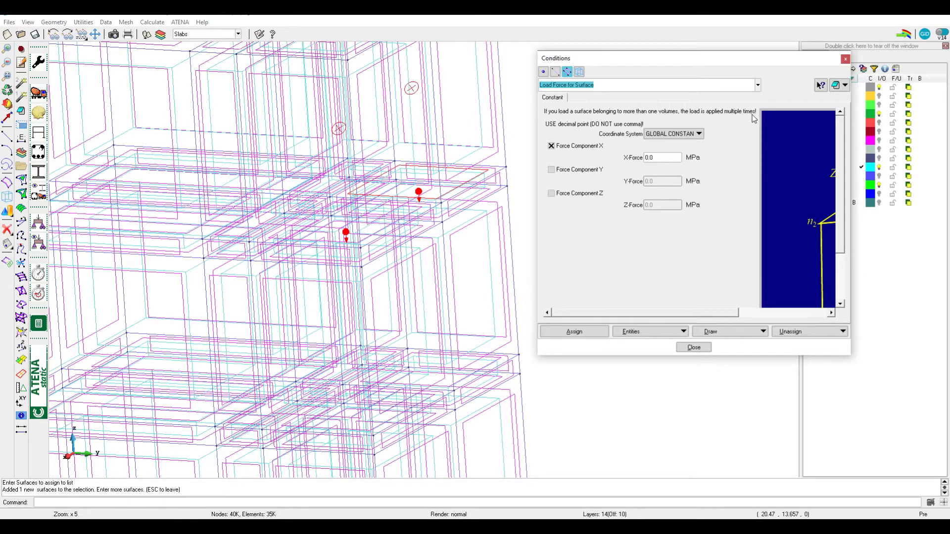
scroll(405, 282, down, 2)
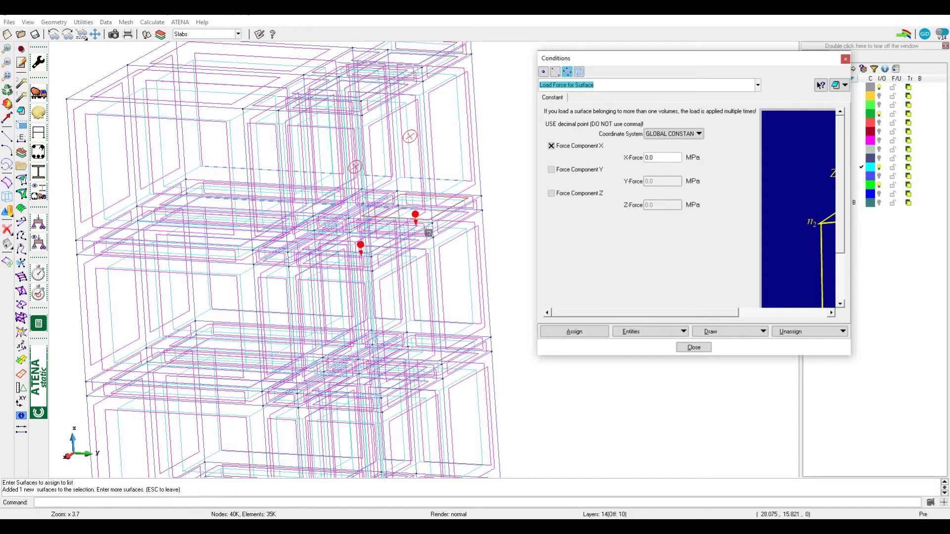
key(Escape)
key(Escape)
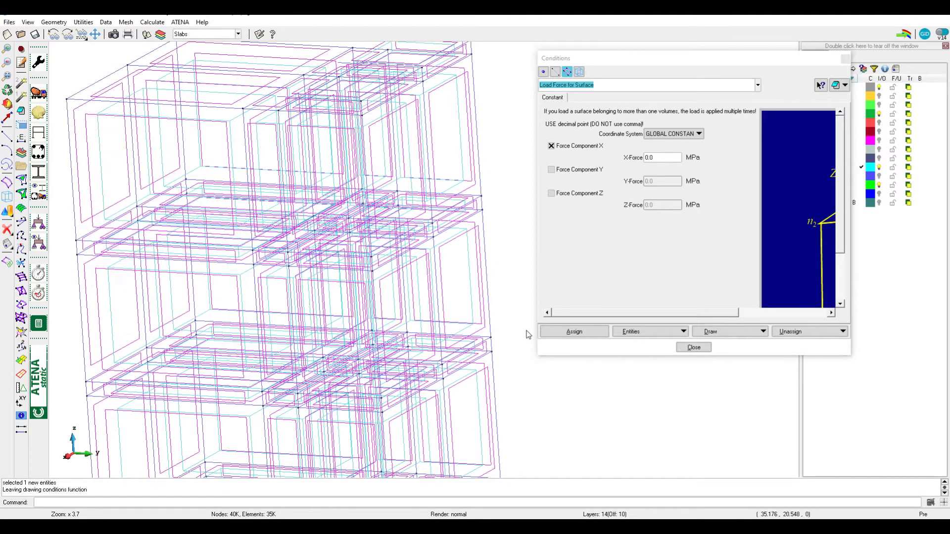
click(694, 347)
Show the model with flat rendering, seen almost from the side with its upper storeys in view
scroll(557, 297, down, 3)
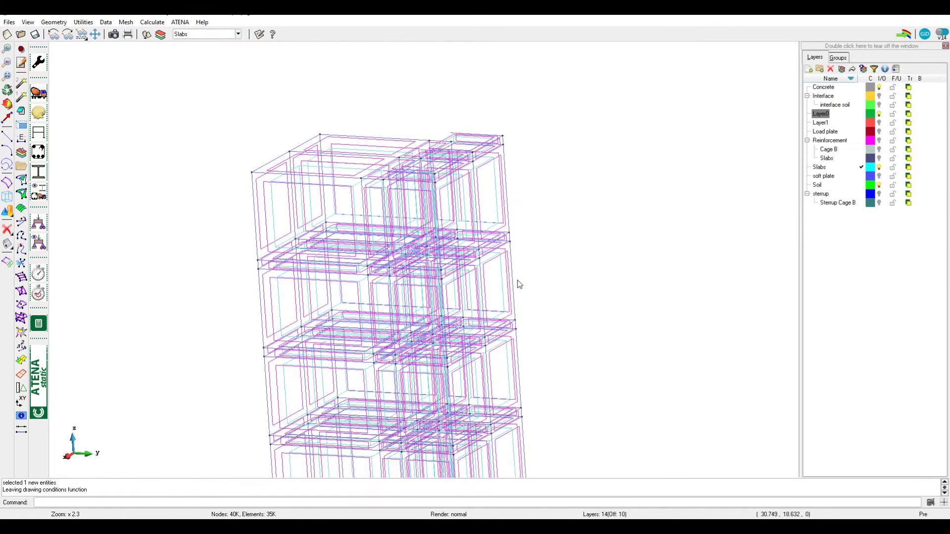
shift+right_drag(450, 193, 467, 155)
shift+drag(467, 154, 473, 135)
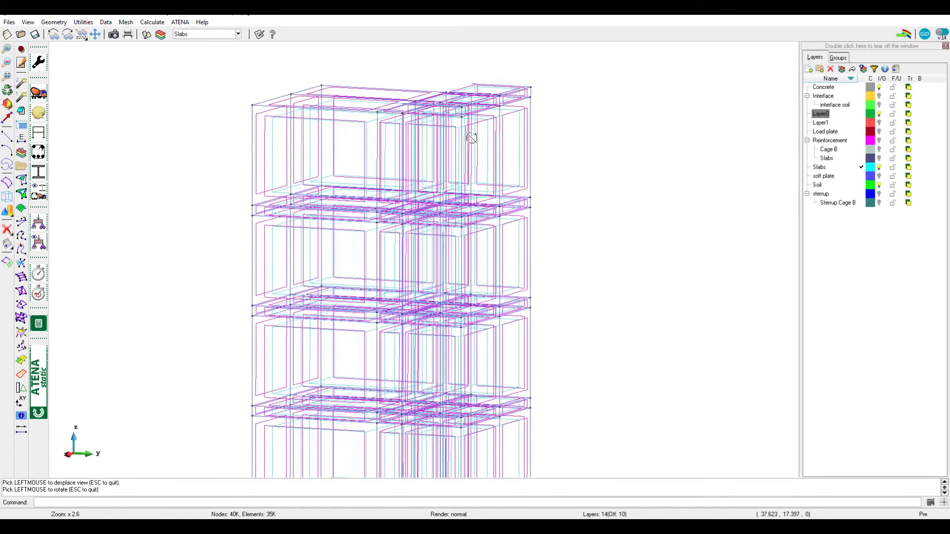
key(ctrl+f)
scroll(524, 152, down, 1)
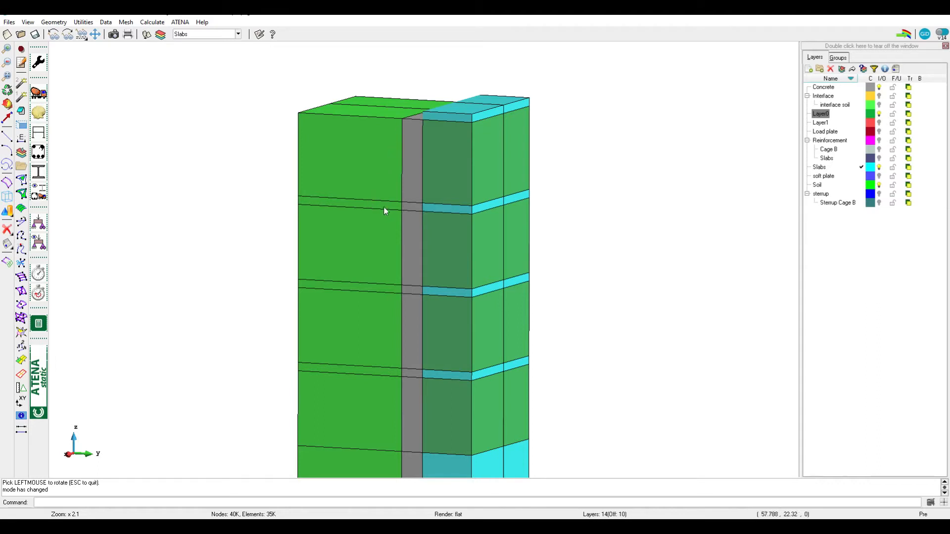
Make interval 5 the current interval, review its basic parameters, and accept and close the interval data
click(39, 274)
click(123, 82)
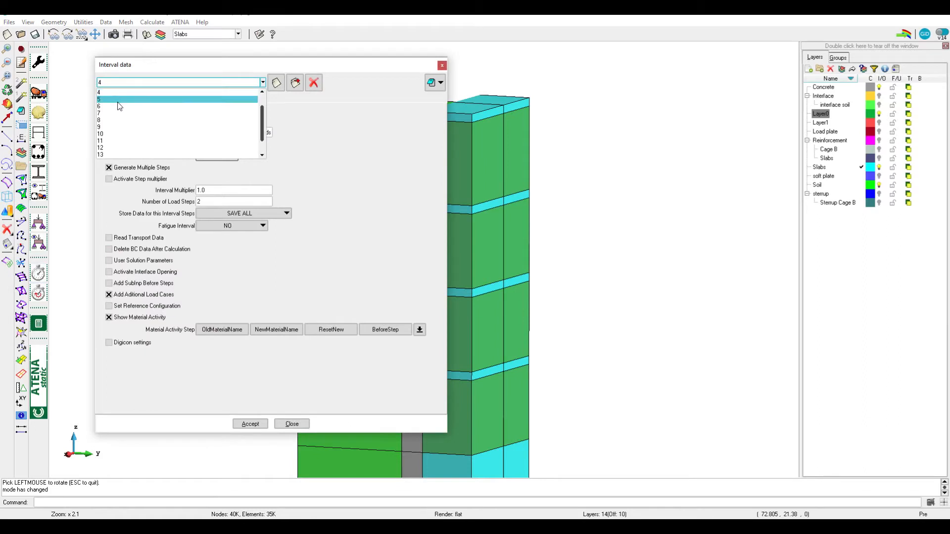
click(120, 107)
click(235, 132)
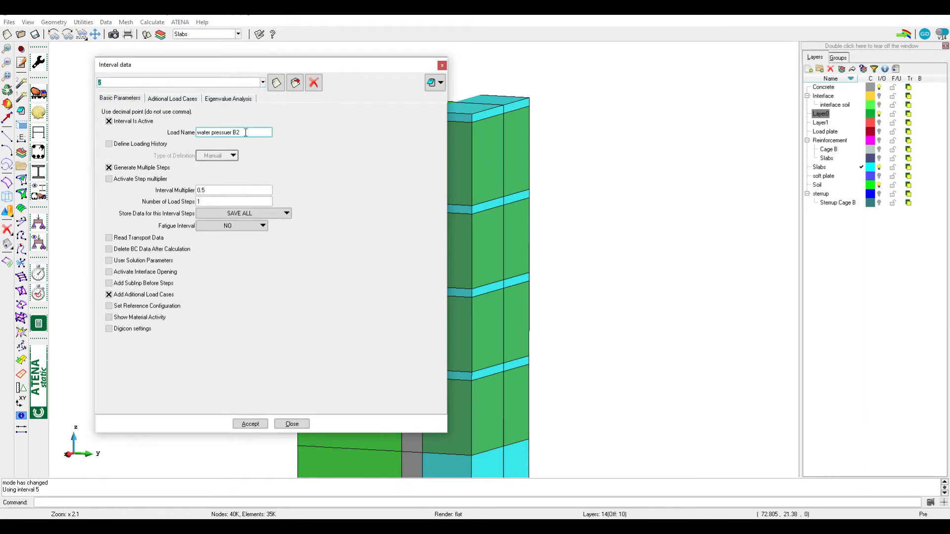
click(259, 424)
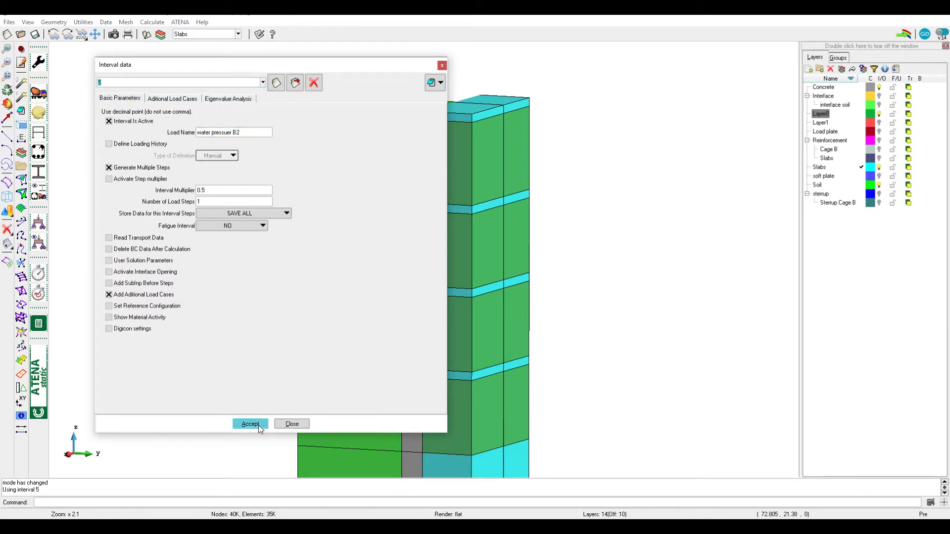
click(292, 425)
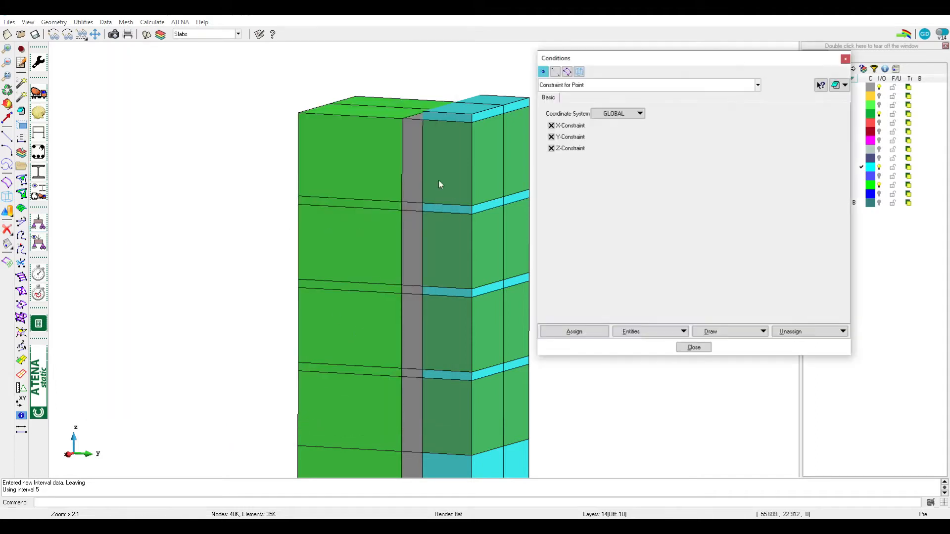
Choose the Load Force for Surface condition, display interval 5's surface loads as colours, and finish the display
click(579, 73)
click(576, 86)
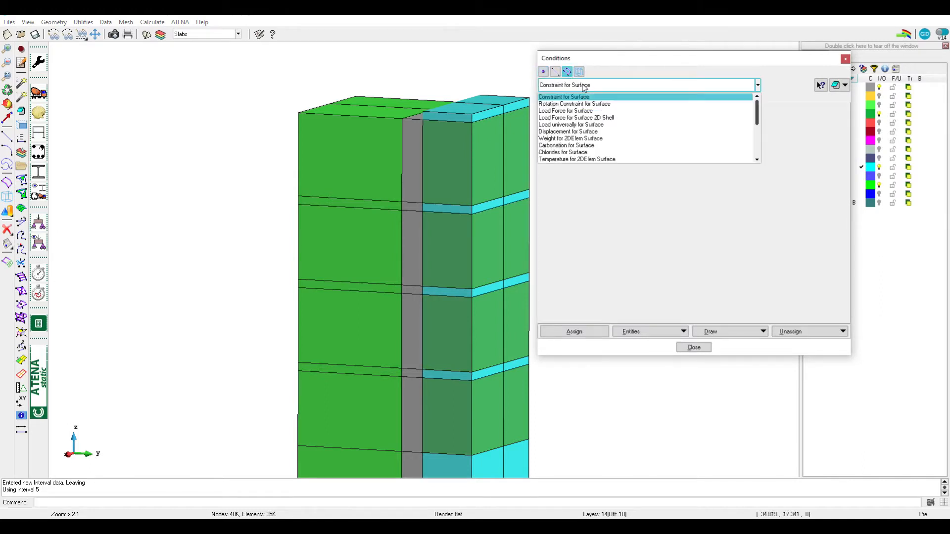
click(569, 111)
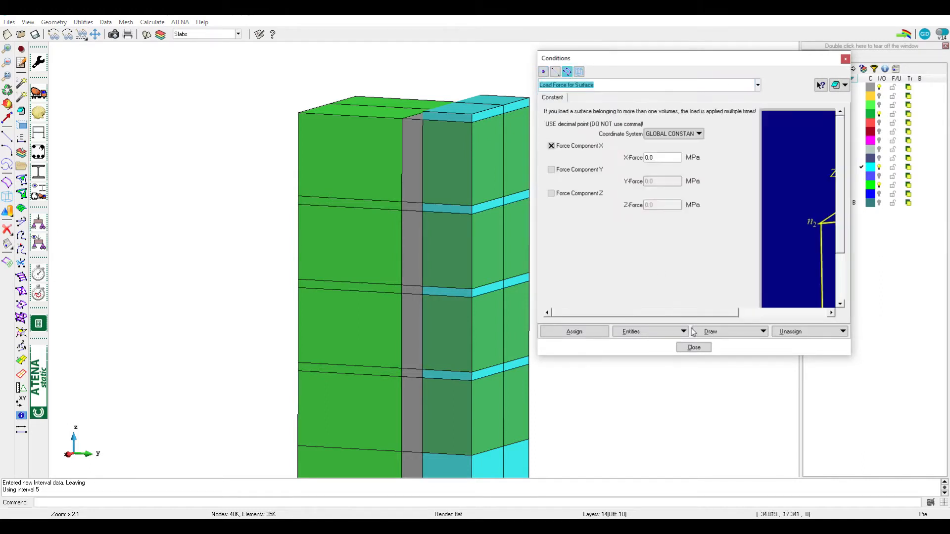
click(712, 332)
click(710, 352)
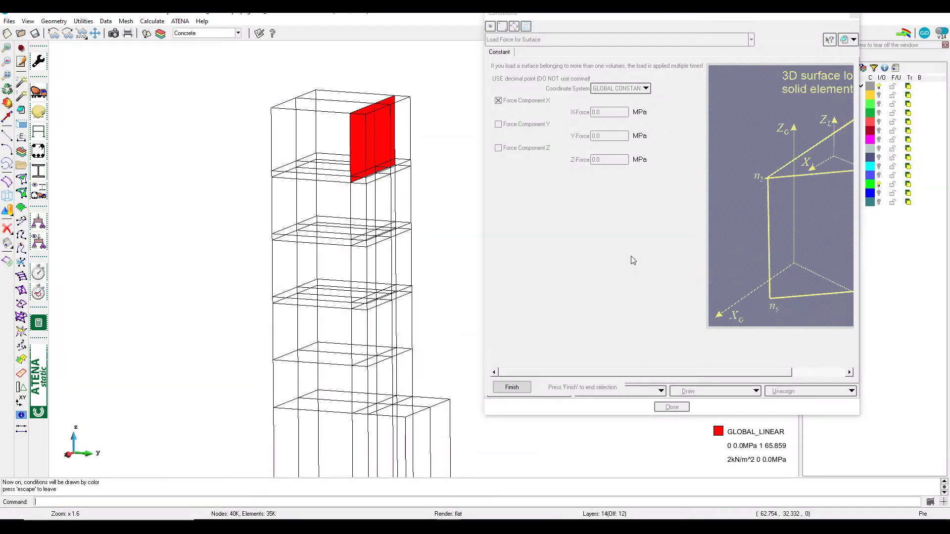
click(513, 387)
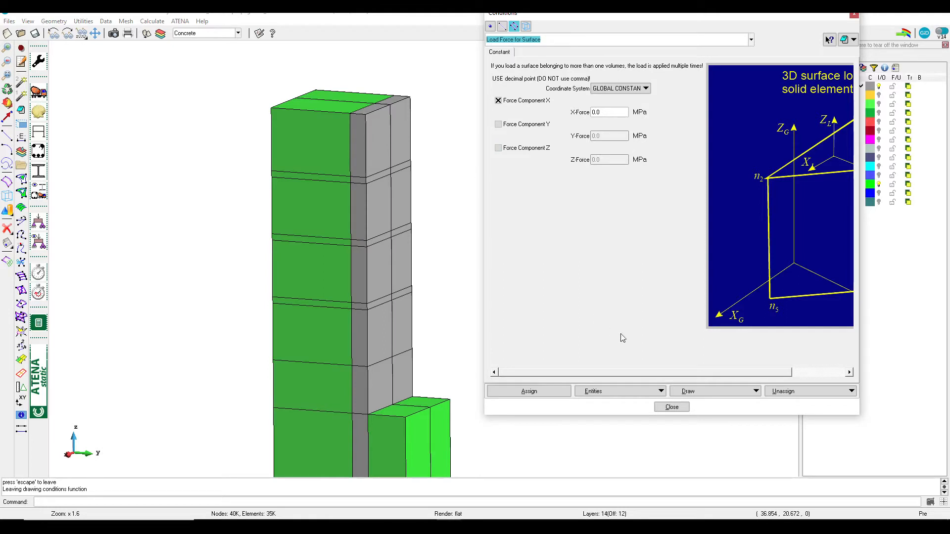
Set the surface load's coordinate system to GLOBAL LINEAR and transfer the values of listed surface 465 into the condition
click(622, 91)
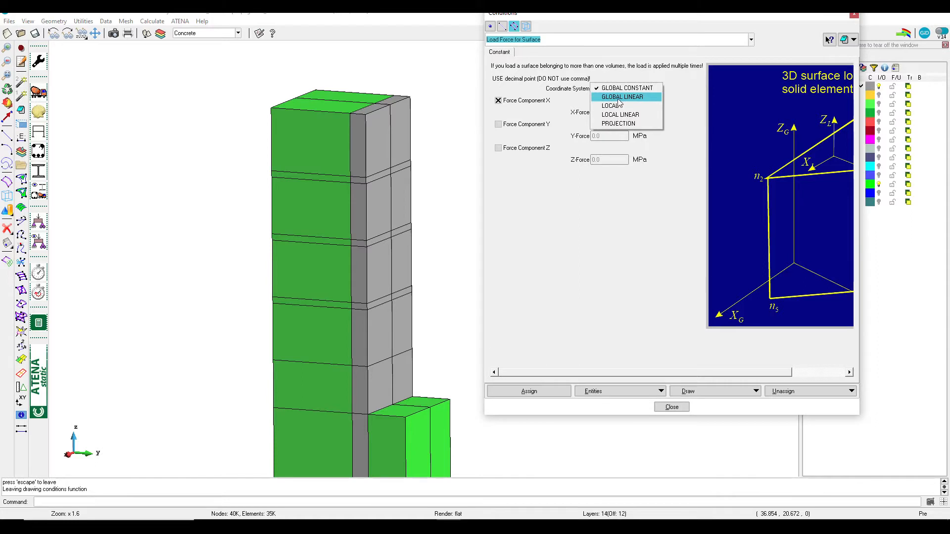
click(618, 97)
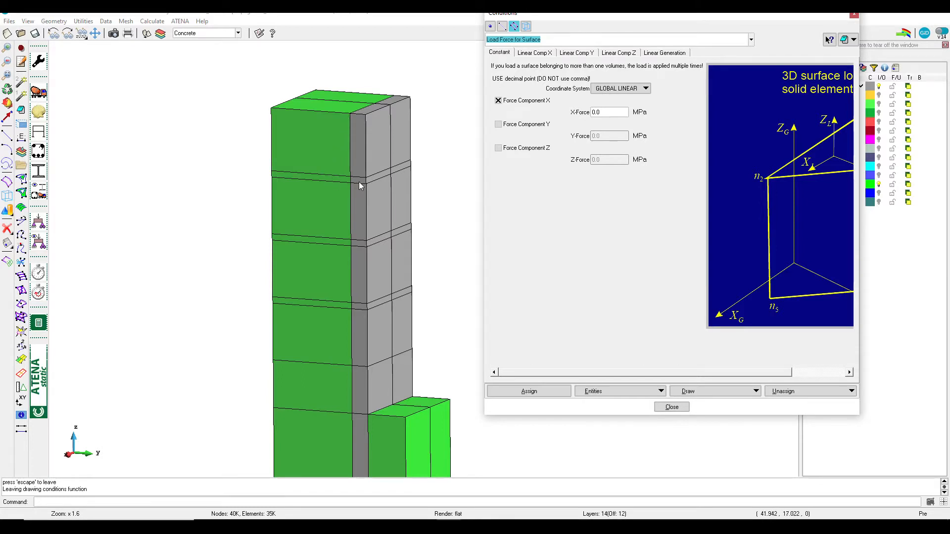
click(601, 391)
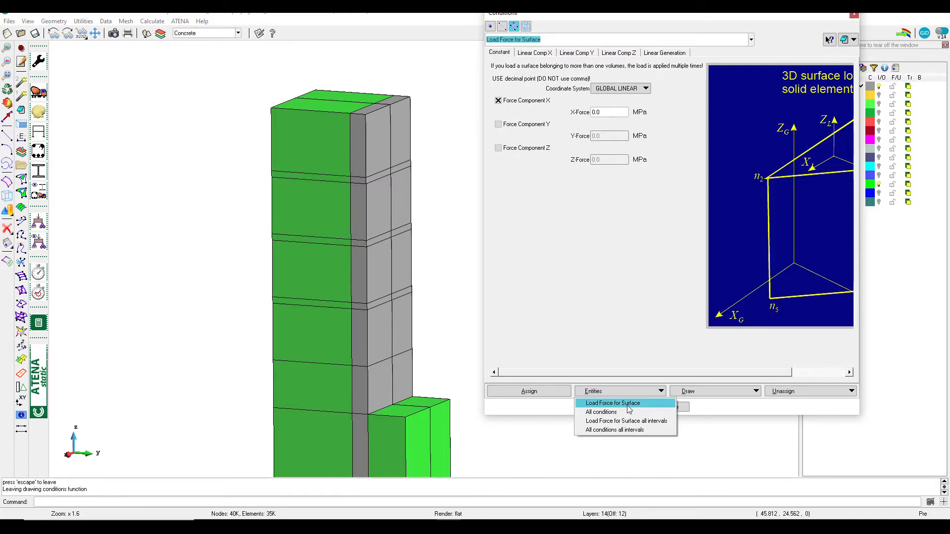
click(627, 404)
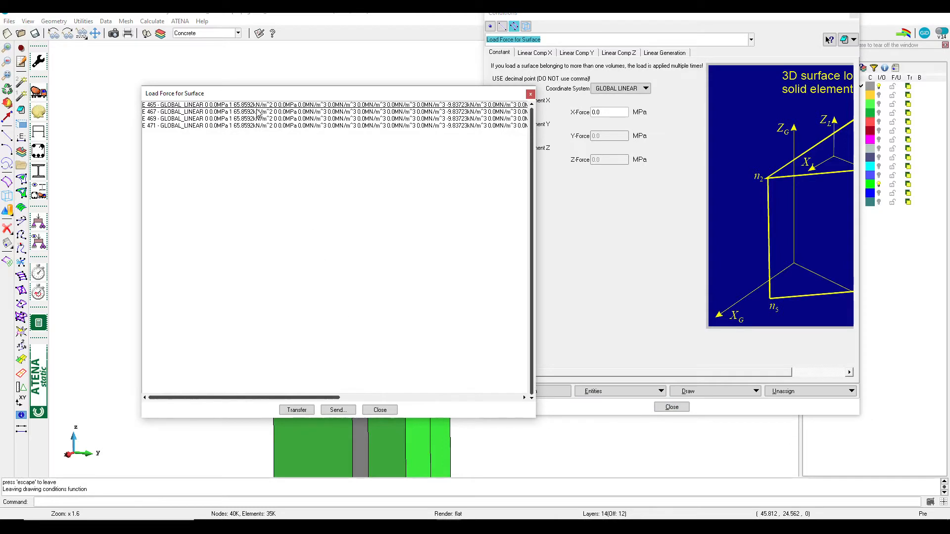
click(254, 105)
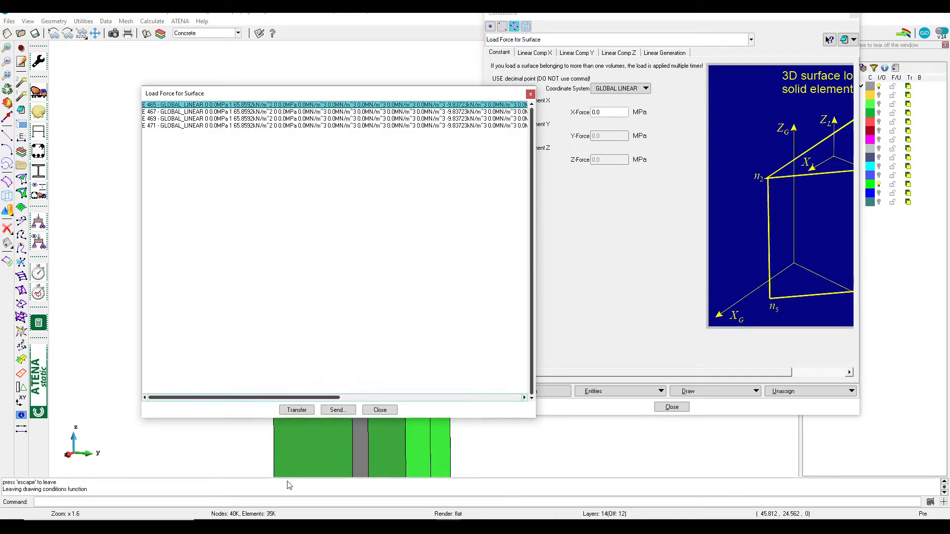
click(296, 410)
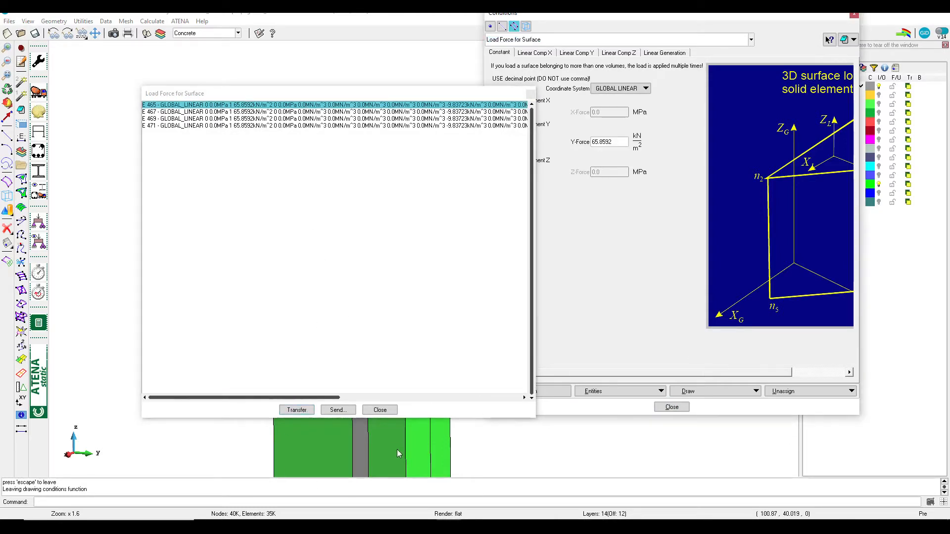
click(380, 410)
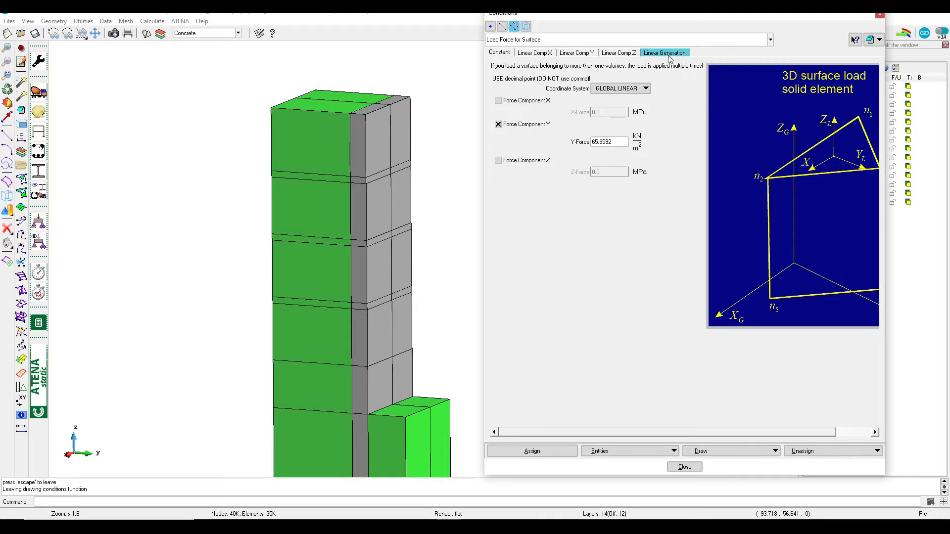
Open the linear generation data and list the coordinates of the concrete corner point used as Point A for comparison
click(665, 53)
click(602, 102)
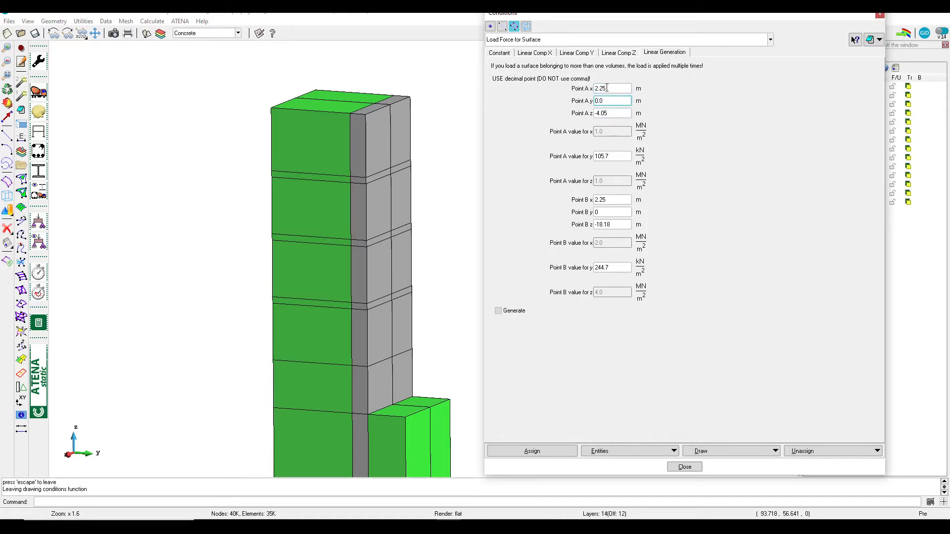
click(22, 248)
click(26, 256)
click(398, 134)
key(Escape)
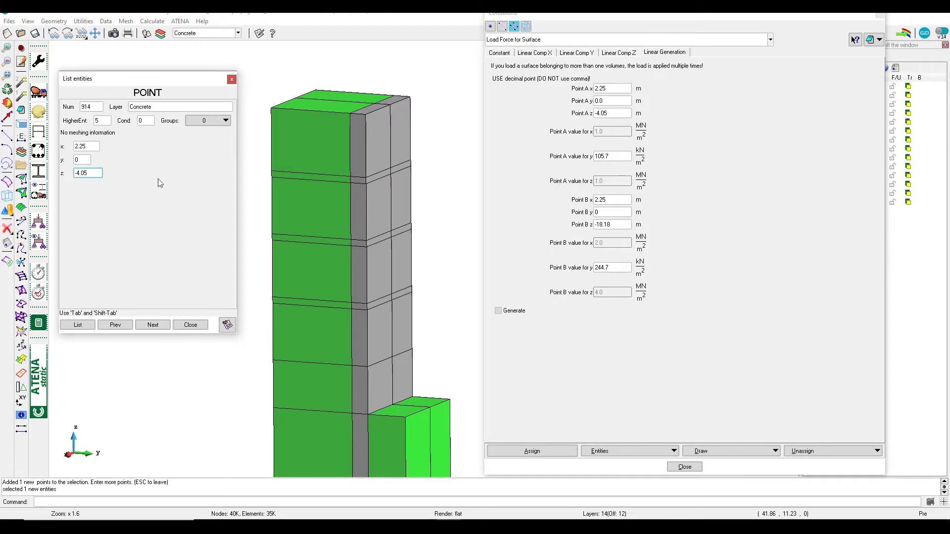
click(615, 158)
Generate the linear Y load coefficients from the Point A and Point B values and dismiss the result message
drag(821, 17, 784, 29)
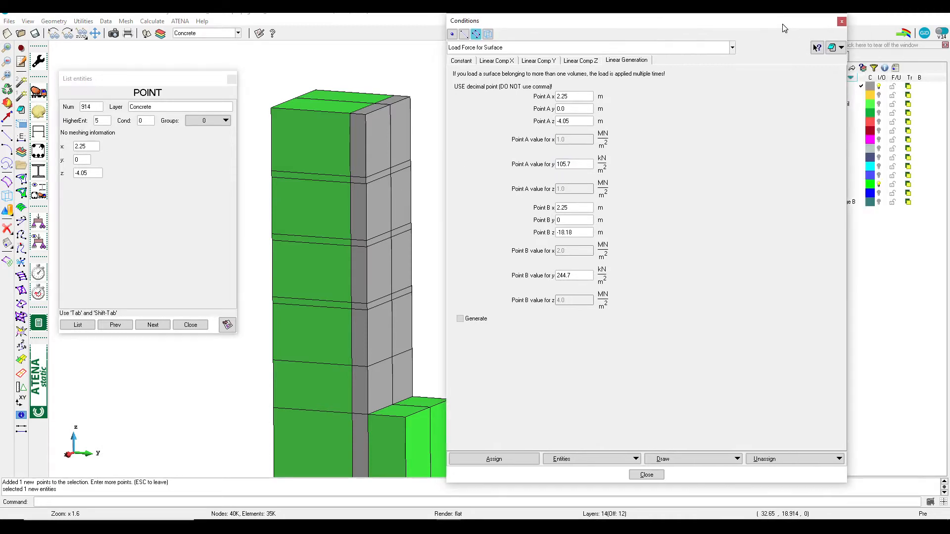
click(881, 114)
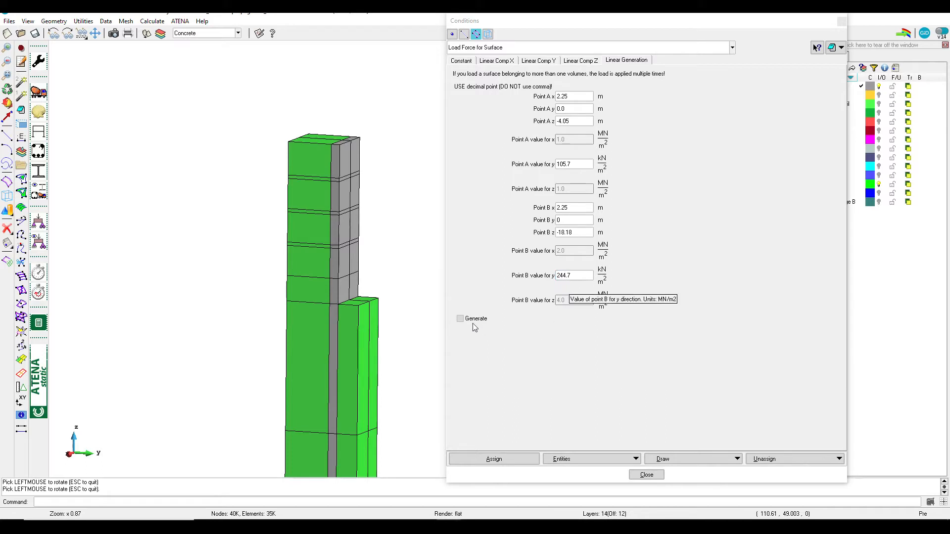
click(460, 319)
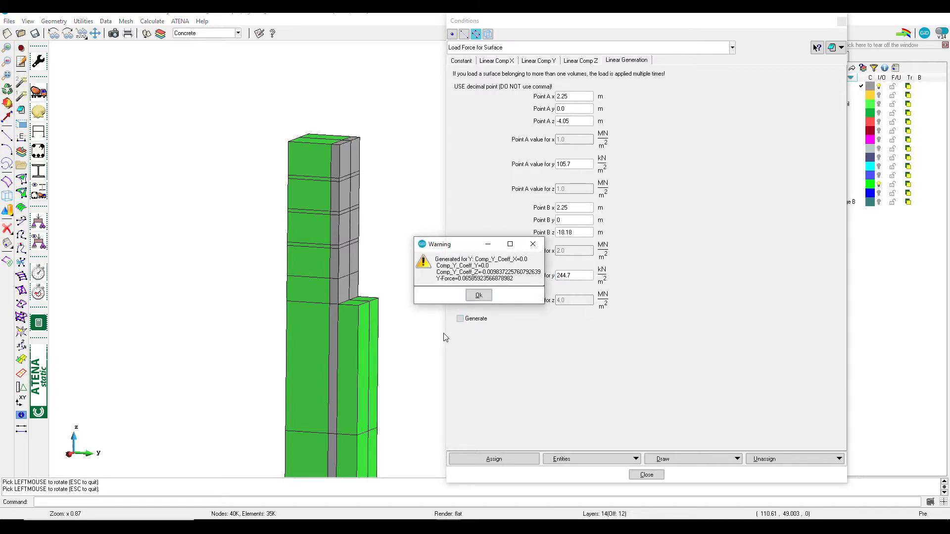
click(479, 296)
Review the generated Y component coefficients and constant Y-force alongside the linear generation point data
click(540, 61)
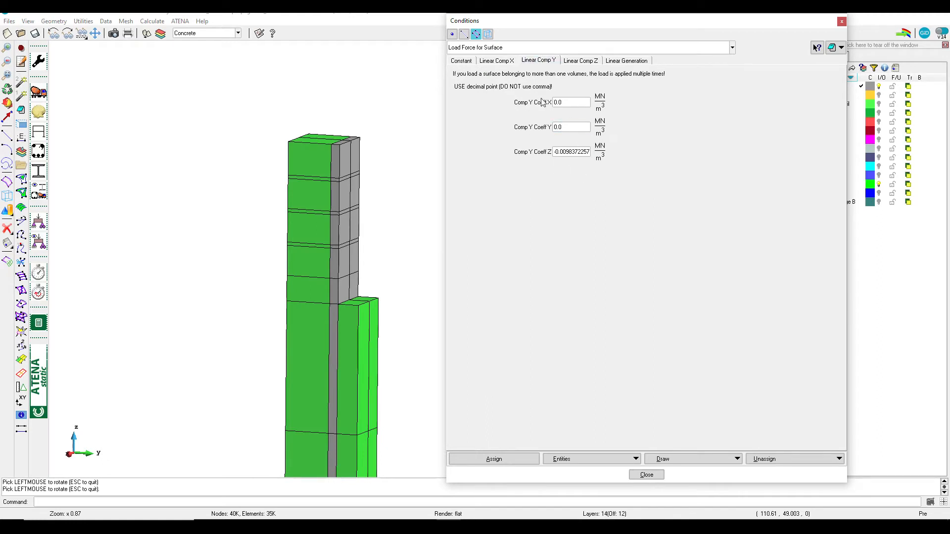
click(461, 61)
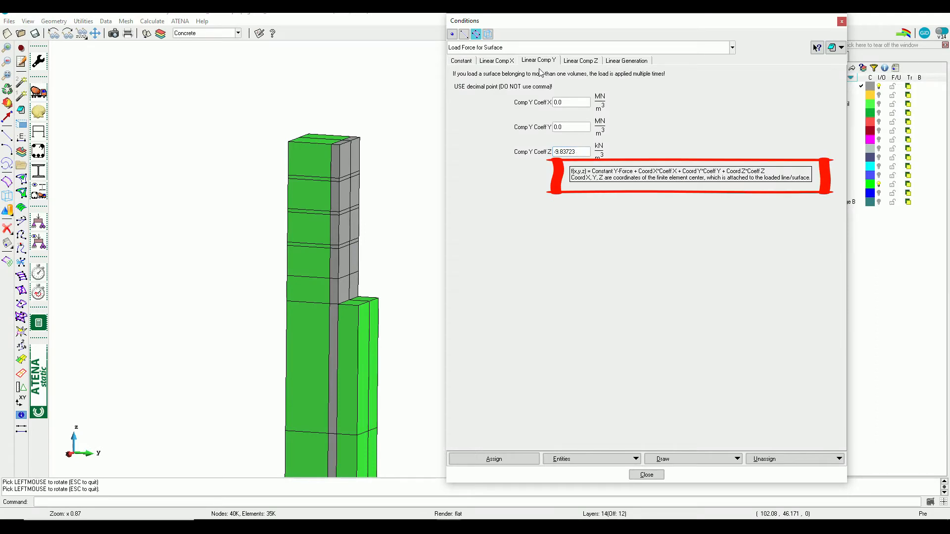
click(626, 61)
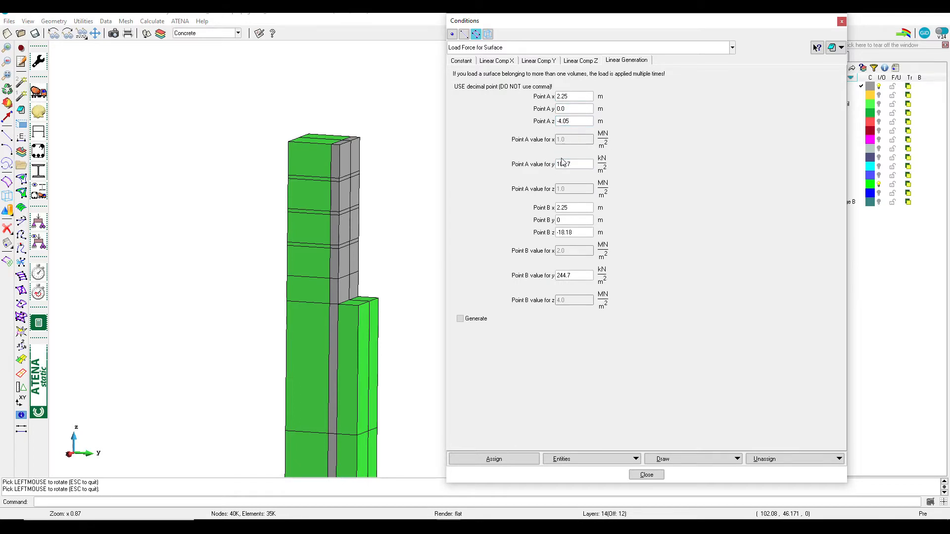
click(461, 59)
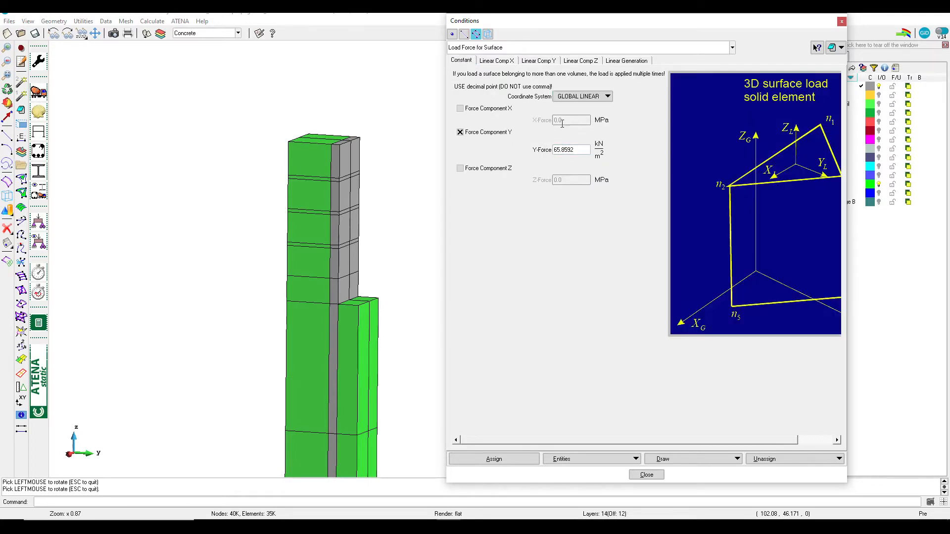
Recheck the linear Y coefficients against the generation points, start the surface load assignment, finish it without selecting surfaces and close the conditions
click(538, 60)
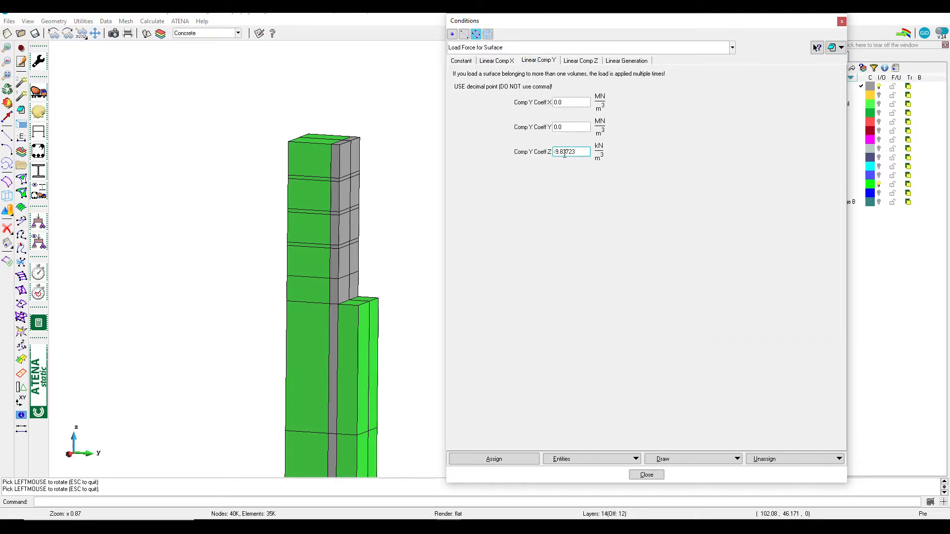
click(616, 60)
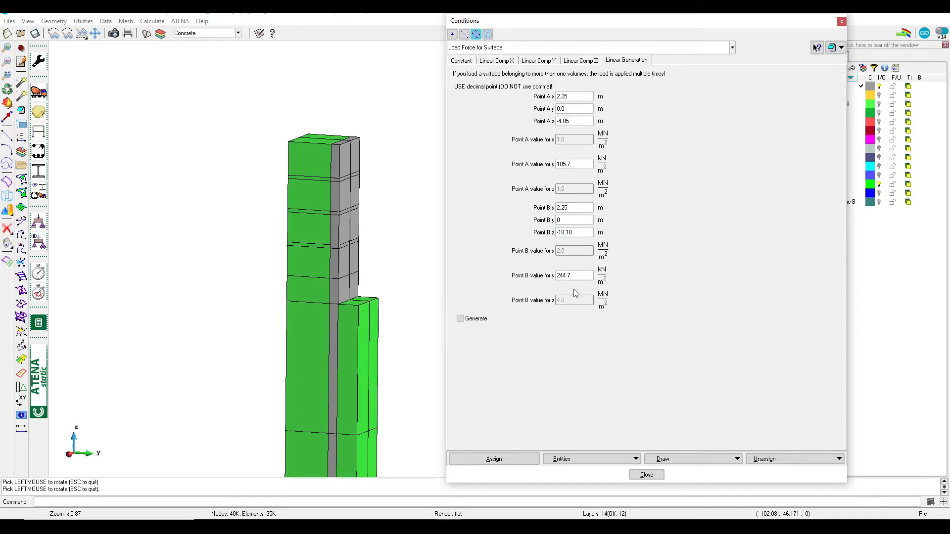
click(465, 62)
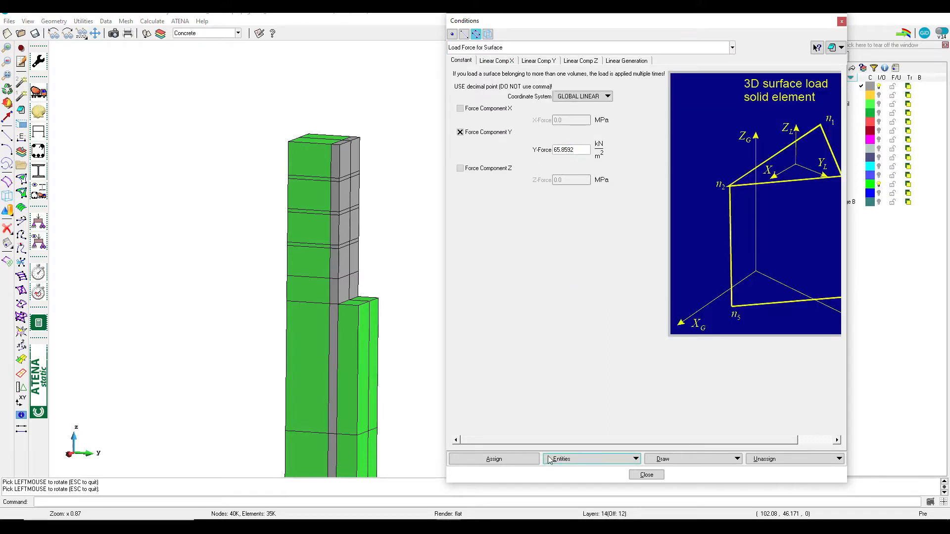
click(493, 459)
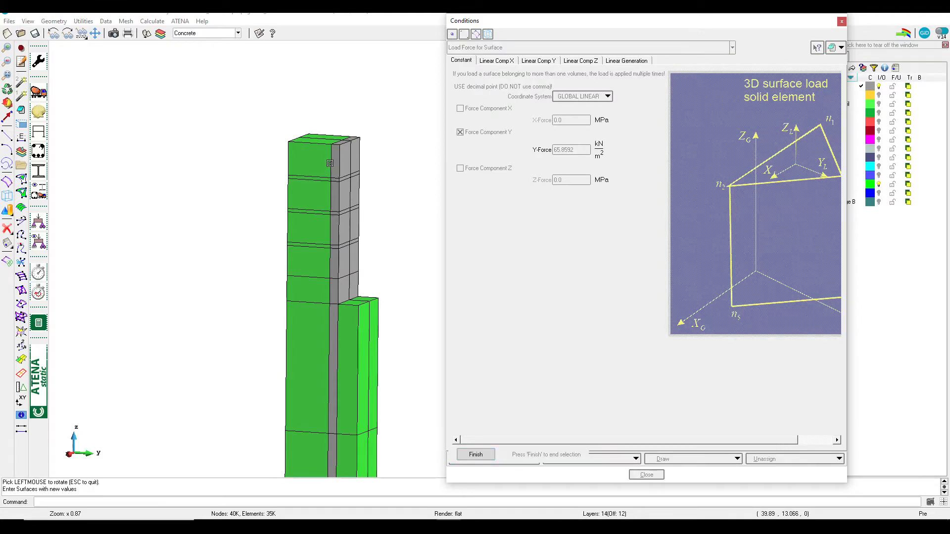
click(486, 457)
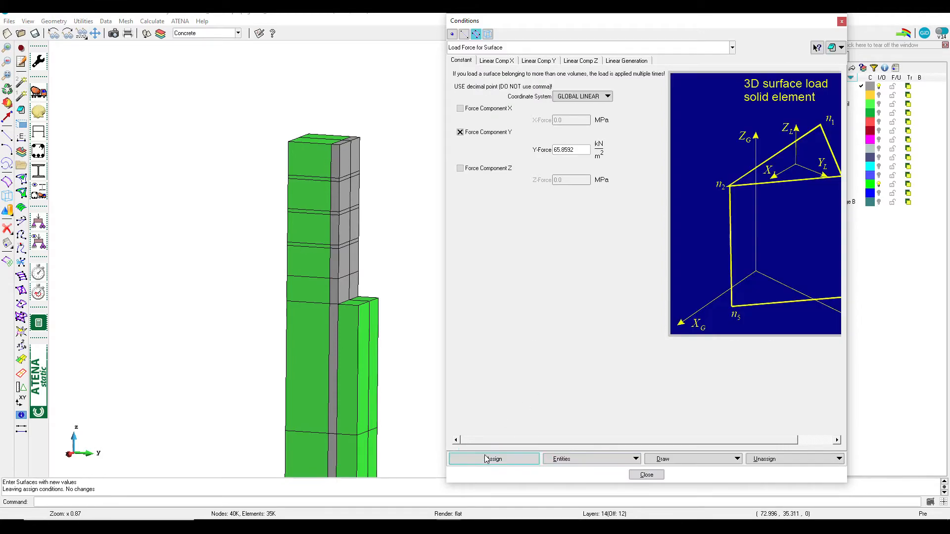
click(644, 476)
Open the interval data and check the interval multiplier of the water pressure B2 interval
click(39, 270)
click(198, 190)
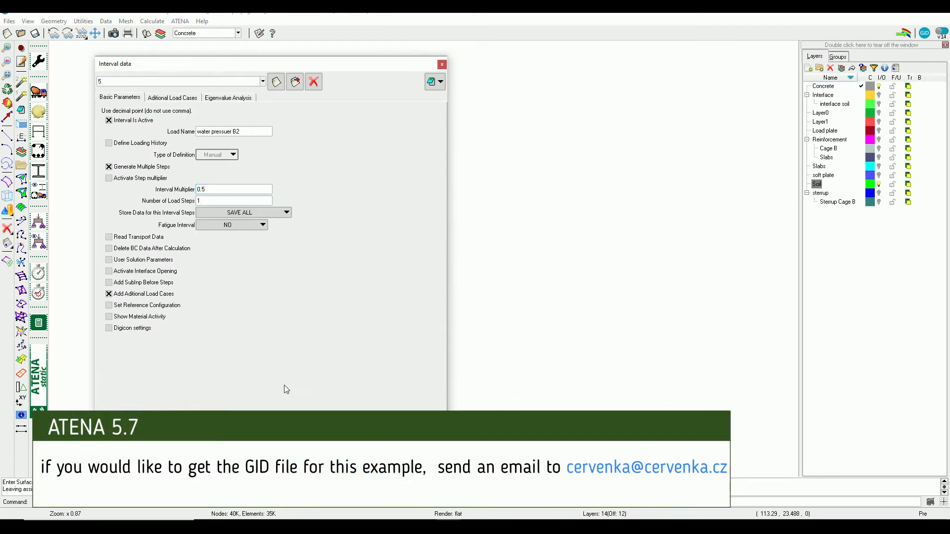
click(292, 446)
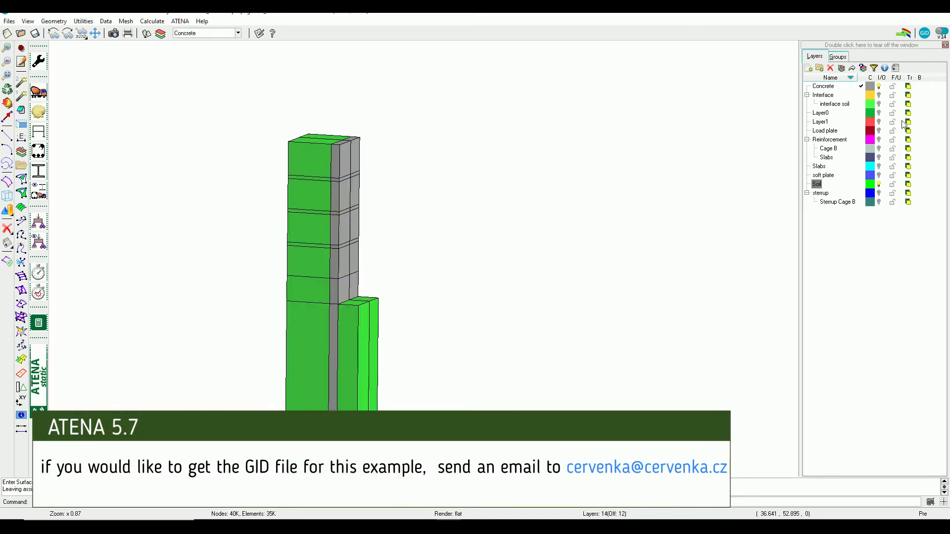
Turn on the Interface layers and show the upper part of the column in normal wireframe rendering from a rotated close-up view
click(879, 95)
scroll(342, 149, up, 4)
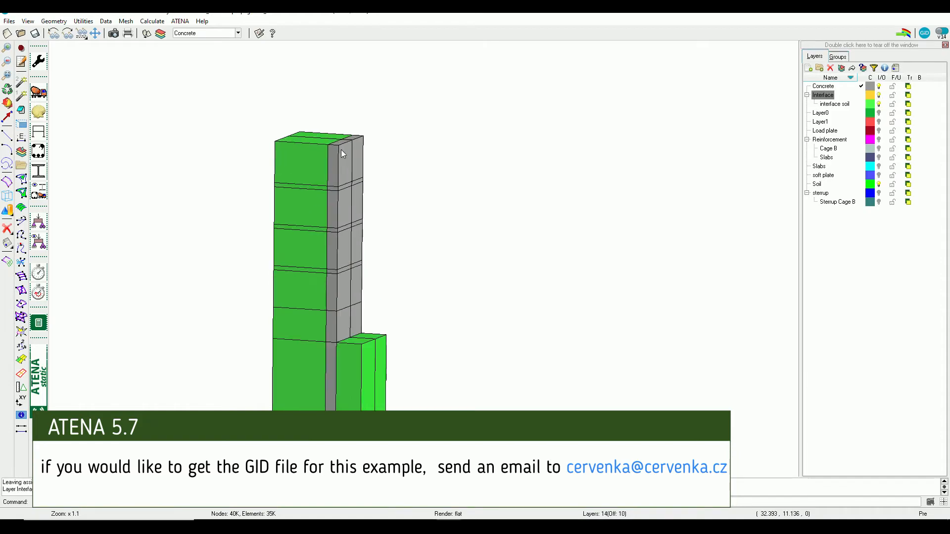
key(ctrl+1)
scroll(329, 165, up, 5)
scroll(435, 281, down, 1)
shift+right_drag(435, 281, 497, 278)
shift+drag(440, 297, 423, 318)
scroll(451, 214, up, 3)
scroll(396, 157, up, 4)
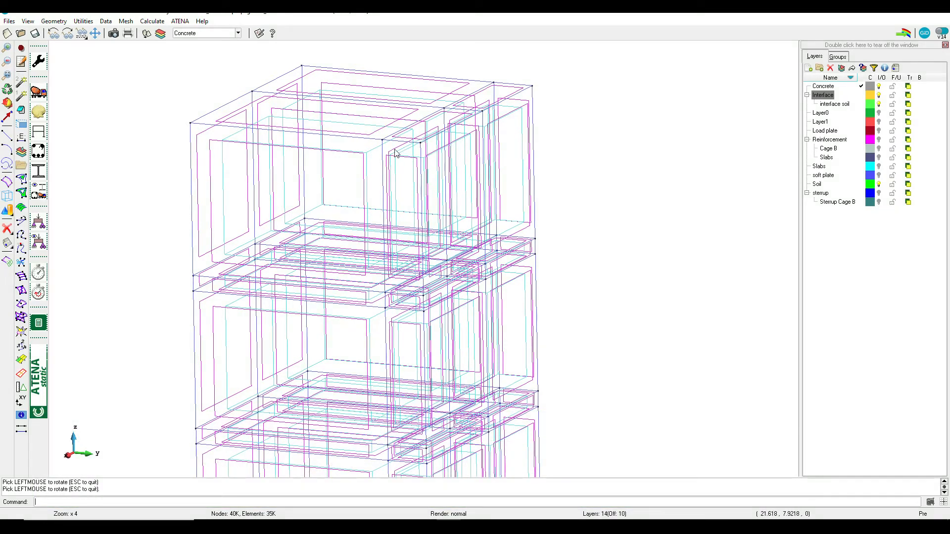
Open the surface conditions and choose Load Force for Surface
click(38, 222)
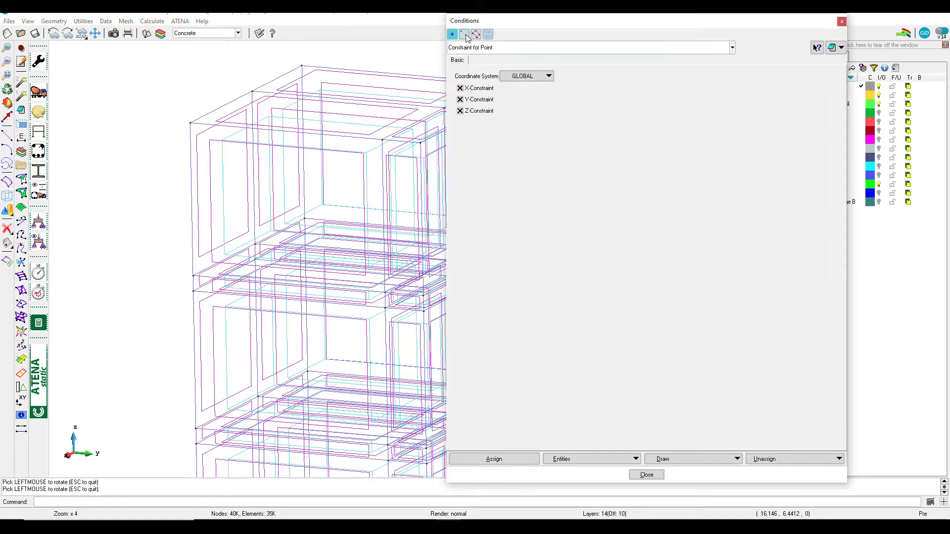
click(476, 34)
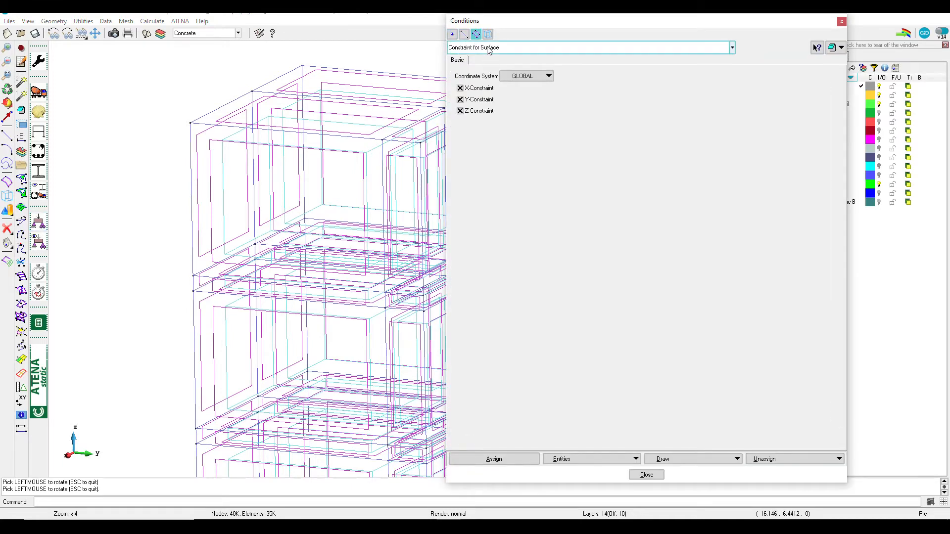
click(487, 48)
click(487, 74)
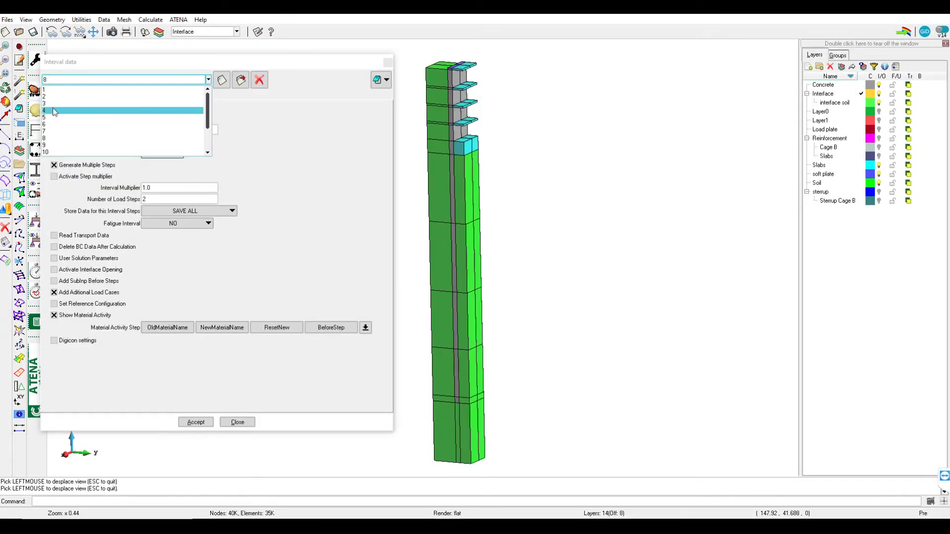
Switch to interval 3 and examine the application interval in the element geometry of 1D reinforcement R32
click(55, 103)
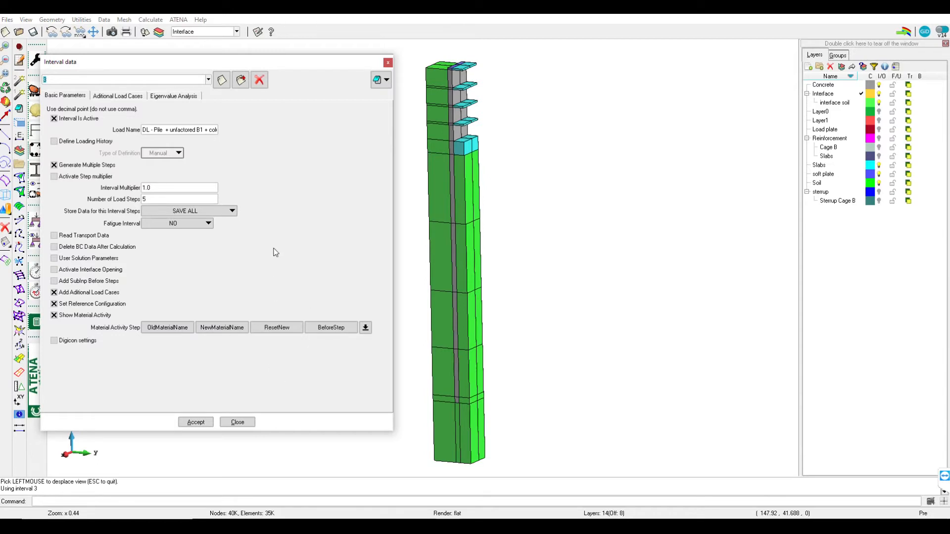
click(245, 424)
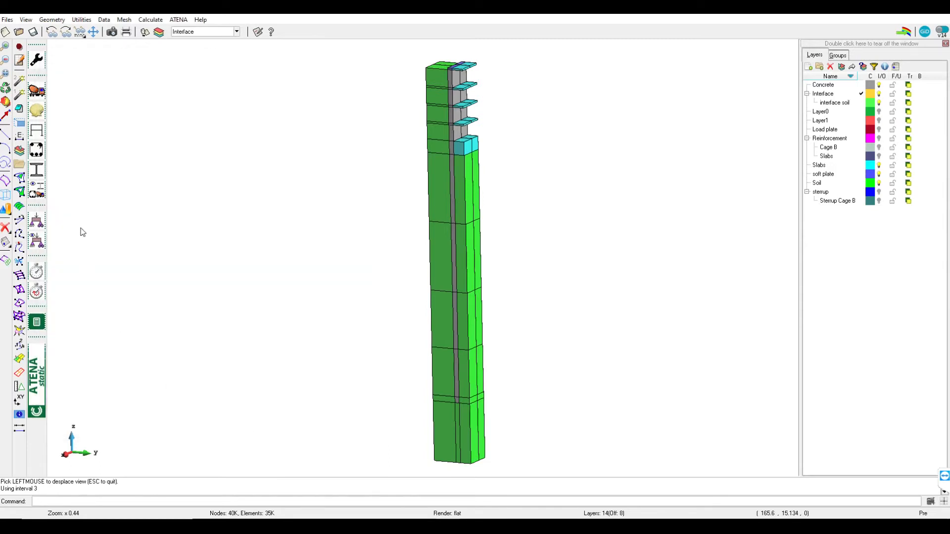
click(35, 154)
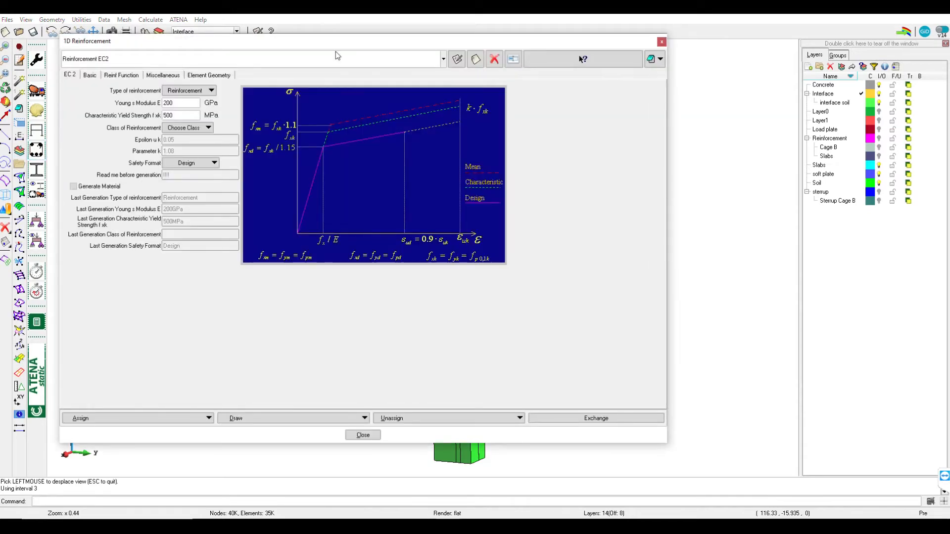
click(318, 59)
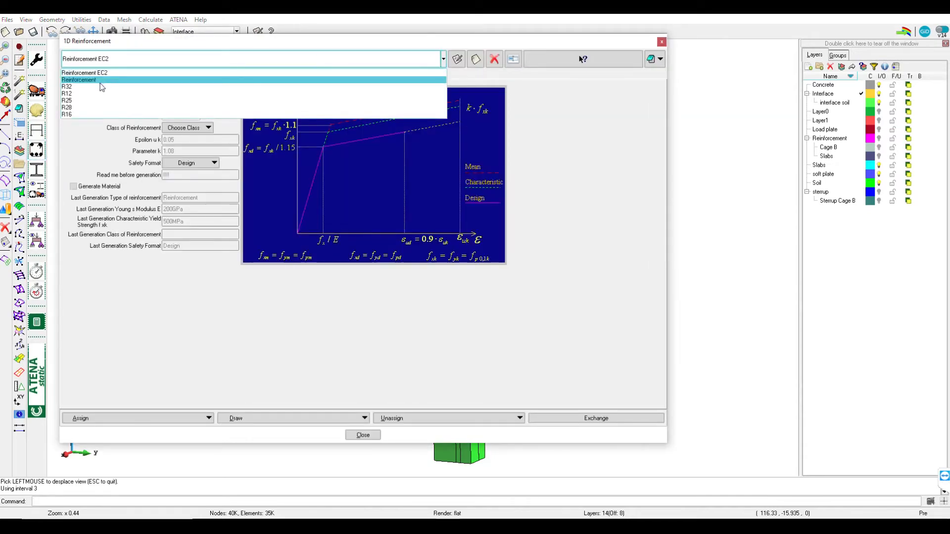
click(101, 87)
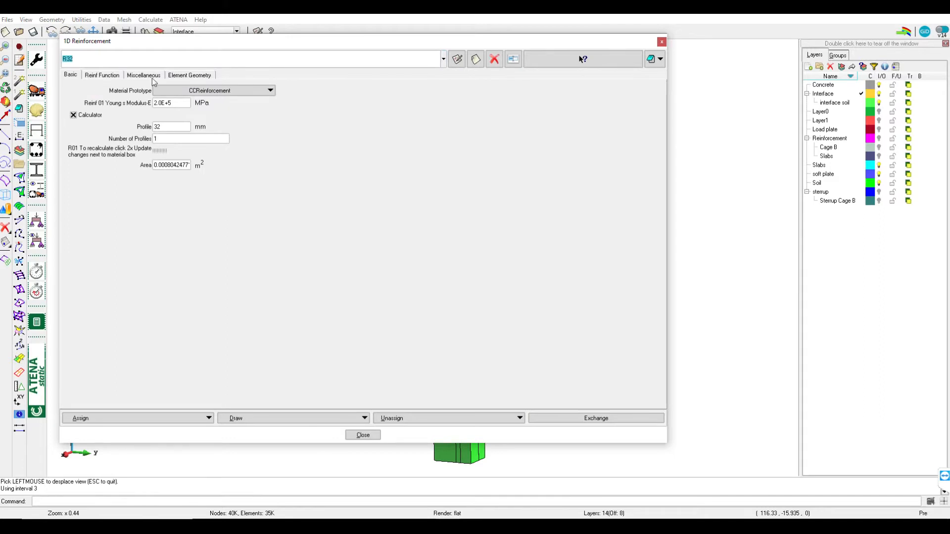
click(191, 76)
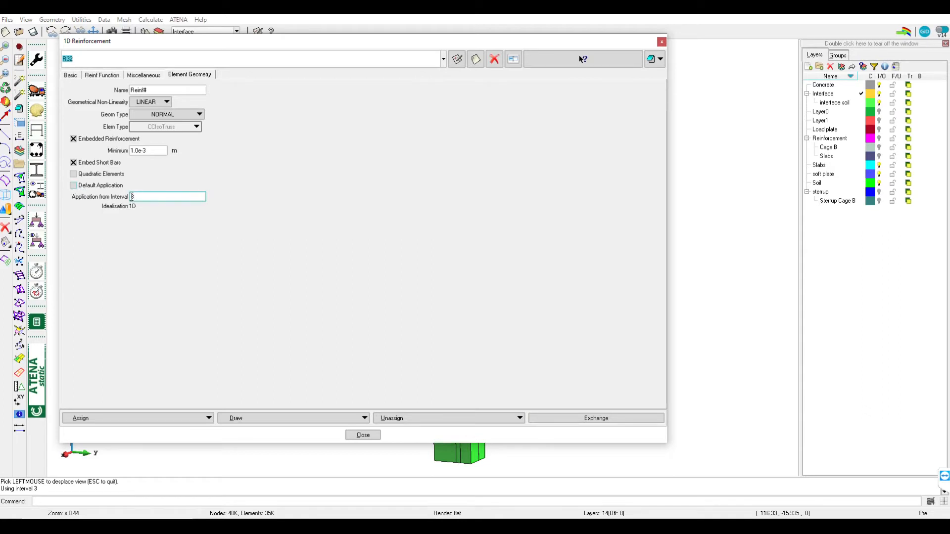
click(134, 198)
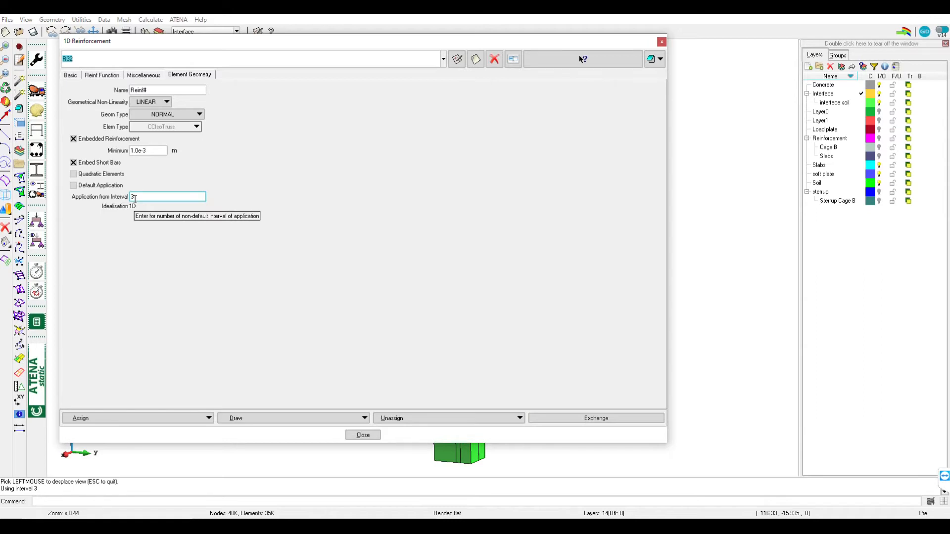
Switch to interval 6 and review its drawn conditions and its material activity table
click(38, 273)
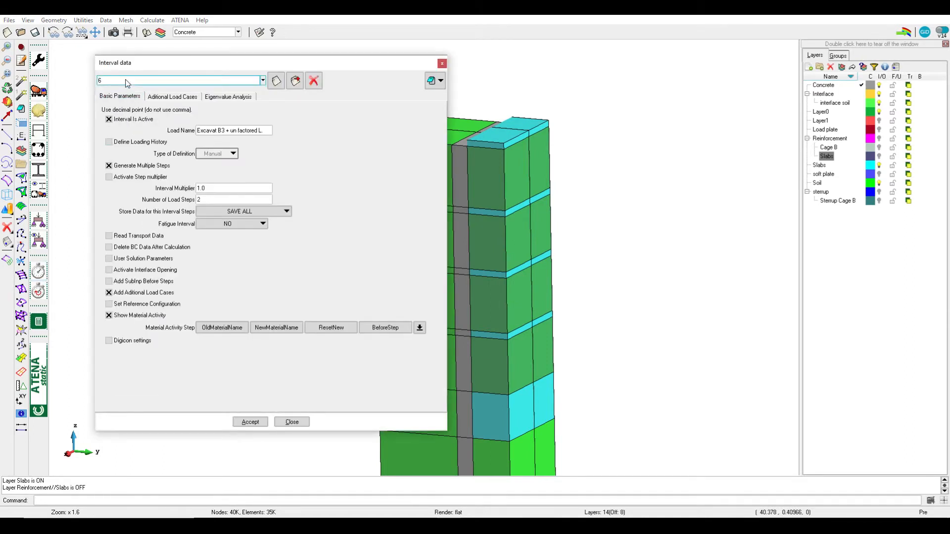
click(127, 82)
click(119, 93)
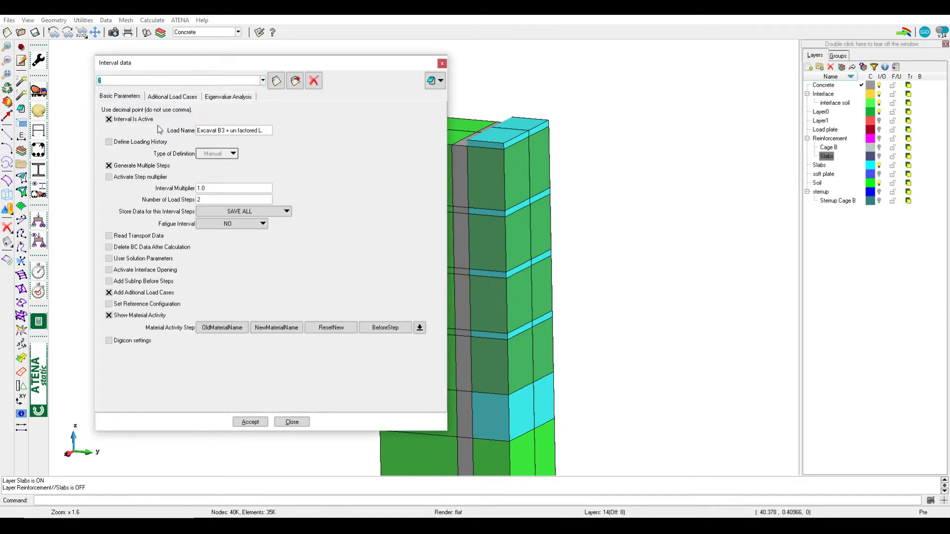
click(253, 424)
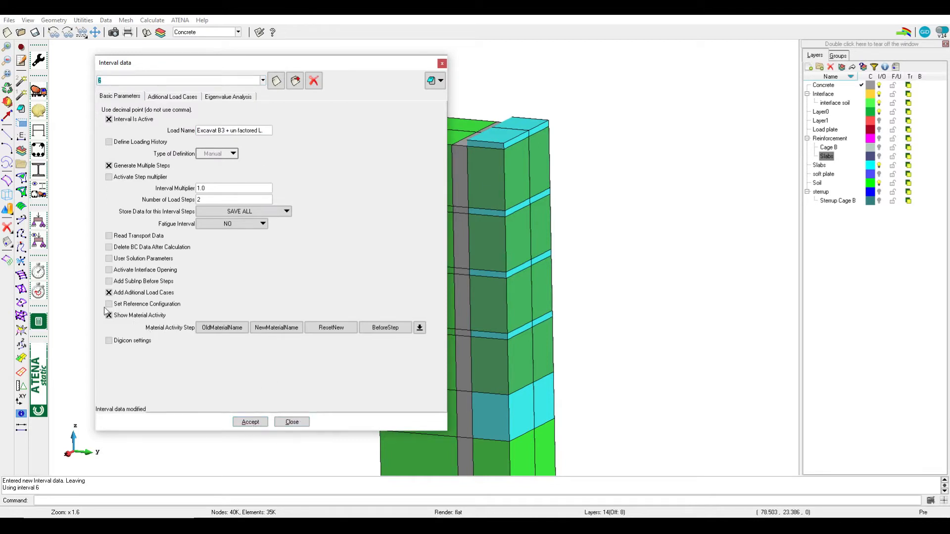
click(39, 244)
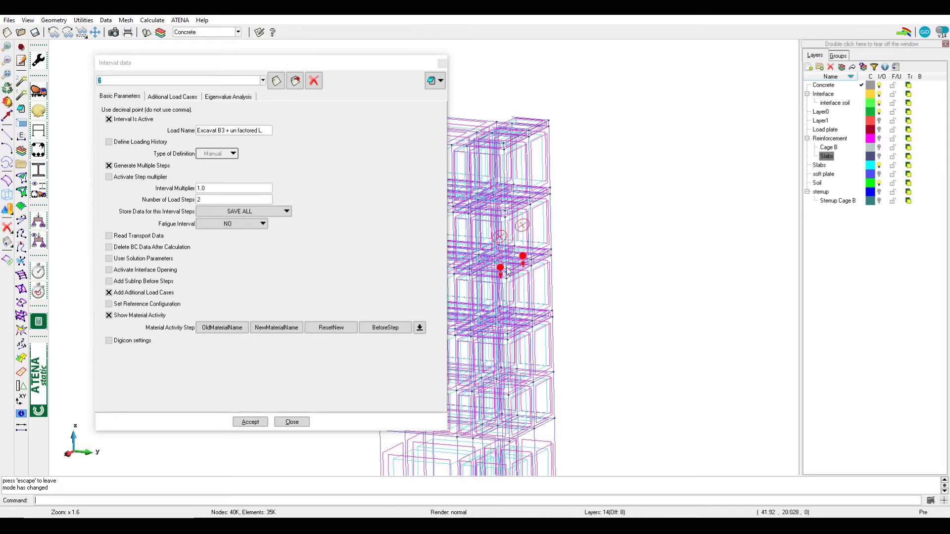
click(420, 327)
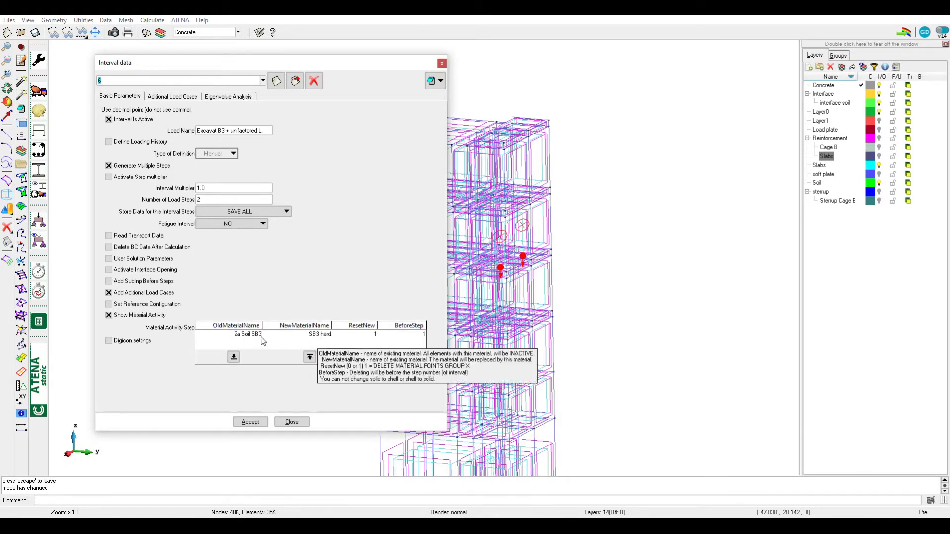
Hide the Concrete, Soil, interface soil, Interface and Layer0 layers to isolate the slabs
click(879, 87)
click(879, 183)
click(879, 103)
click(879, 94)
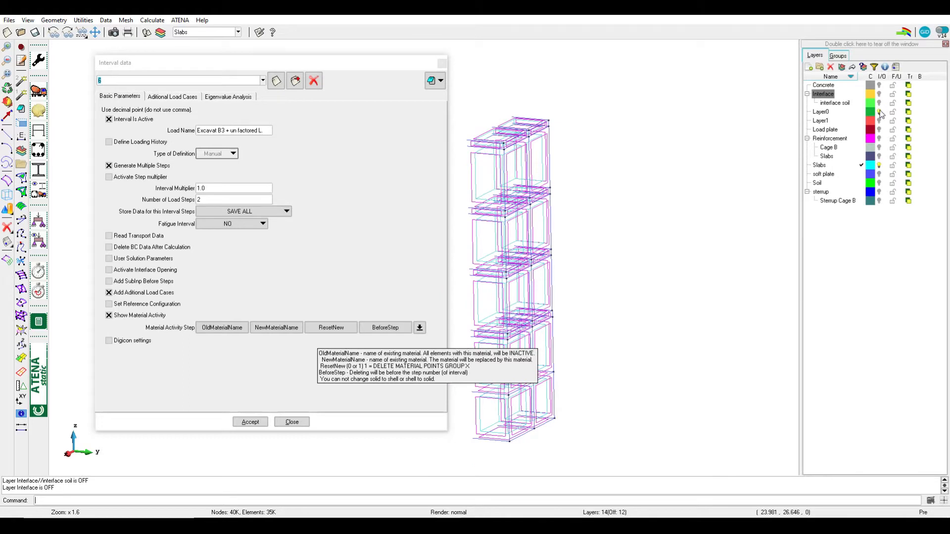
click(879, 112)
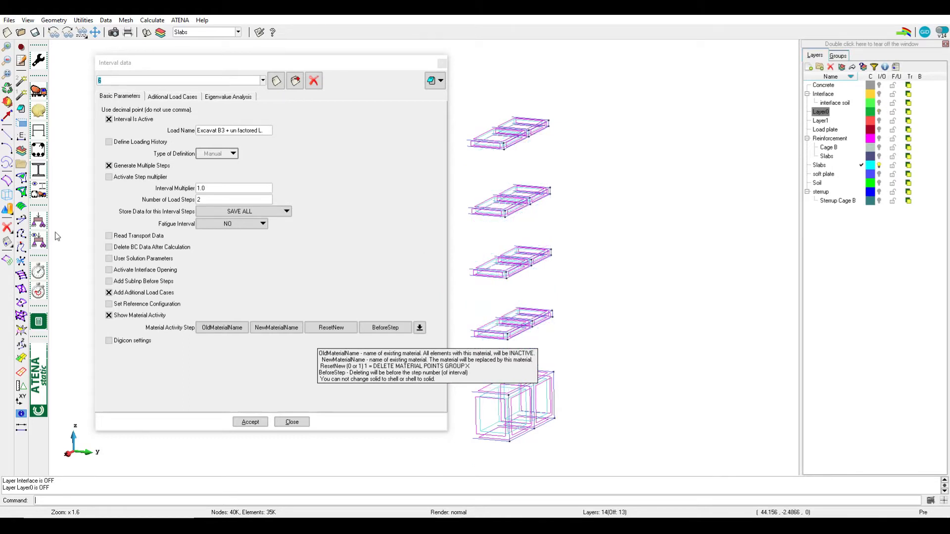
Draw the materials of the slabs by colour and compare them with the material replacement defined for interval 6
click(40, 193)
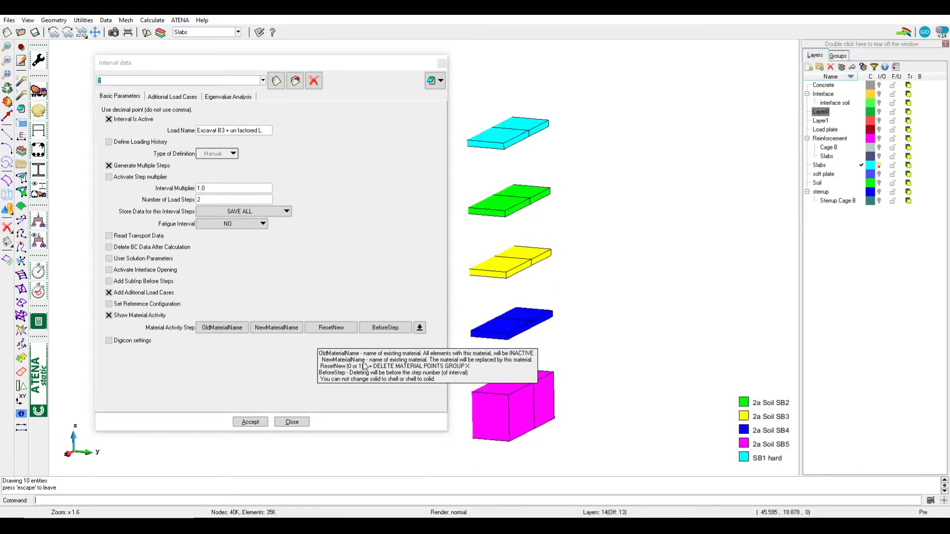
click(419, 327)
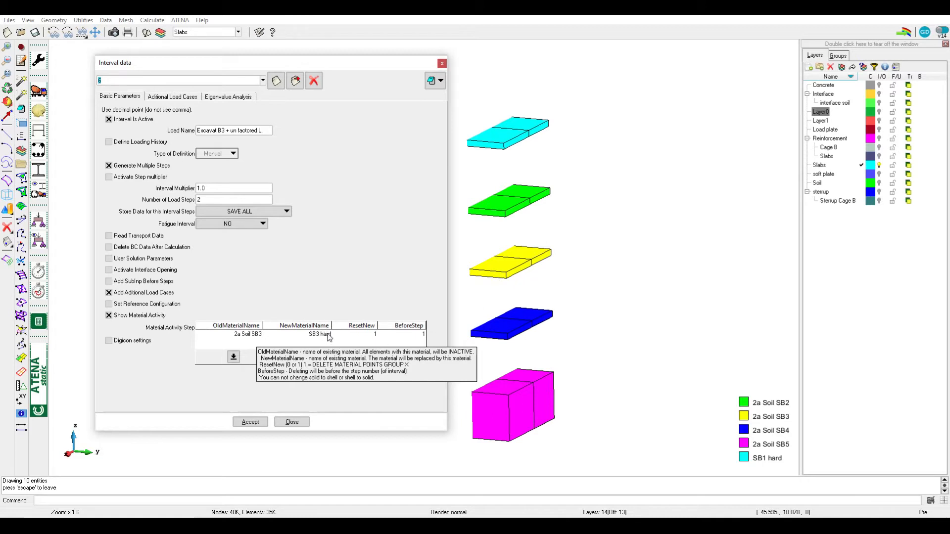
click(285, 423)
Switch to interval 7, the water pressure B3 interval, accept it and close the interval data
click(132, 82)
click(117, 96)
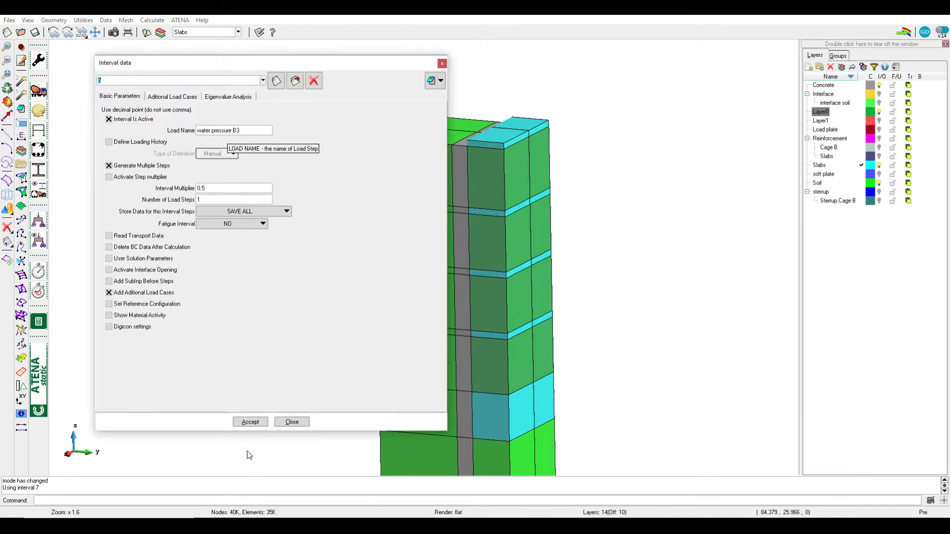
click(251, 422)
click(292, 422)
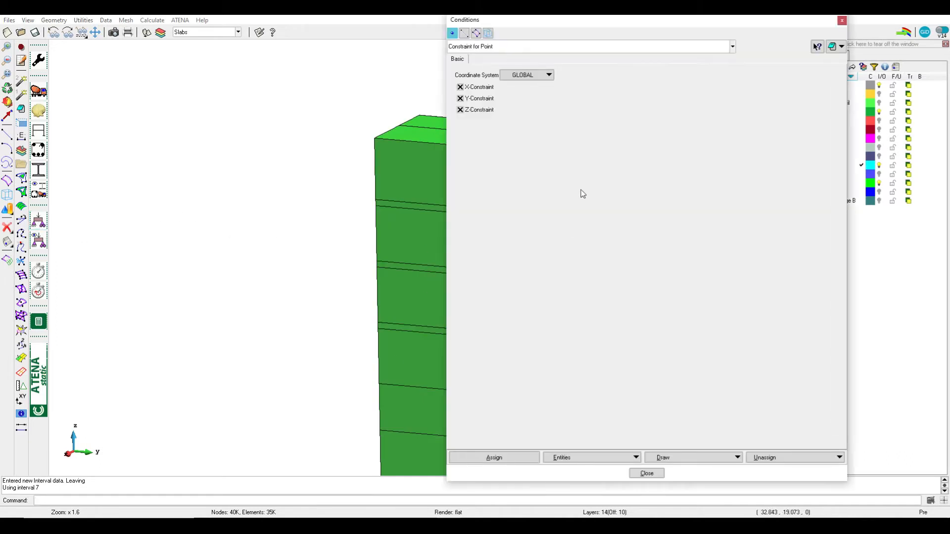
Draw the Load Force for Surface condition of interval 7 by colours and end the drawing
click(476, 34)
click(551, 46)
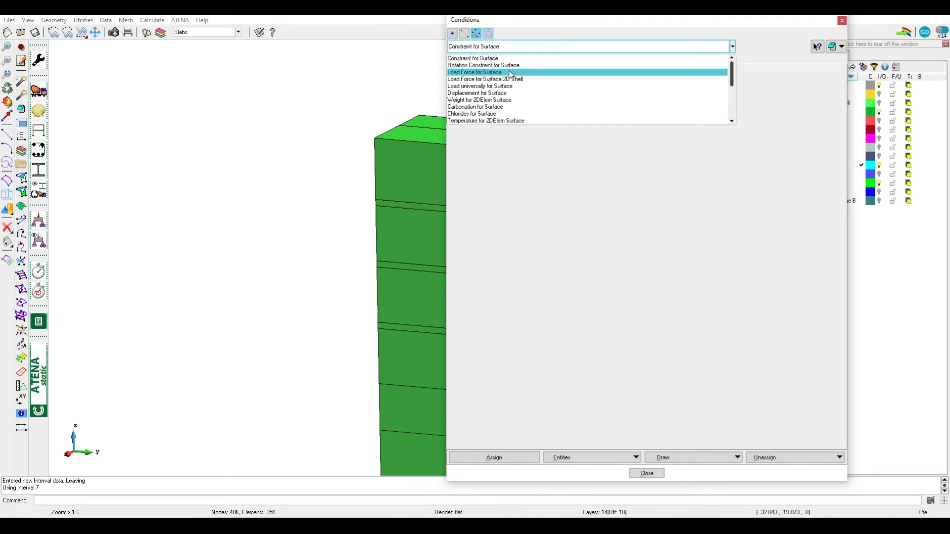
click(509, 74)
click(691, 462)
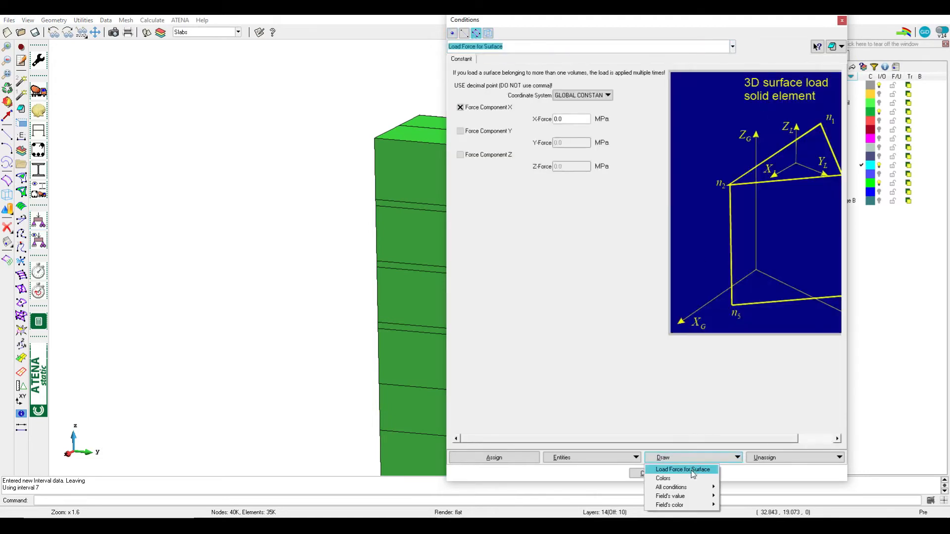
click(660, 480)
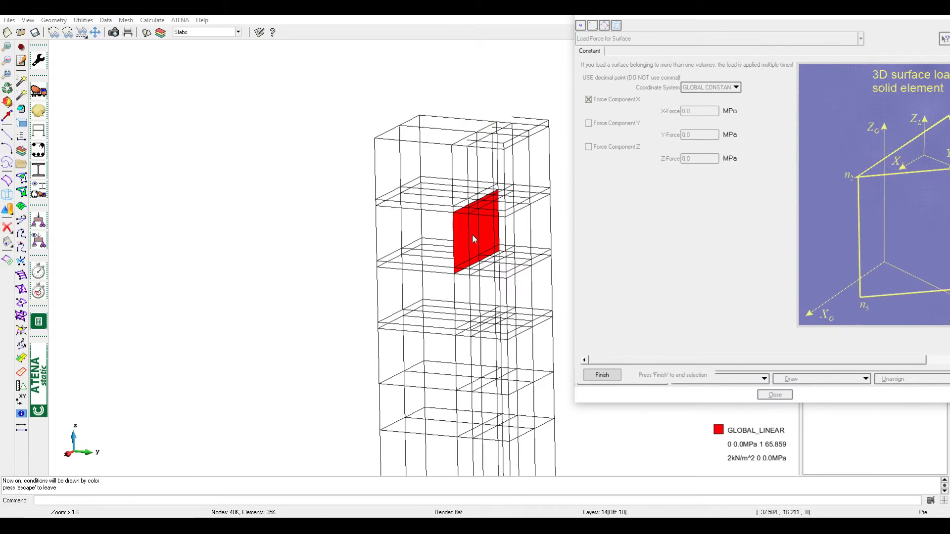
click(616, 378)
List the surface load entities, transfer the values of surface 473 into the condition and open its linear generation data
click(721, 378)
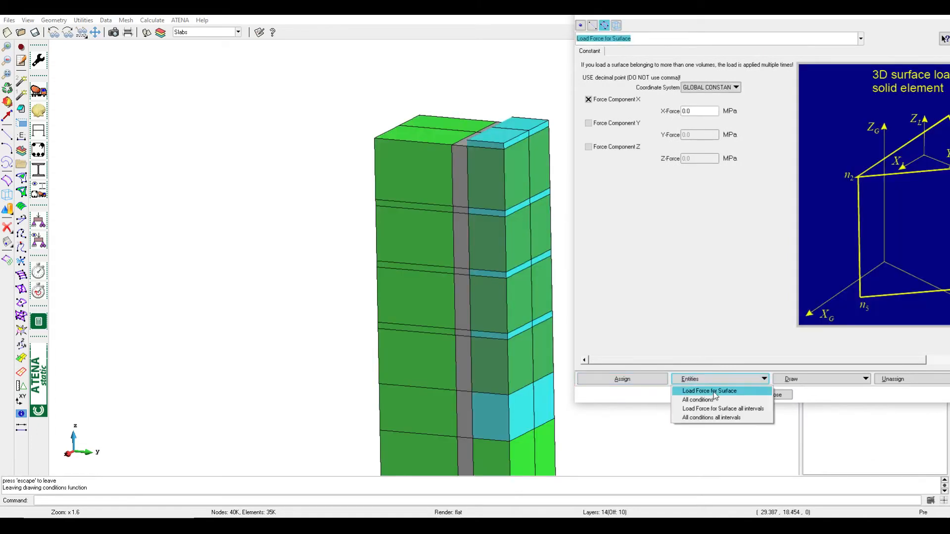
click(712, 389)
click(282, 106)
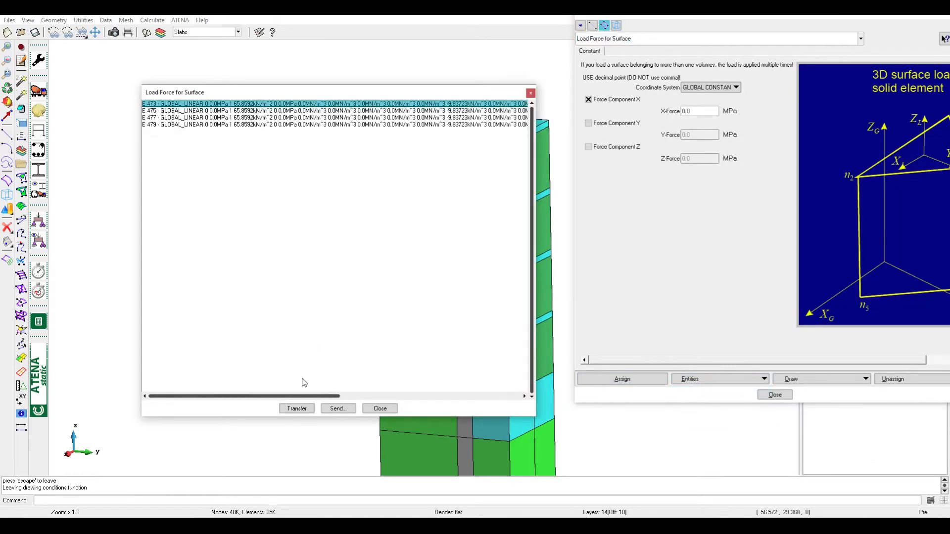
click(310, 413)
click(380, 409)
click(748, 52)
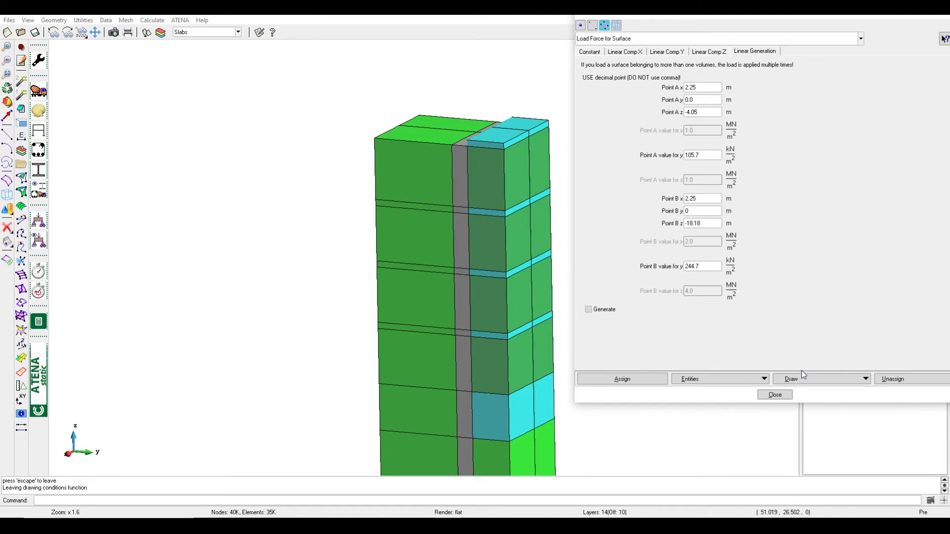
Close the surface load condition and review the interval data of interval 8, Excavat B4, and interval 9, water pressure B4
click(775, 395)
click(38, 271)
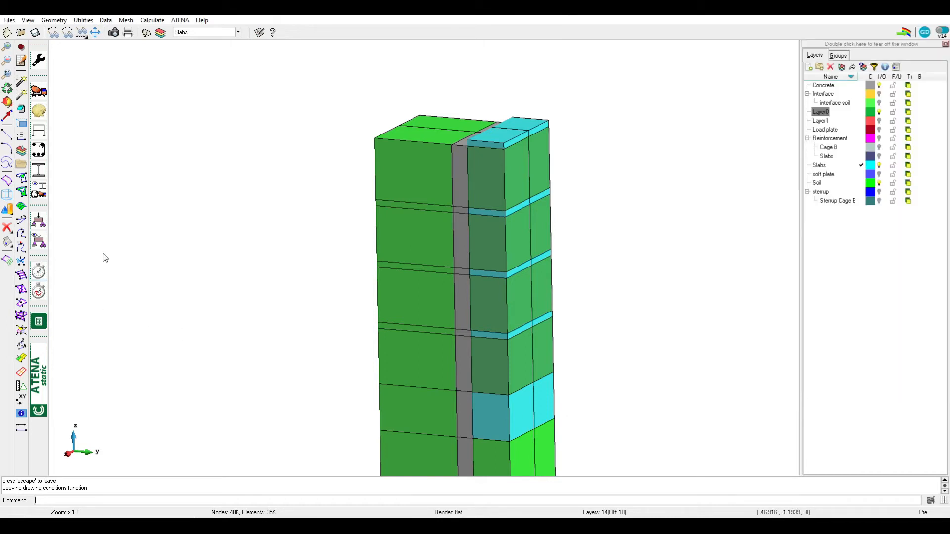
click(105, 80)
click(108, 98)
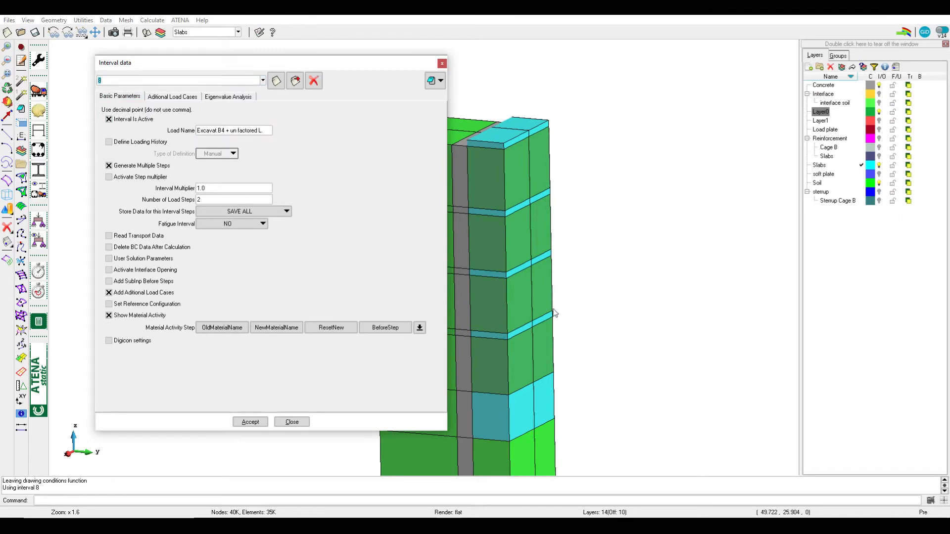
click(133, 82)
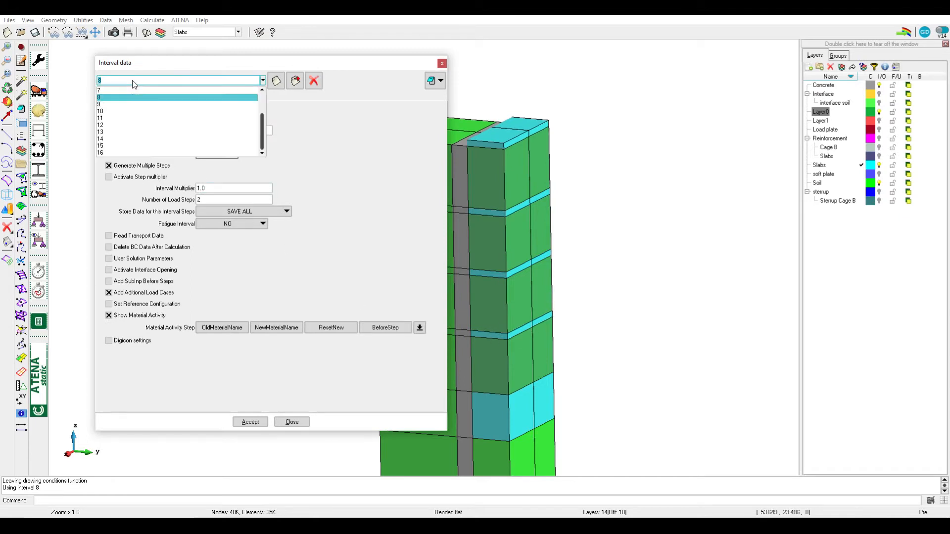
click(123, 104)
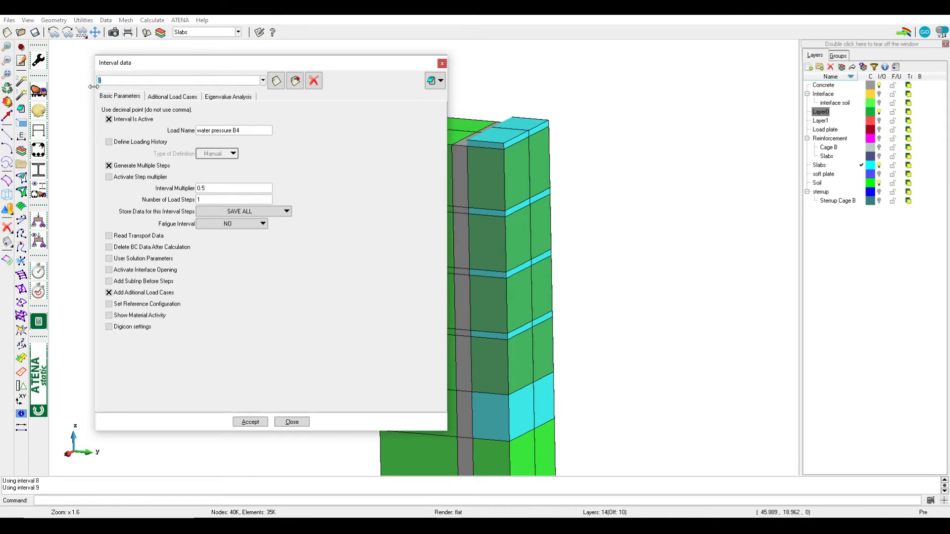
Review interval 10, Excavat B5, and interval 11, water pressure B5 + uplift, and close the interval data
click(127, 81)
click(119, 113)
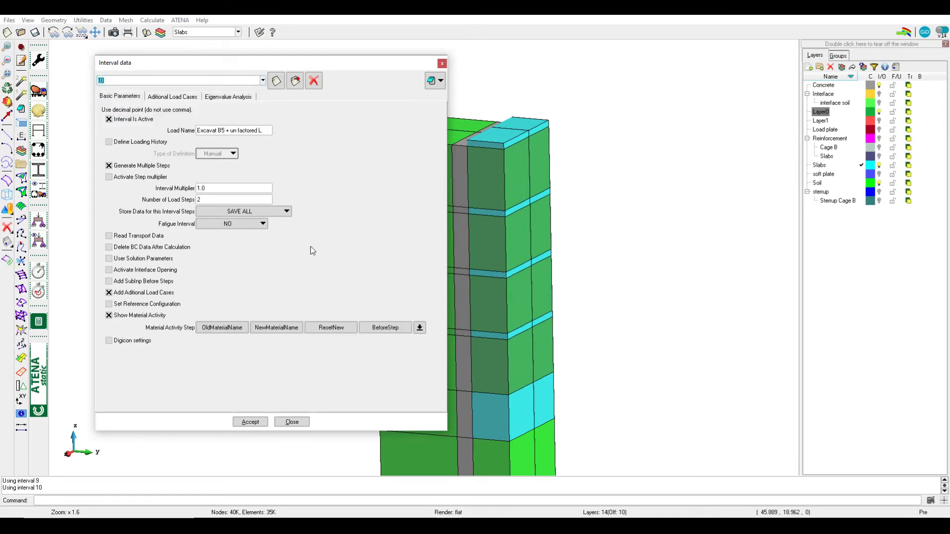
drag(252, 63, 200, 63)
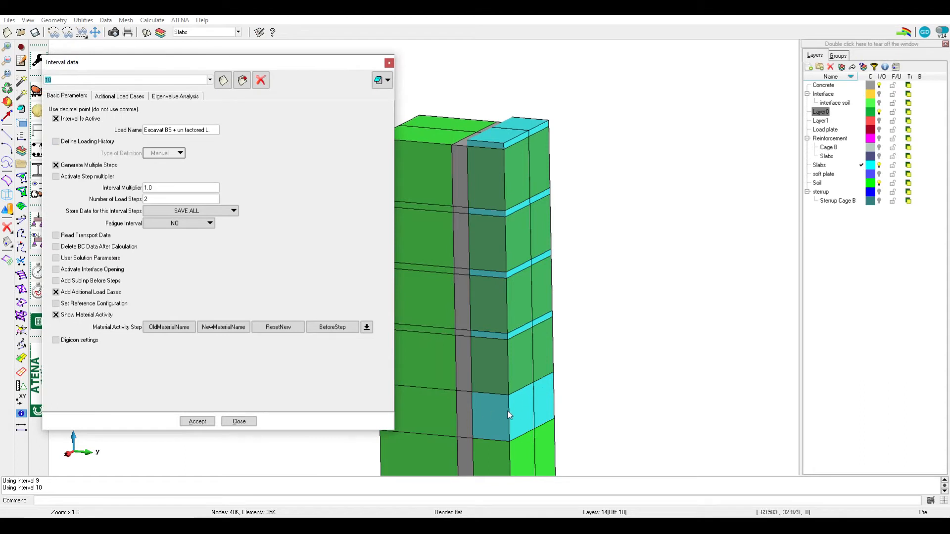
click(74, 82)
click(66, 114)
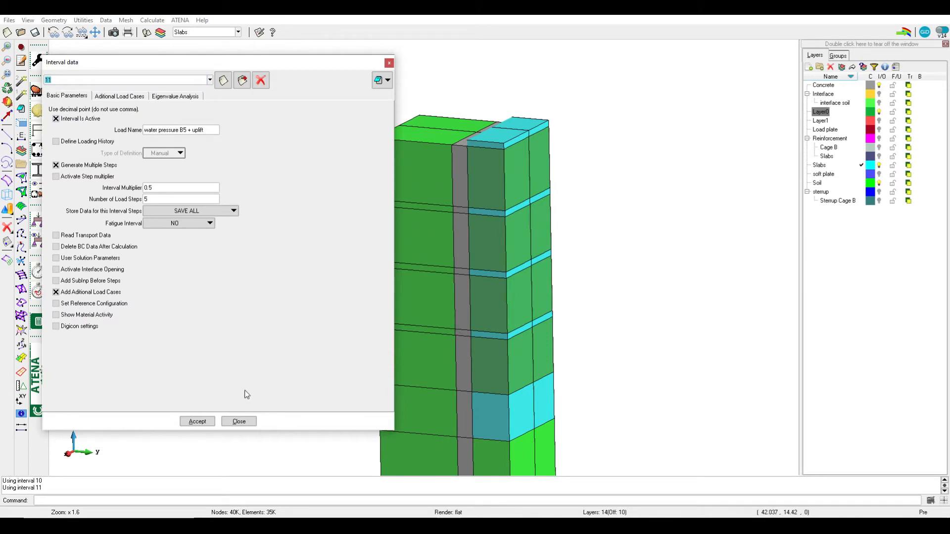
click(239, 421)
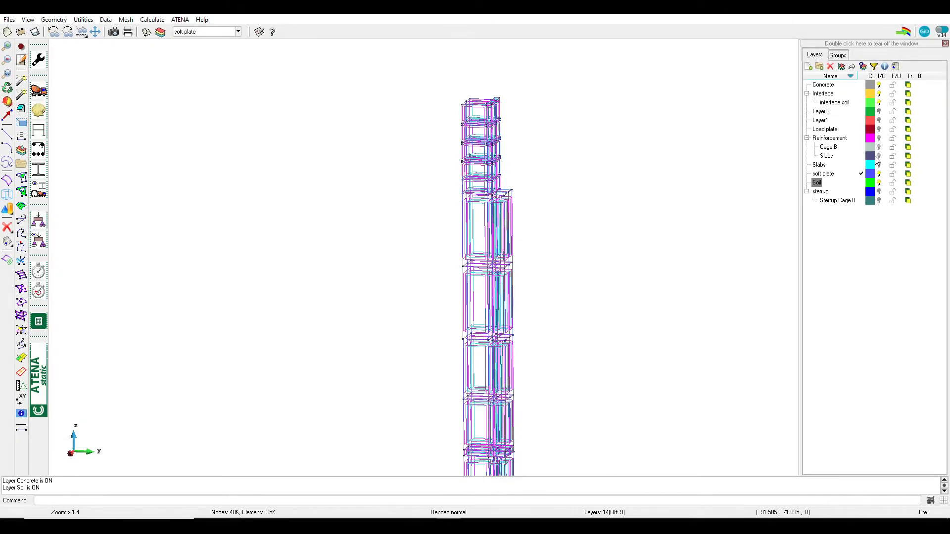
Show the Slabs and Layer0 layers in flat render and switch the Interface layer off and on to compare the model
click(879, 164)
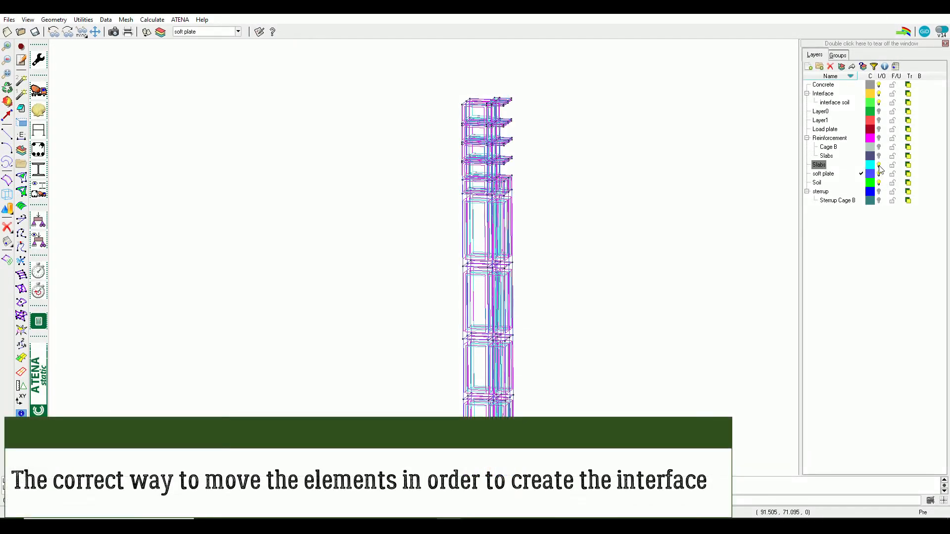
click(880, 112)
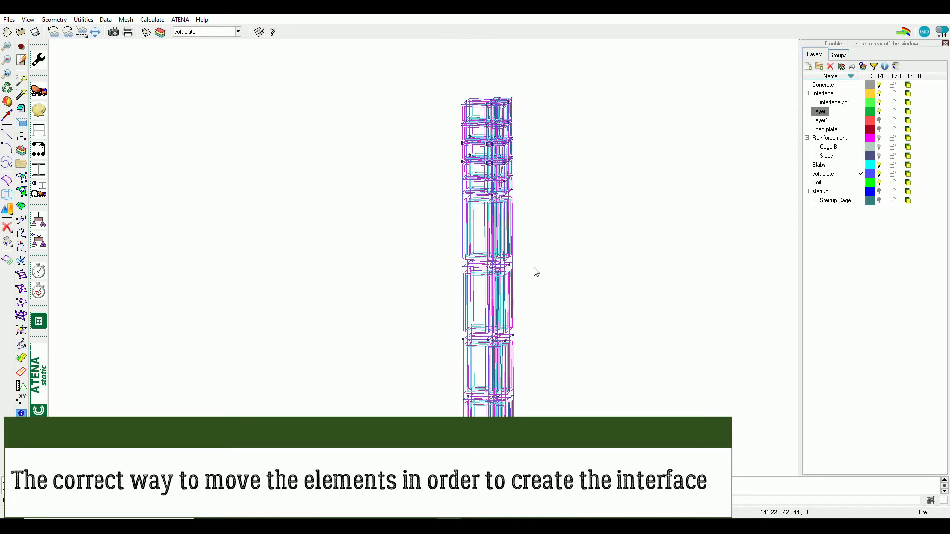
scroll(479, 125, up, 3)
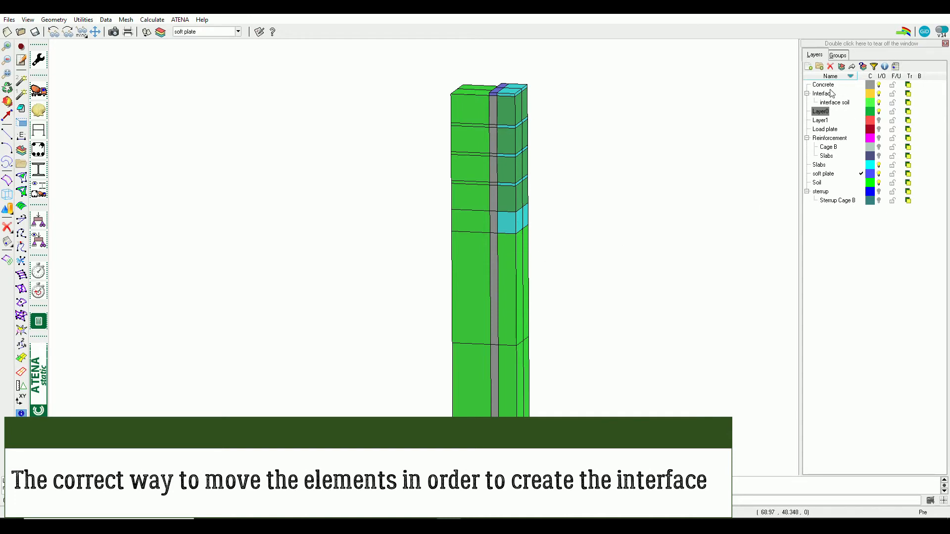
click(879, 93)
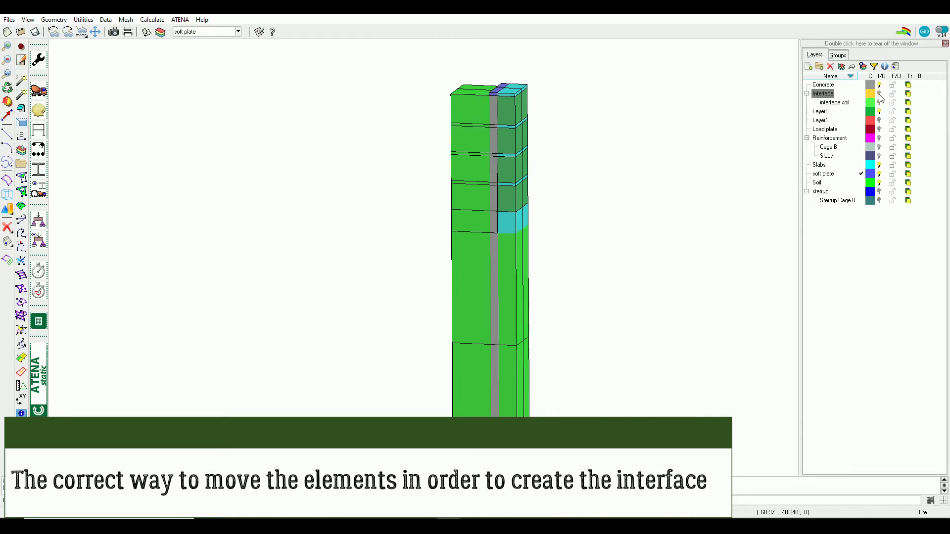
click(880, 93)
Hide the Concrete, Soil, Slabs, Layer0 and soft plate layers and examine the isolated interface geometry
click(879, 85)
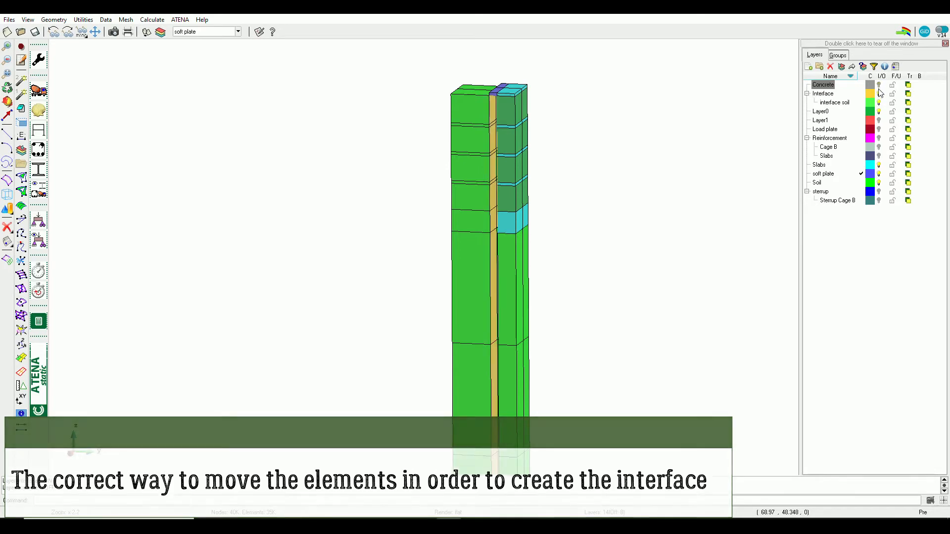
click(880, 183)
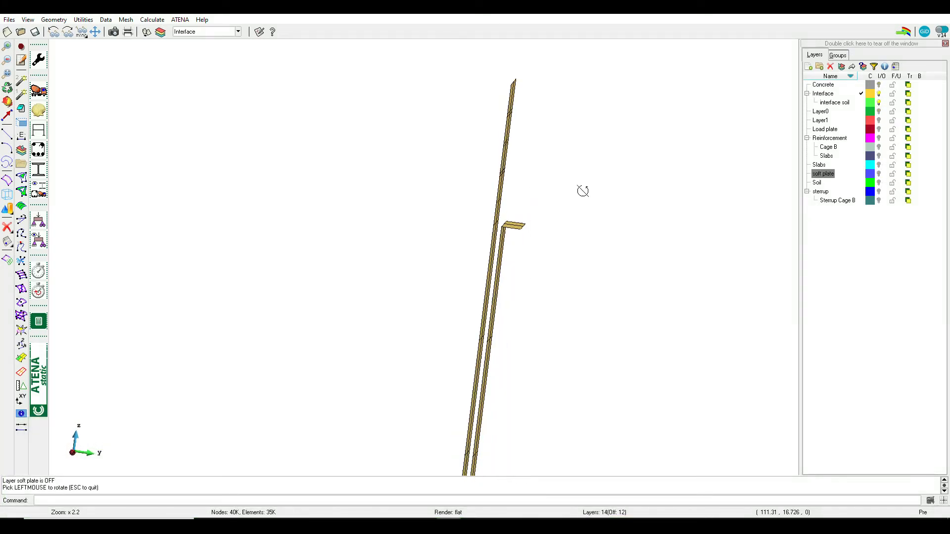
drag(584, 191, 514, 262)
scroll(513, 261, down, 9)
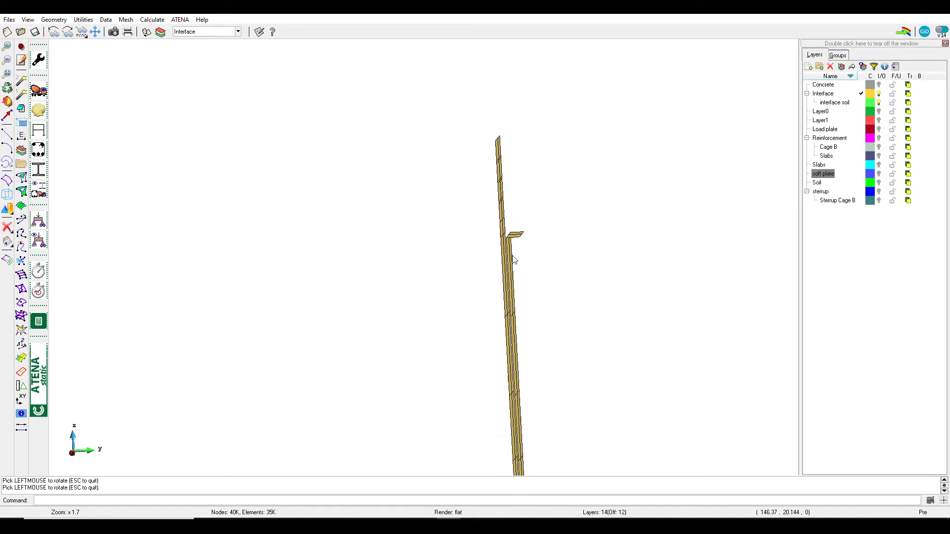
shift+right_drag(511, 301, 516, 259)
shift+drag(449, 313, 411, 313)
Draw the materials of the isolated interface by colours and examine how they are distributed along its height
click(39, 182)
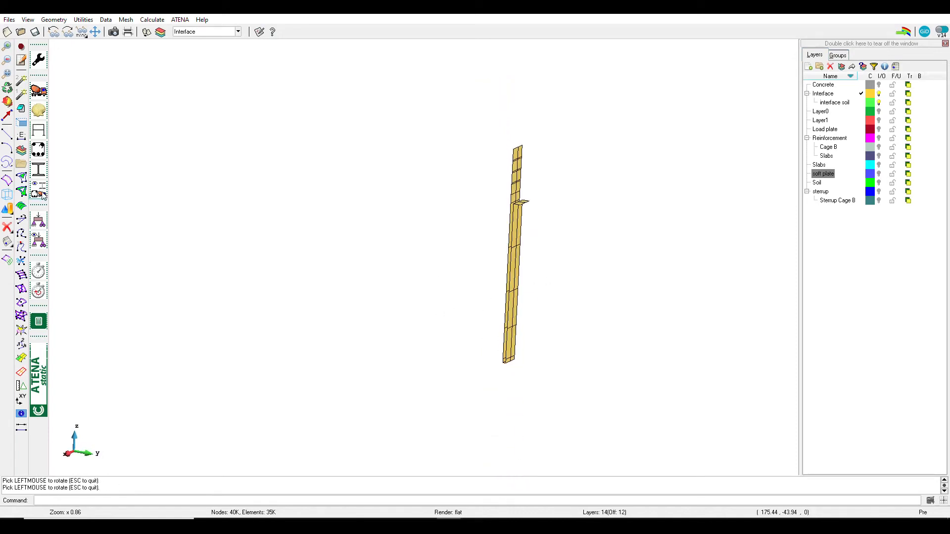
mouse_move(489, 196)
shift+mouse_down()
mouse_move(449, 190)
mouse_move(604, 261)
mouse_move(722, 412)
shift+mouse_up()
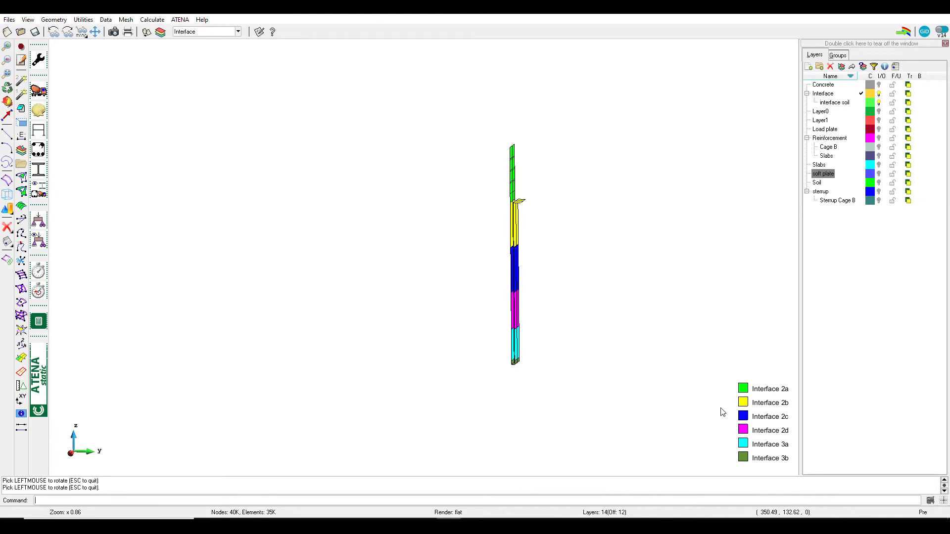
shift+drag(527, 248, 520, 246)
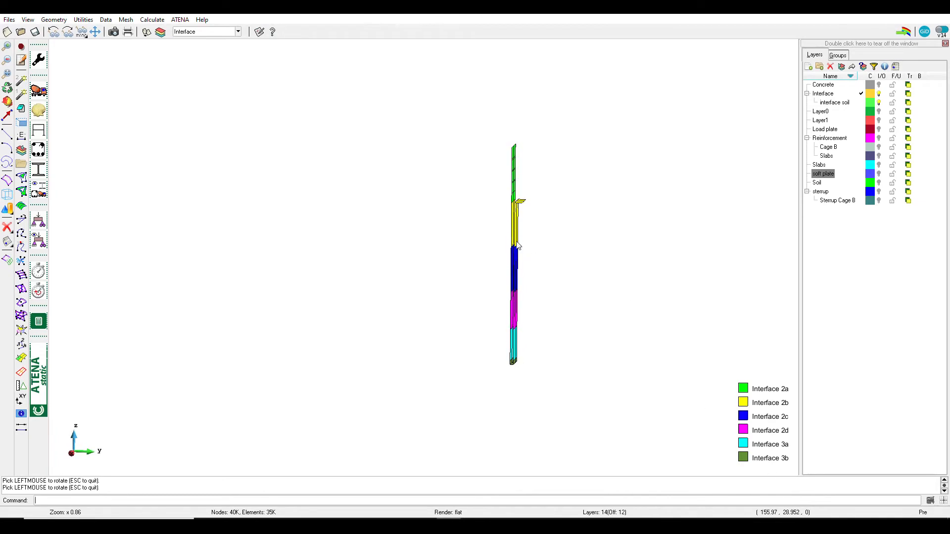
scroll(525, 197, up, 4)
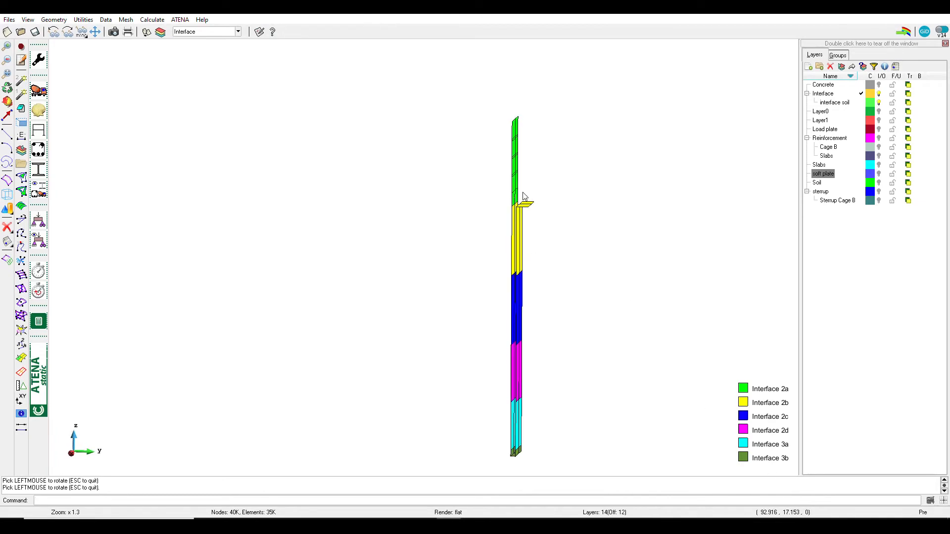
End the material drawing, show the Concrete layer and examine how the pile fits against the interface from several sides
click(879, 86)
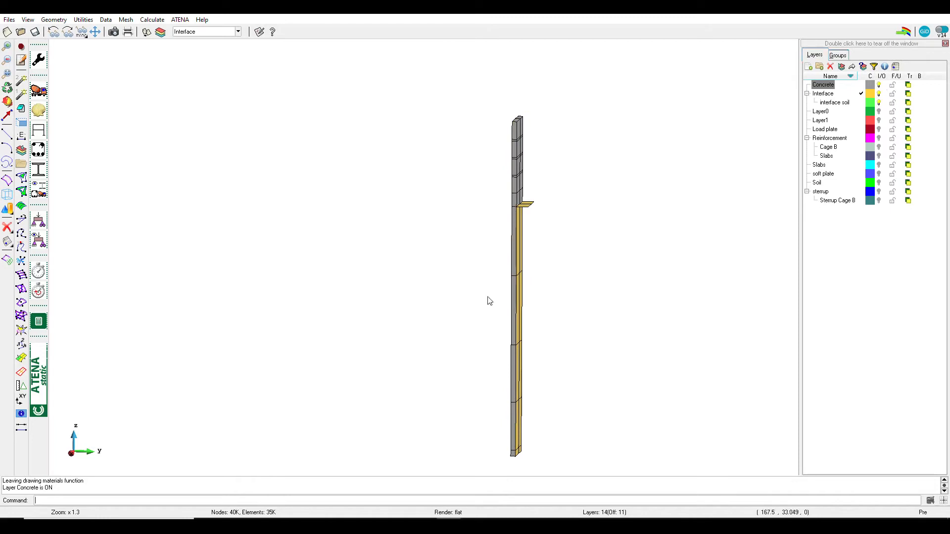
scroll(413, 288, up, 4)
shift+drag(484, 337, 648, 155)
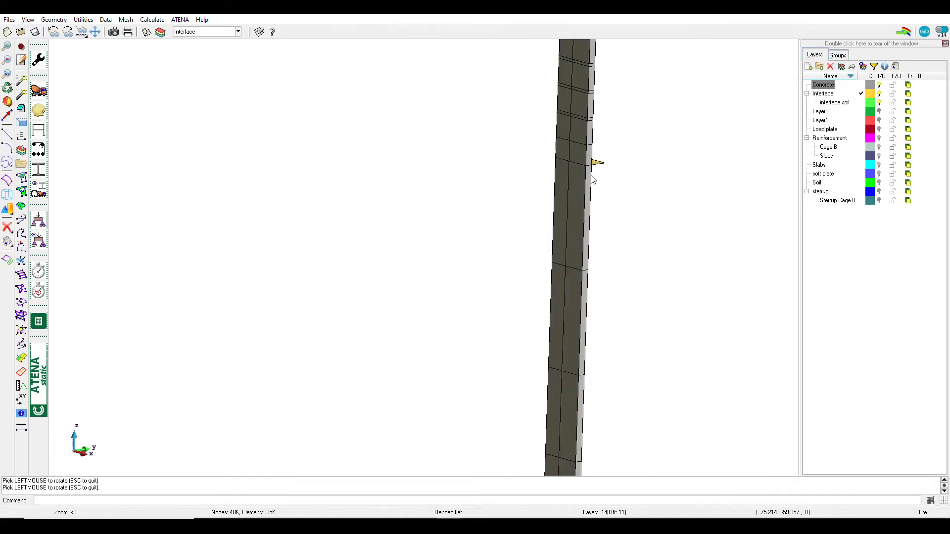
scroll(593, 180, up, 3)
shift+right_drag(564, 236, 544, 353)
mouse_move(581, 299)
shift+mouse_down()
mouse_move(677, 294)
mouse_move(595, 244)
mouse_move(470, 257)
mouse_move(576, 243)
mouse_move(483, 252)
mouse_move(403, 290)
mouse_move(454, 248)
mouse_move(458, 266)
shift+mouse_up()
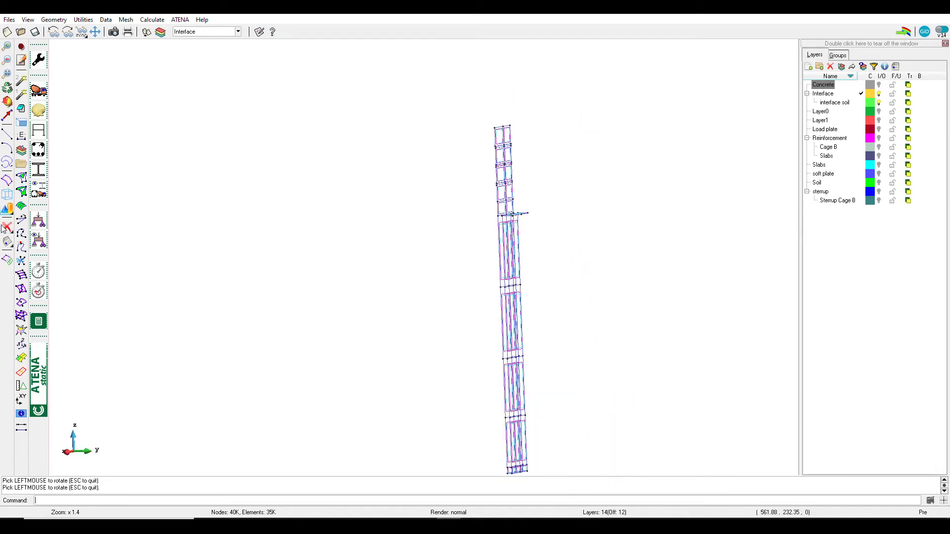
Delete all volumes of the isolated interface layers, keeping only their surfaces, lines and points
mouse_move(7, 228)
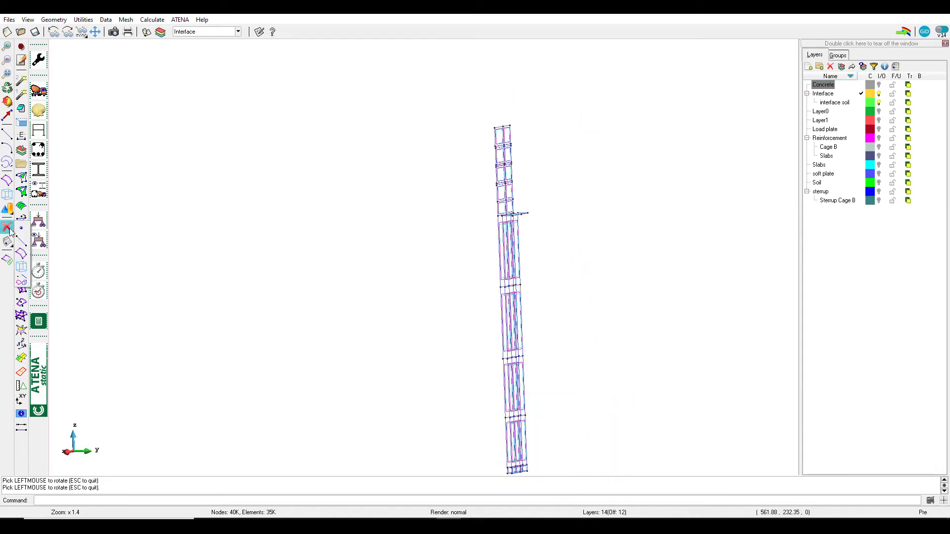
click(24, 268)
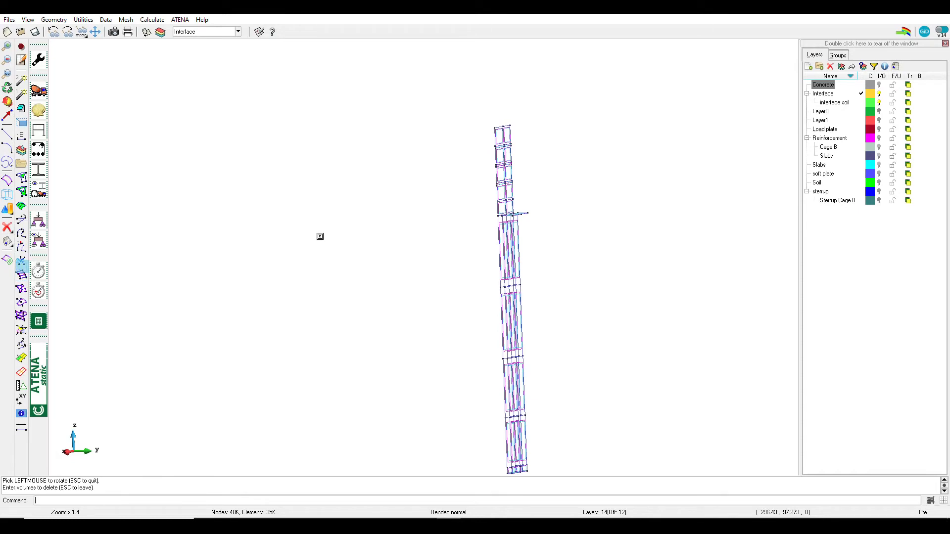
click(459, 135)
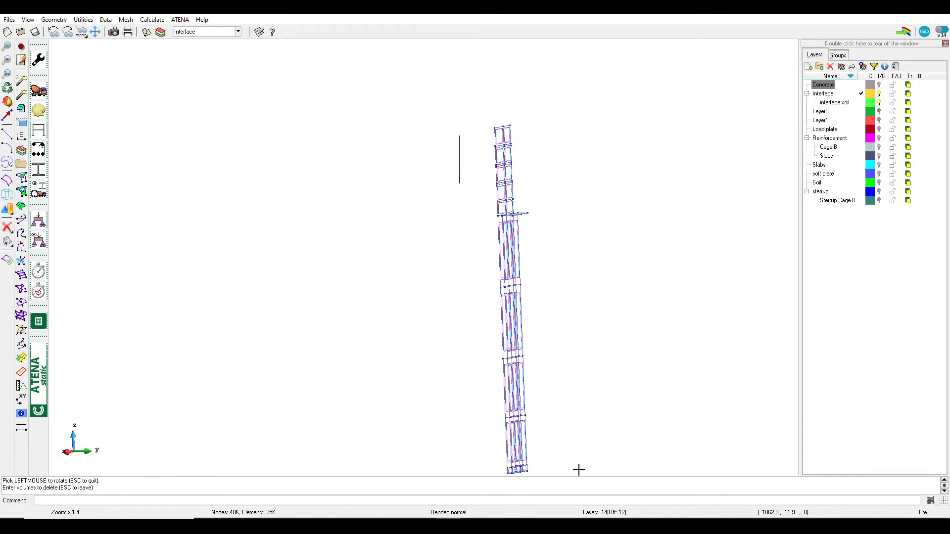
click(577, 469)
key(Escape)
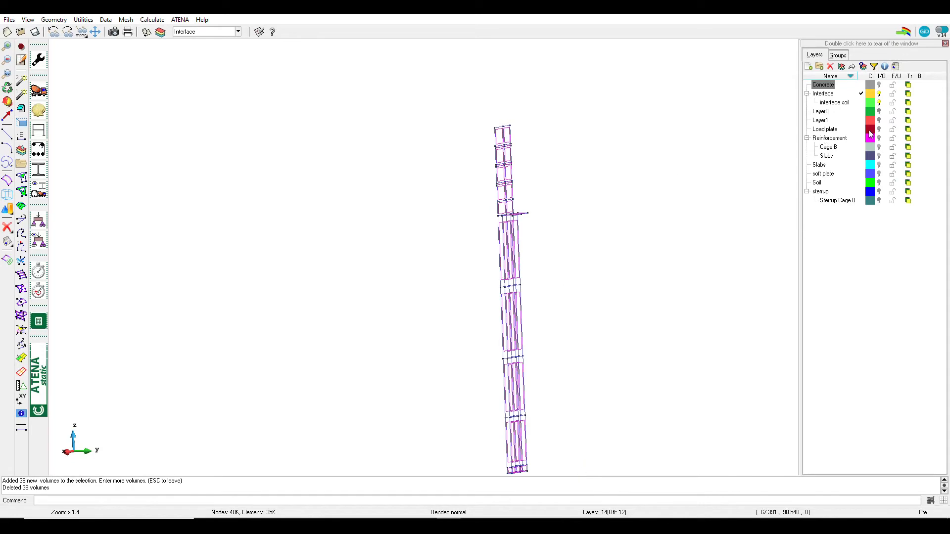
Turn on the Concrete, Slabs and Soil layers beside the interface layers
click(879, 85)
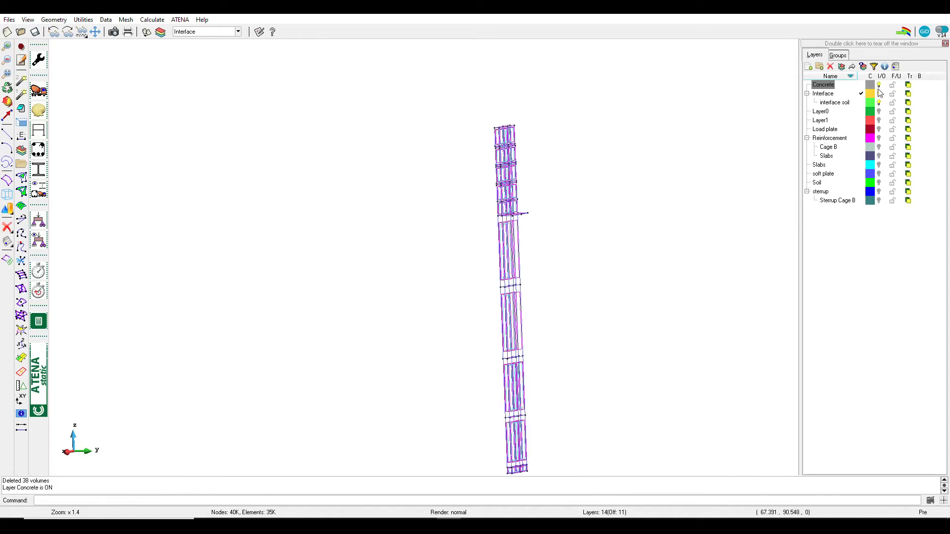
click(879, 165)
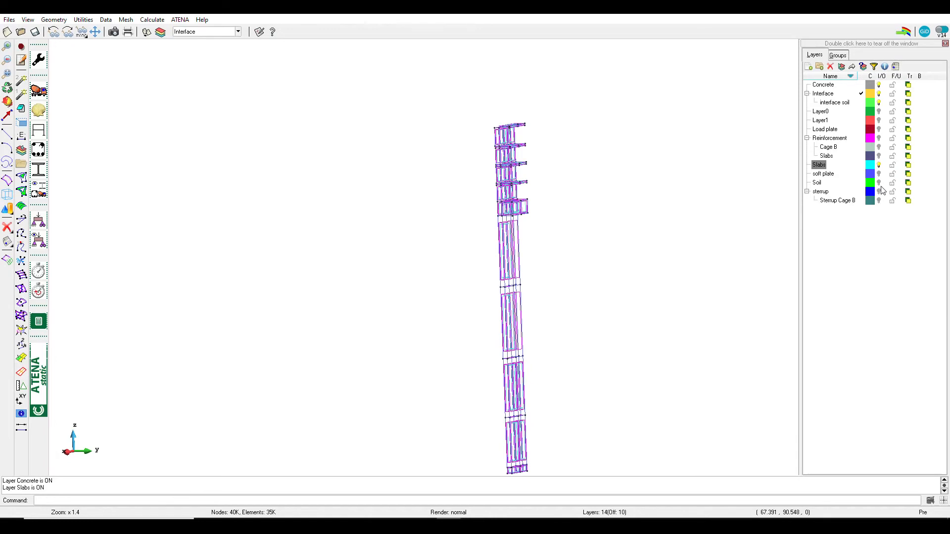
click(879, 183)
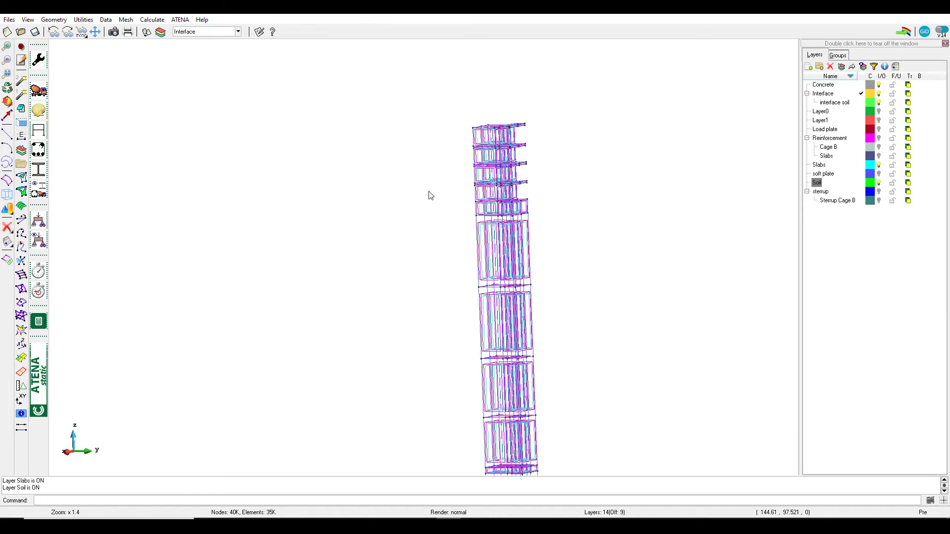
Collapse the surfaces of the displayed concrete, slab, soil and interface geometry above the column's lowest block
click(53, 21)
mouse_move(72, 62)
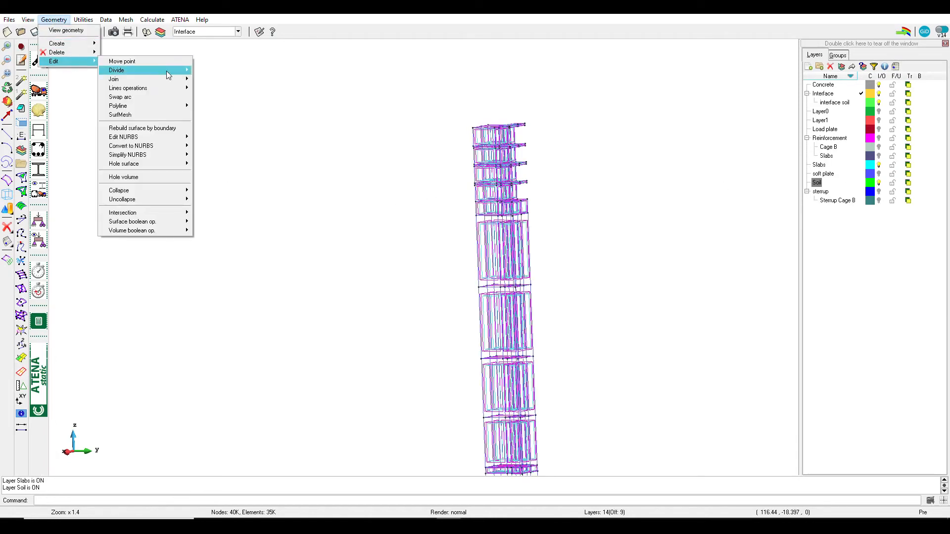
mouse_move(168, 191)
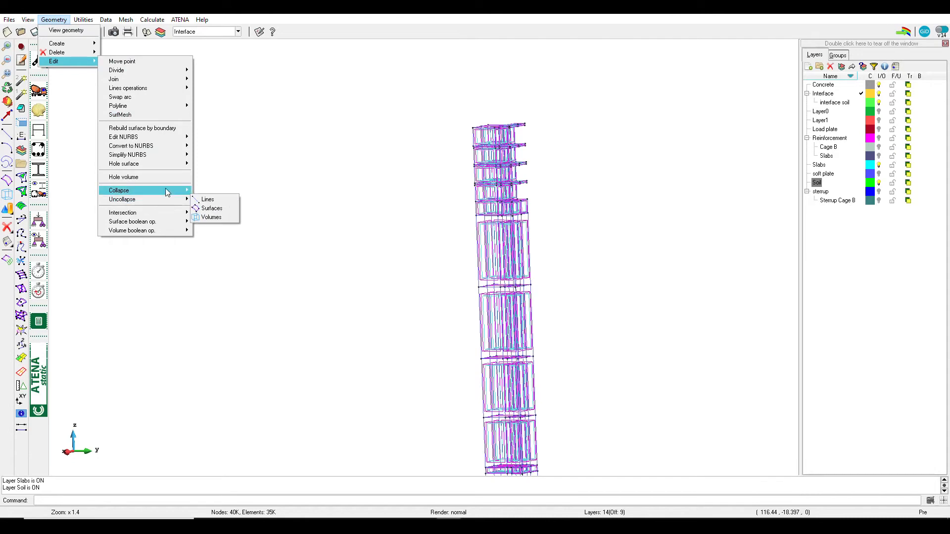
click(221, 223)
click(437, 121)
click(564, 363)
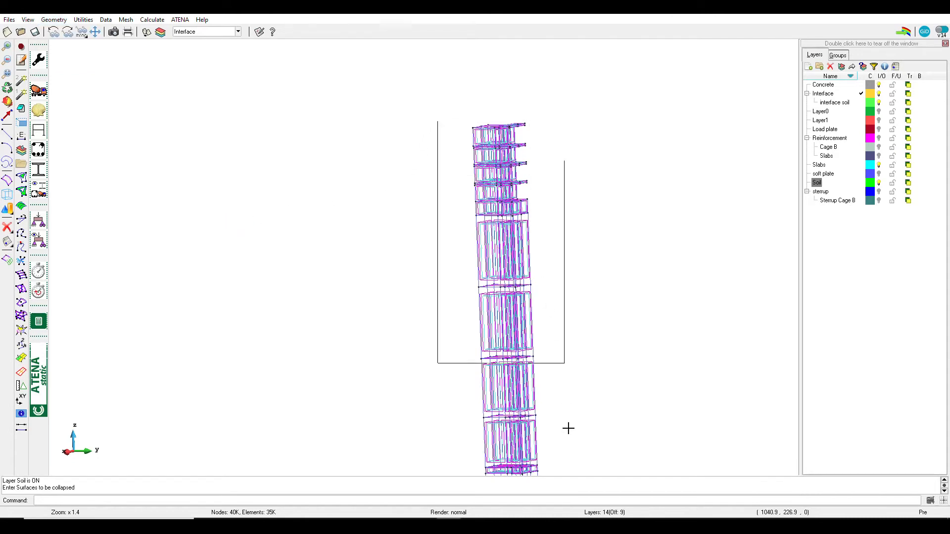
click(576, 473)
scroll(588, 276, down, 5)
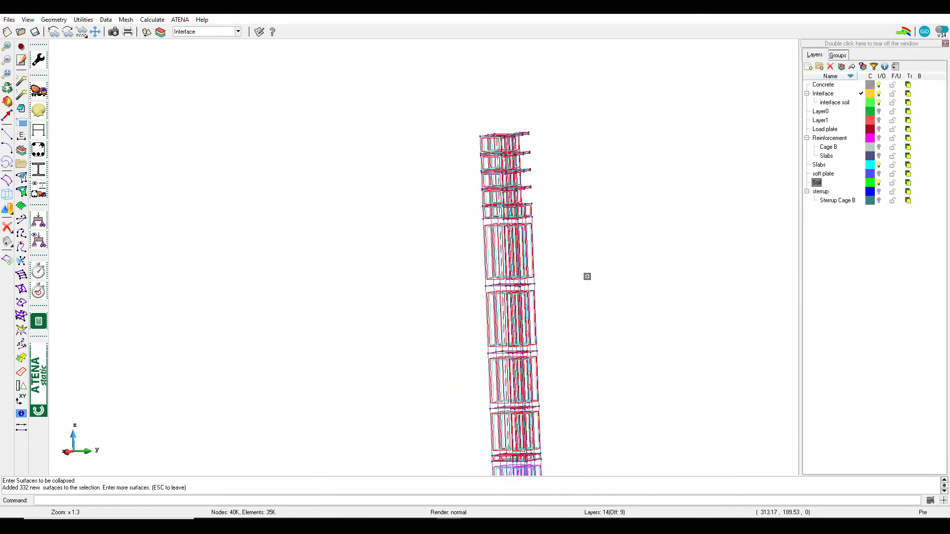
scroll(511, 395, up, 3)
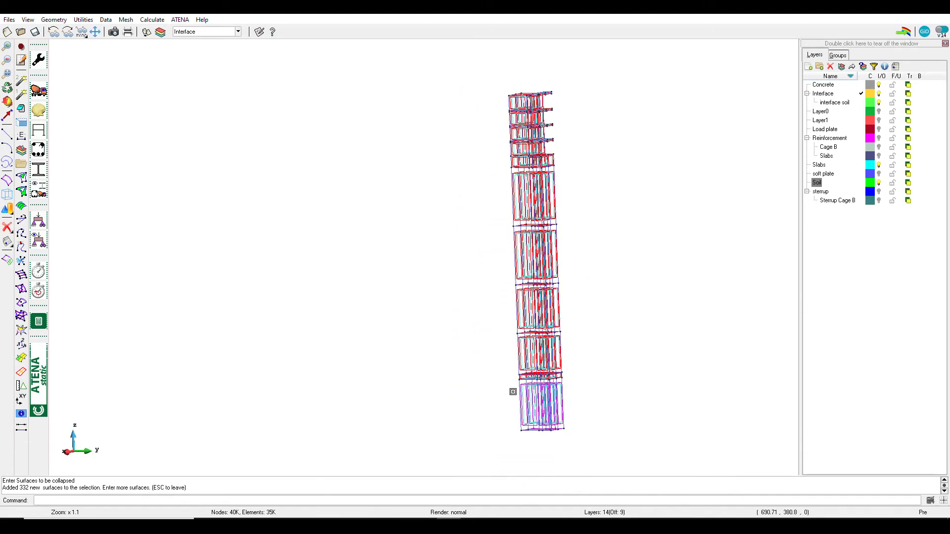
scroll(437, 320, down, 2)
key(Escape)
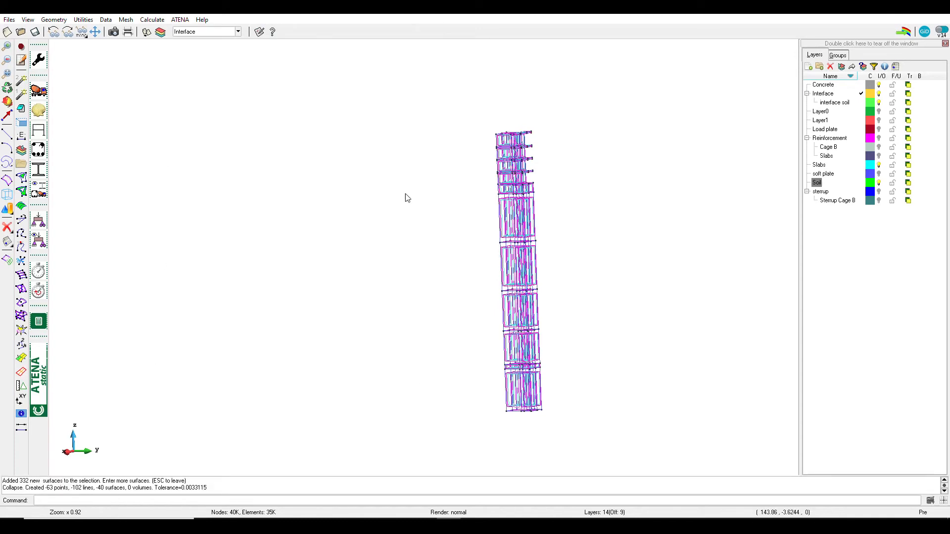
scroll(427, 178, down, 1)
scroll(445, 187, up, 1)
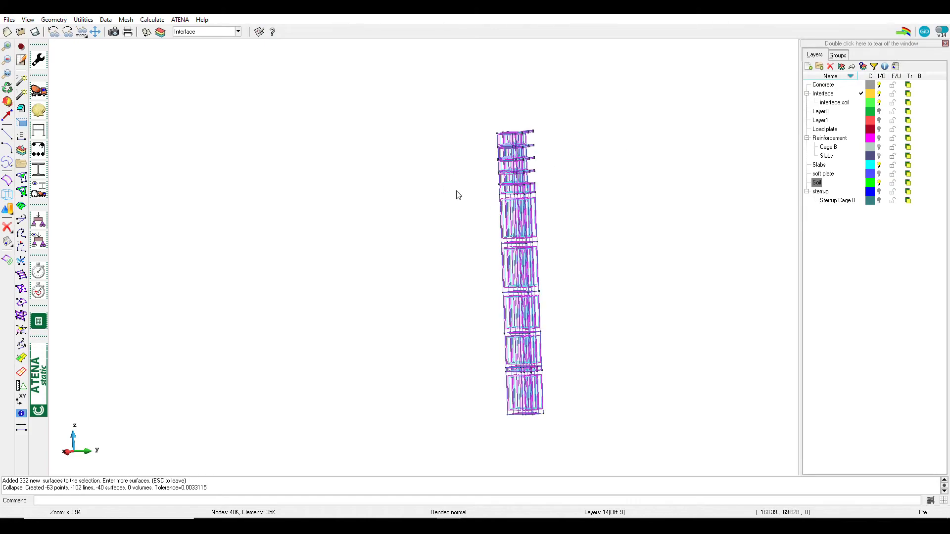
Inspect the upper blocks of the collapsed column from several angles in wireframe and flat shading
shift+right_drag(482, 203, 341, 203)
shift+drag(386, 210, 395, 186)
scroll(368, 141, up, 10)
shift+right_drag(448, 186, 562, 161)
shift+drag(511, 186, 504, 117)
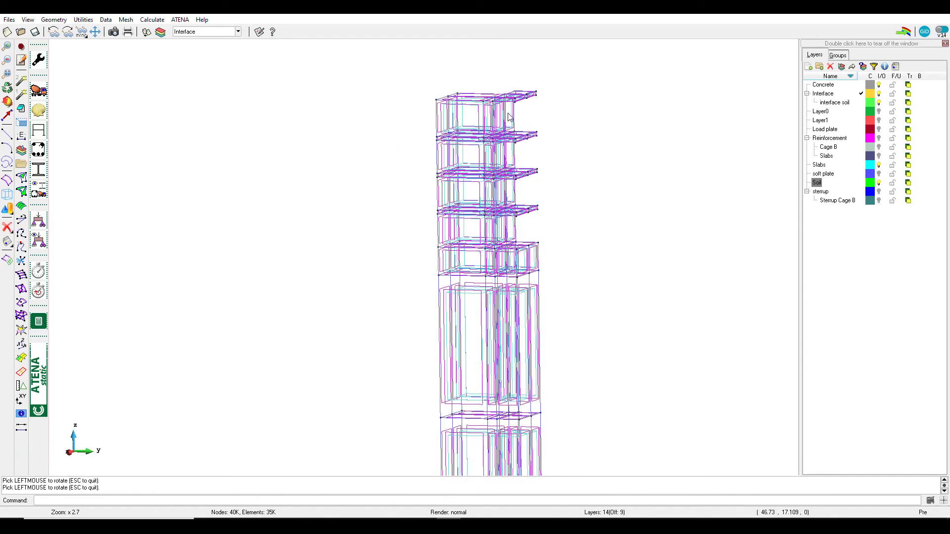
key(ctrl+f)
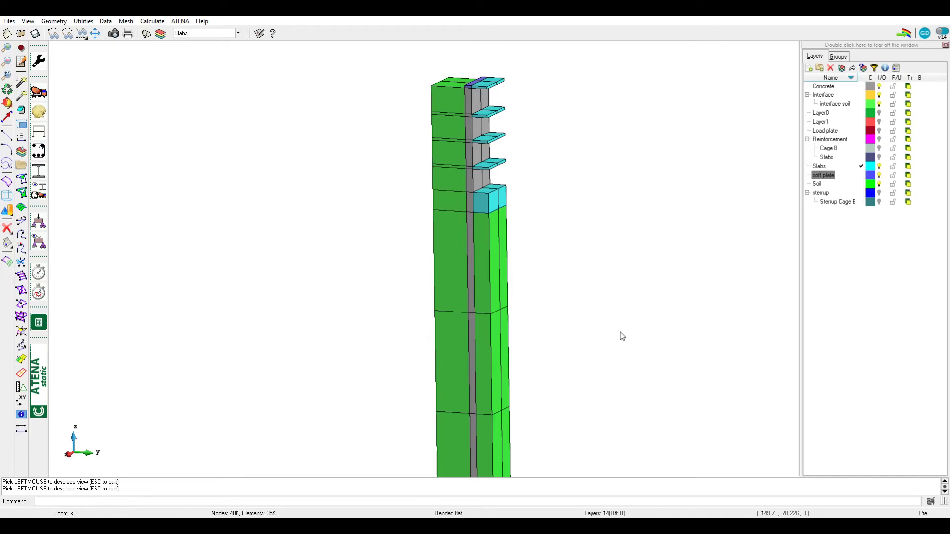
Set up a translation of volumes with a second point z of 1
key(ctrl+m)
click(736, 82)
click(727, 115)
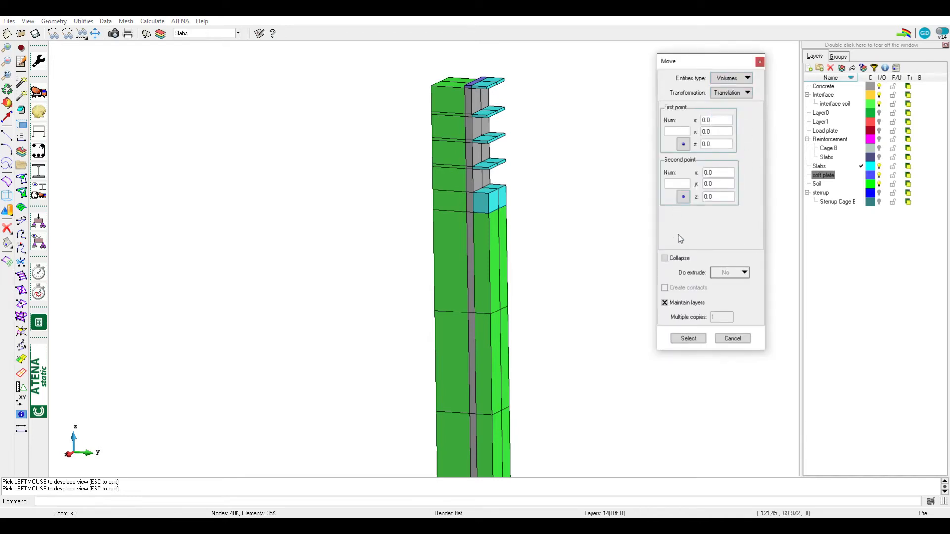
drag(715, 198, 658, 229)
Turn off the soft plate, Slabs and Soil layers, leaving only the concrete and interface layers shown
click(879, 175)
click(879, 166)
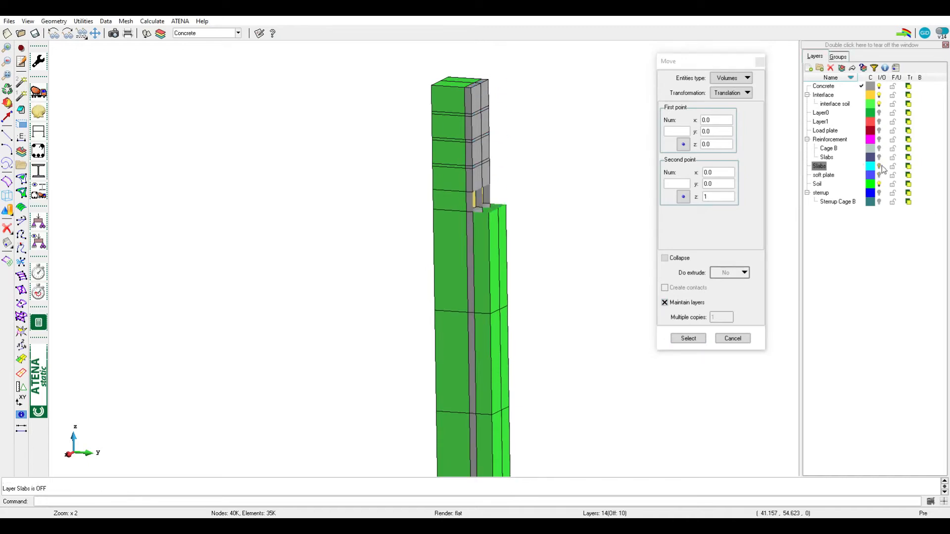
click(879, 113)
click(879, 113)
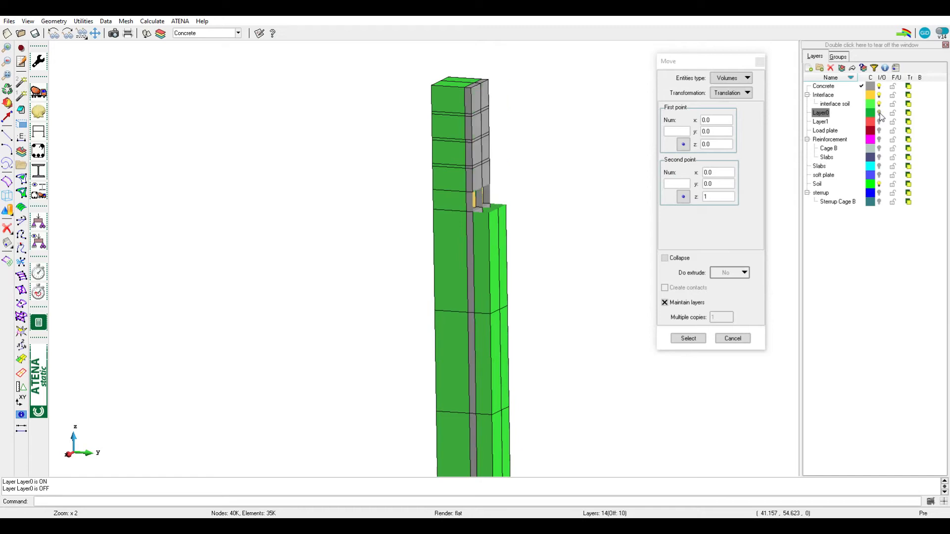
click(879, 184)
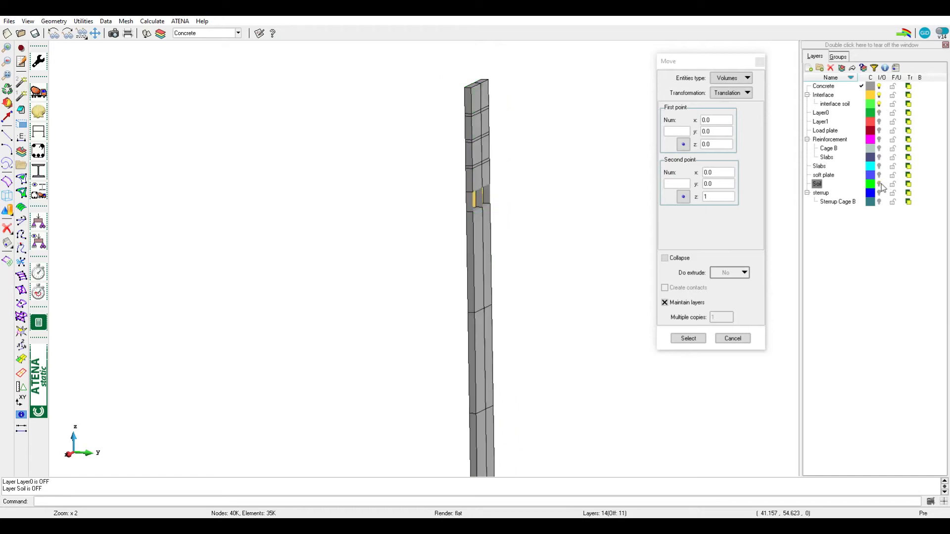
Apply the z translation of 1 to all displayed concrete volumes along the whole pile
click(688, 338)
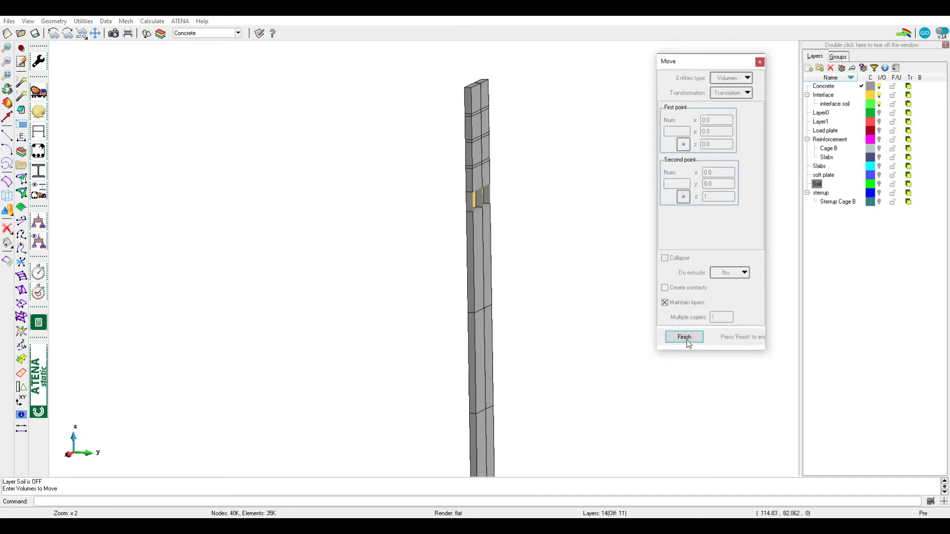
scroll(502, 229, down, 2)
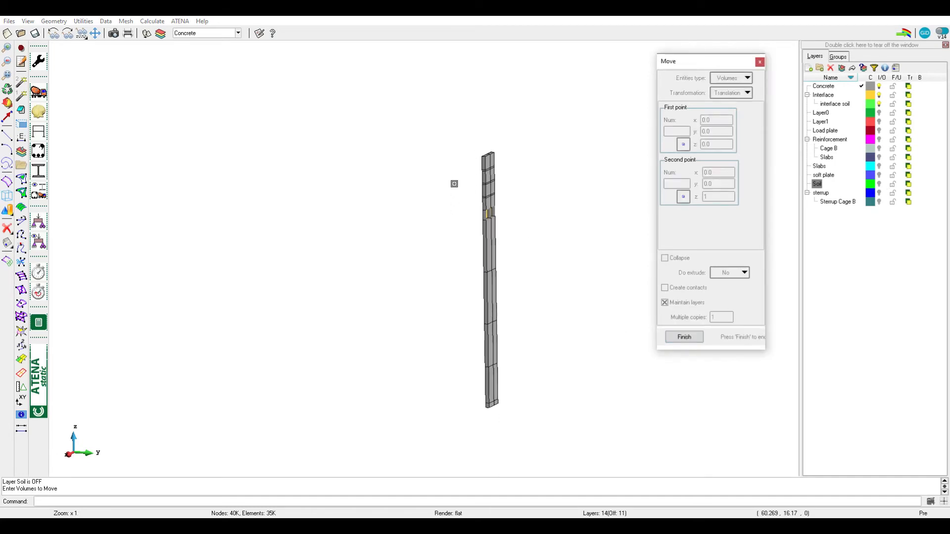
click(459, 144)
click(549, 438)
key(Escape)
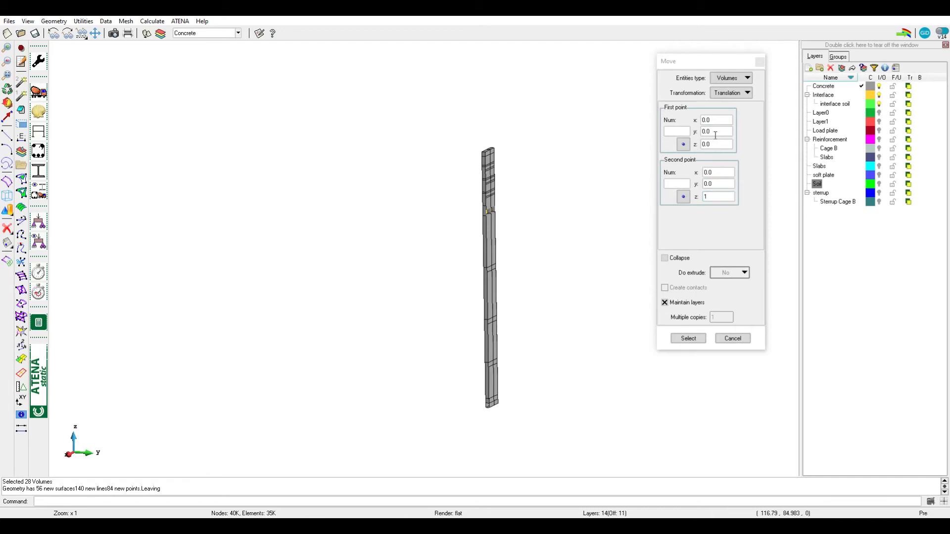
Move all the concrete volumes back by a z translation of -1
double_click(718, 198)
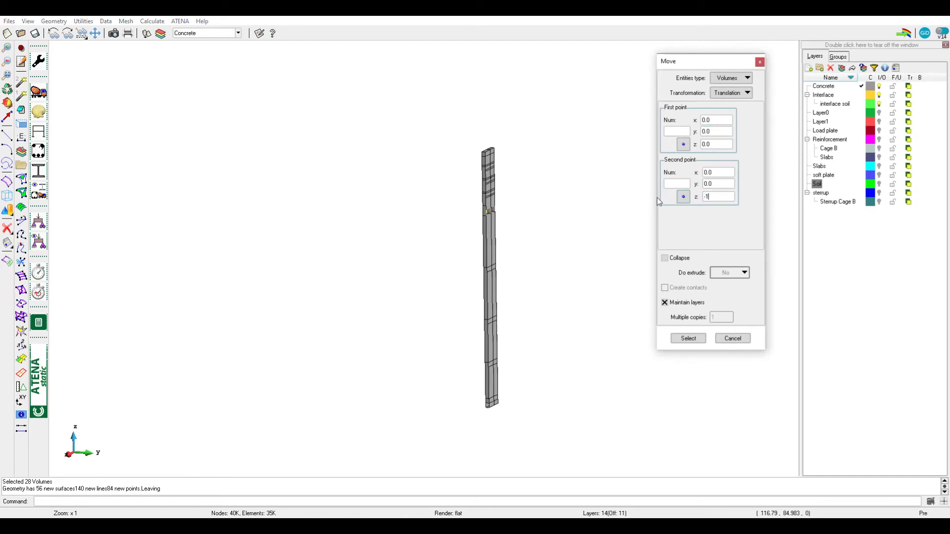
click(688, 339)
click(456, 142)
click(547, 408)
key(Escape)
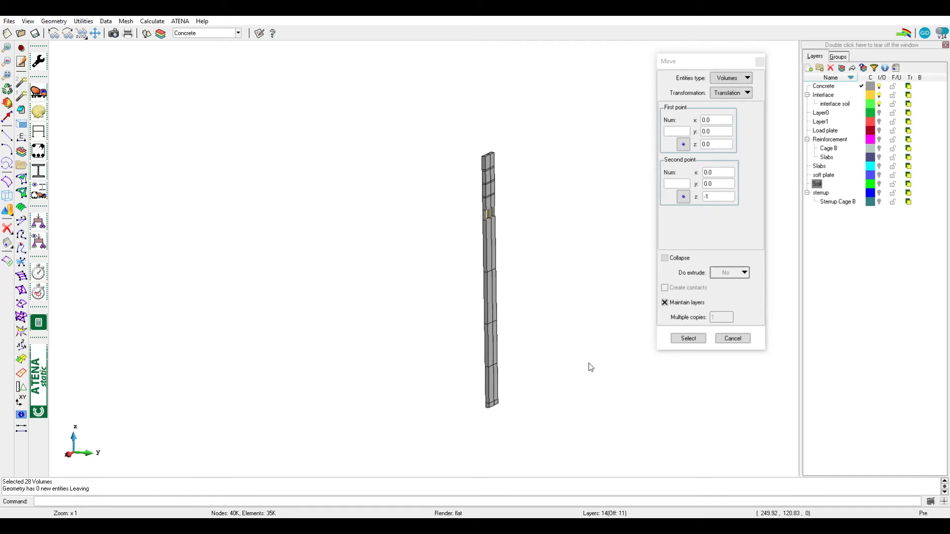
Turn on the Soil, Slabs and Layer0 layers and display the column in wireframe
click(880, 185)
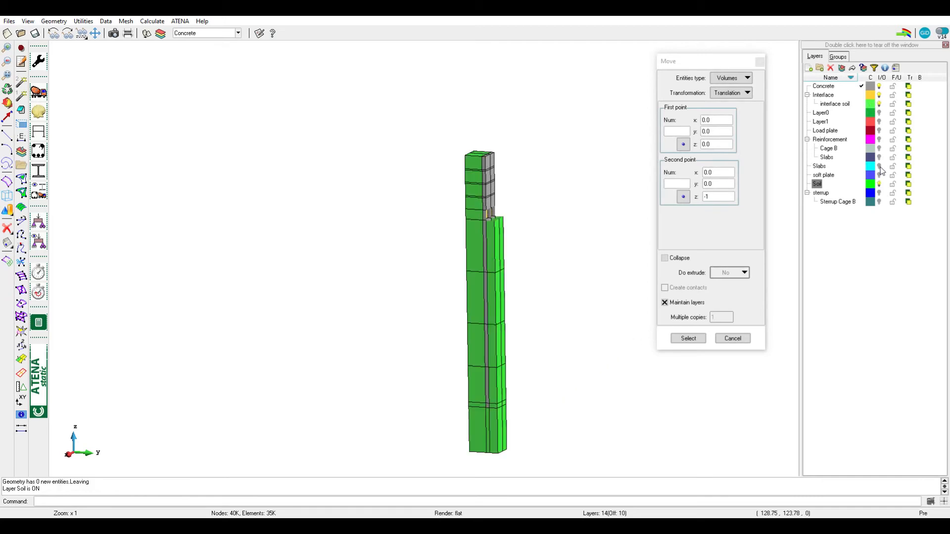
click(880, 167)
scroll(474, 246, up, 2)
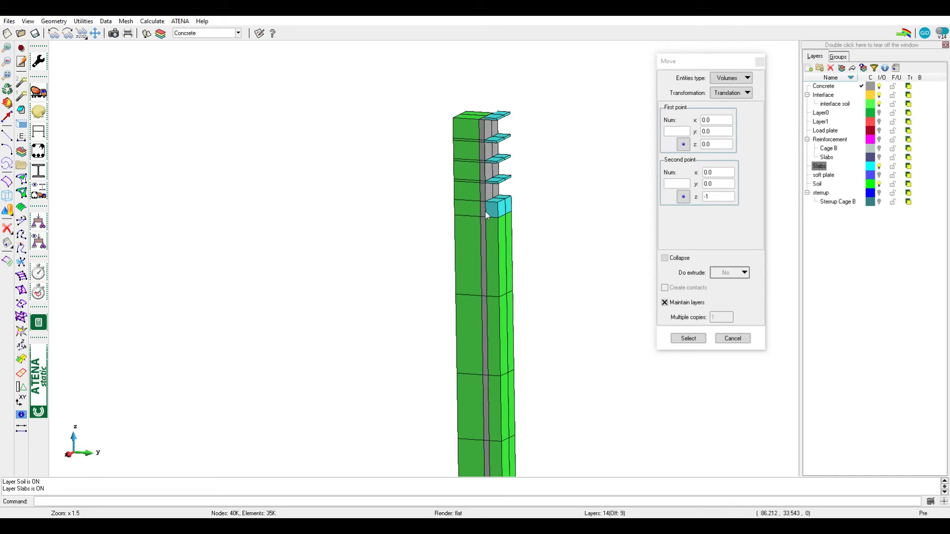
key(ctrl+1)
scroll(481, 217, up, 4)
scroll(485, 262, down, 3)
scroll(487, 263, up, 3)
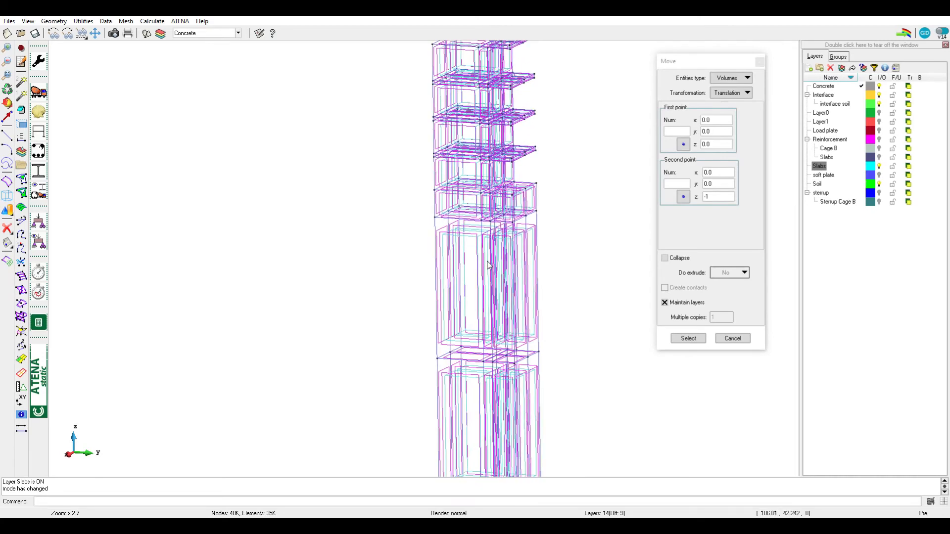
middle_drag(488, 265, 493, 288)
shift+drag(492, 186, 497, 190)
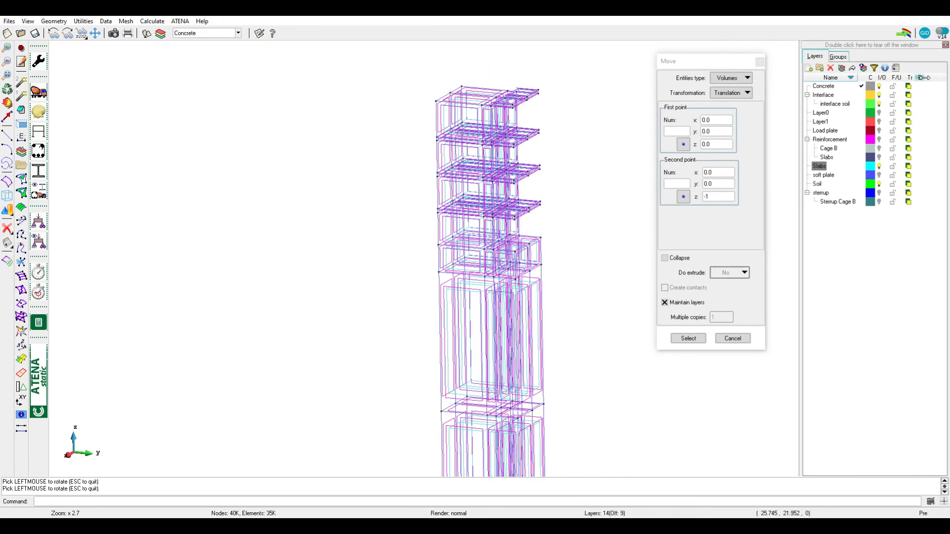
click(879, 114)
List the surfaces between the pile and the uppermost Layer0 block to check for duplicates
scroll(499, 106, up, 5)
middle_drag(479, 132, 454, 190)
mouse_move(455, 190)
shift+mouse_down()
mouse_move(518, 188)
mouse_move(467, 202)
shift+mouse_up()
shift+right_drag(467, 197, 475, 185)
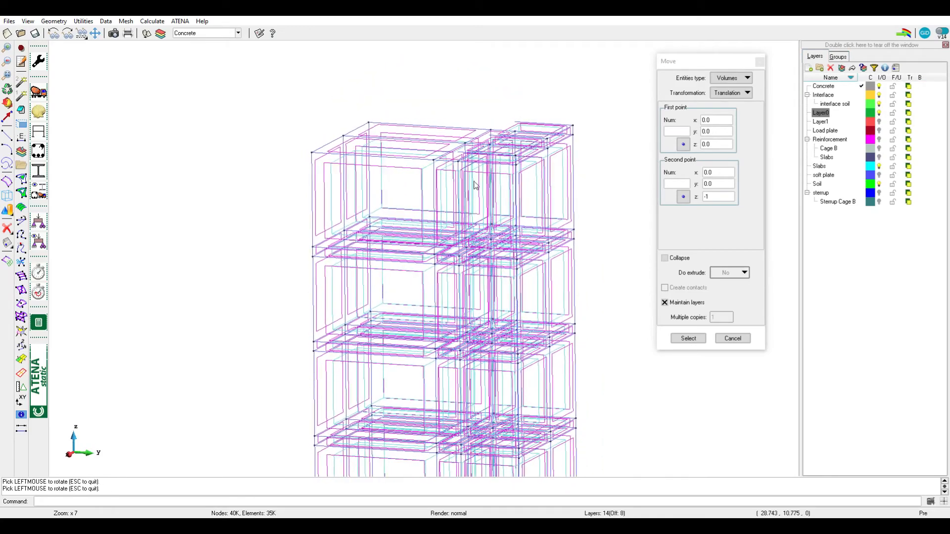
scroll(473, 171, up, 4)
shift+right_drag(486, 223, 505, 203)
shift+drag(506, 203, 492, 262)
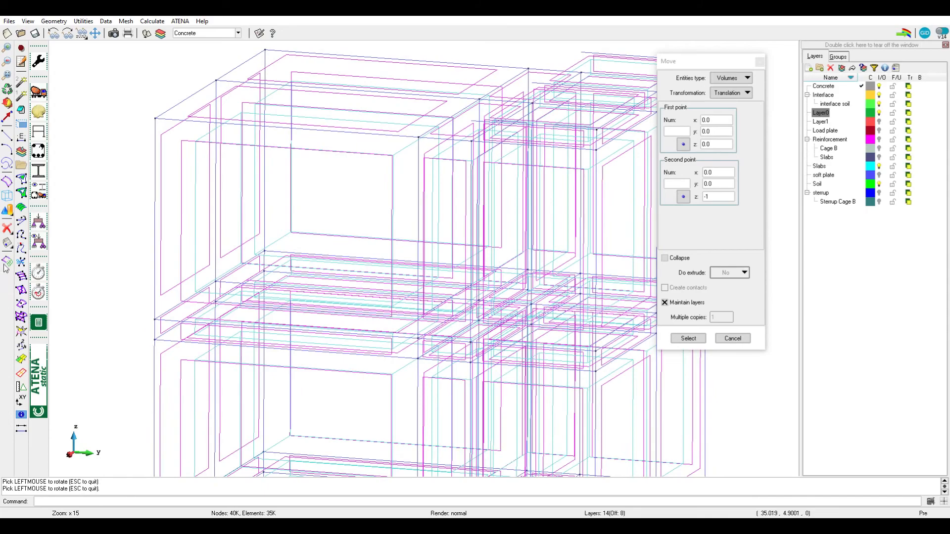
click(7, 243)
click(22, 269)
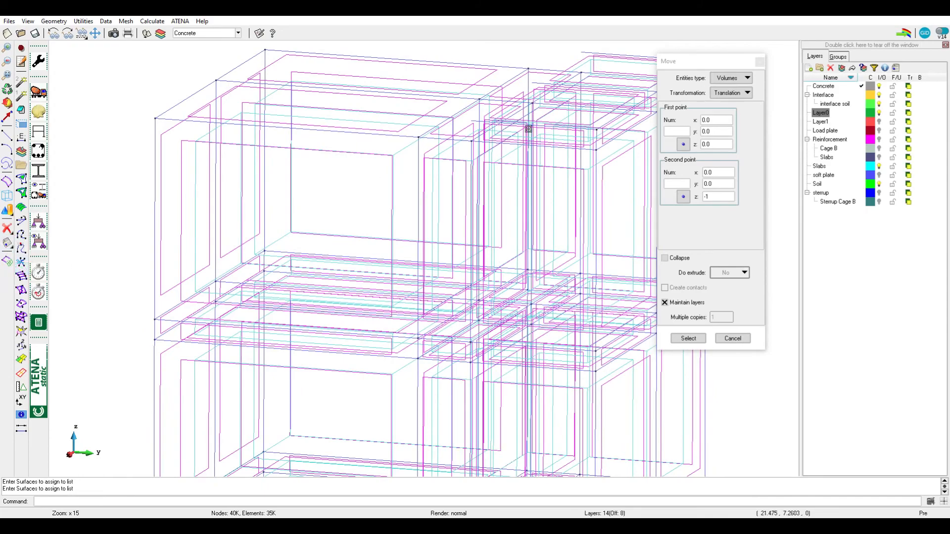
scroll(473, 154, up, 3)
mouse_move(478, 179)
shift+mouse_down()
mouse_move(424, 197)
mouse_move(422, 221)
mouse_move(408, 191)
mouse_move(402, 197)
shift+mouse_up()
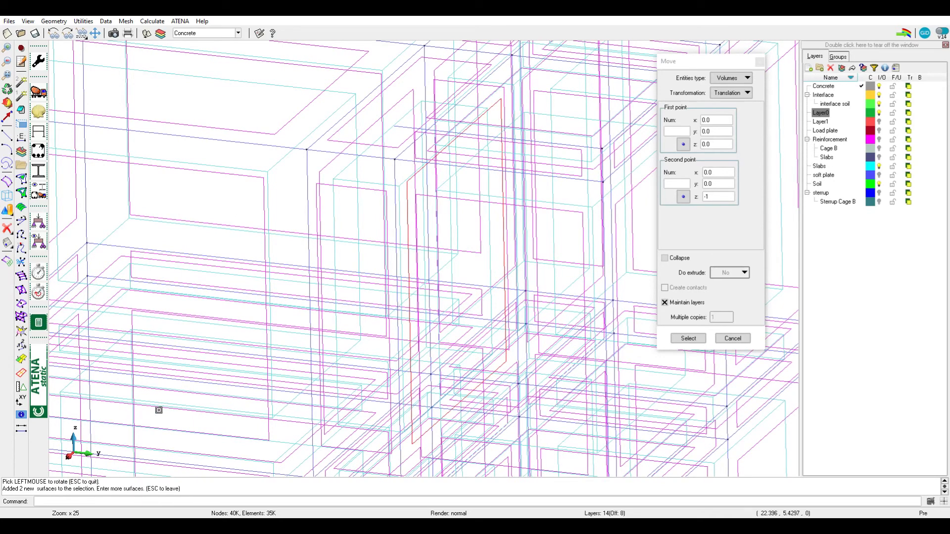
Collapse the surfaces where the uppermost Layer0 block meets the pile, and close the entity list
click(51, 21)
click(81, 63)
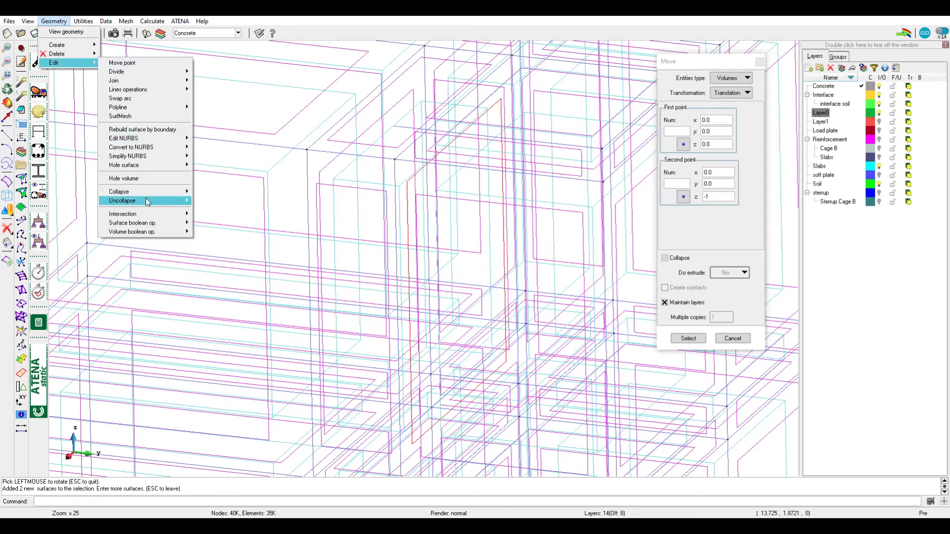
mouse_move(176, 197)
click(215, 223)
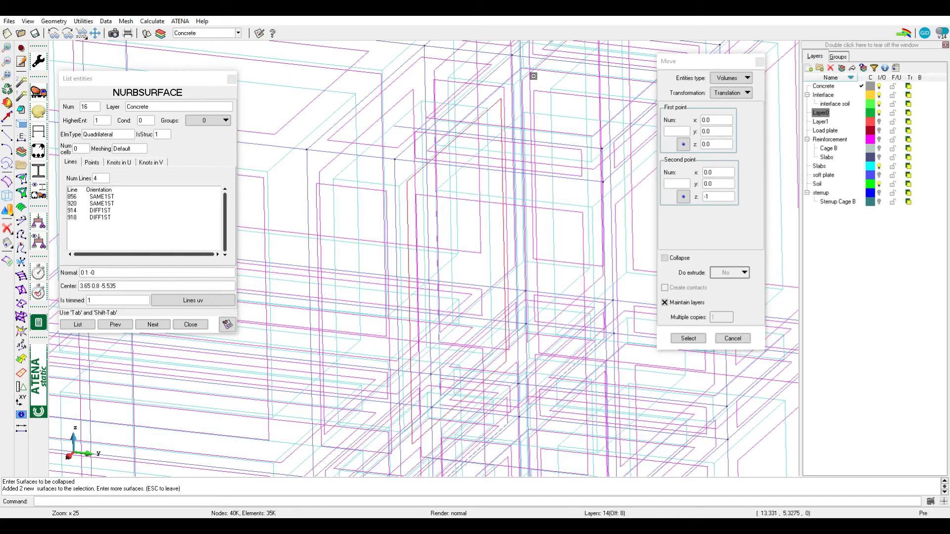
drag(524, 77, 556, 92)
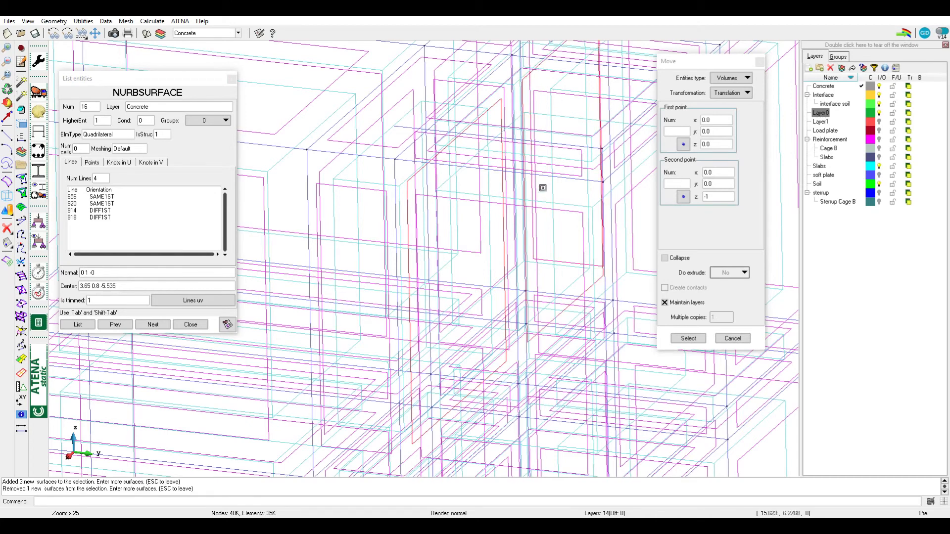
key(Escape)
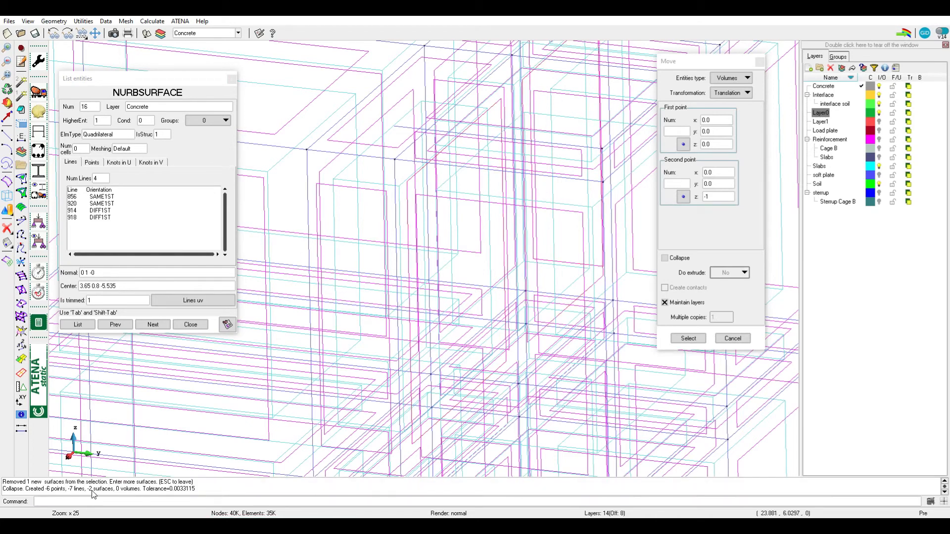
click(188, 328)
Examine the column in flat shading from the top block down to the thick lowest slab
scroll(403, 223, down, 3)
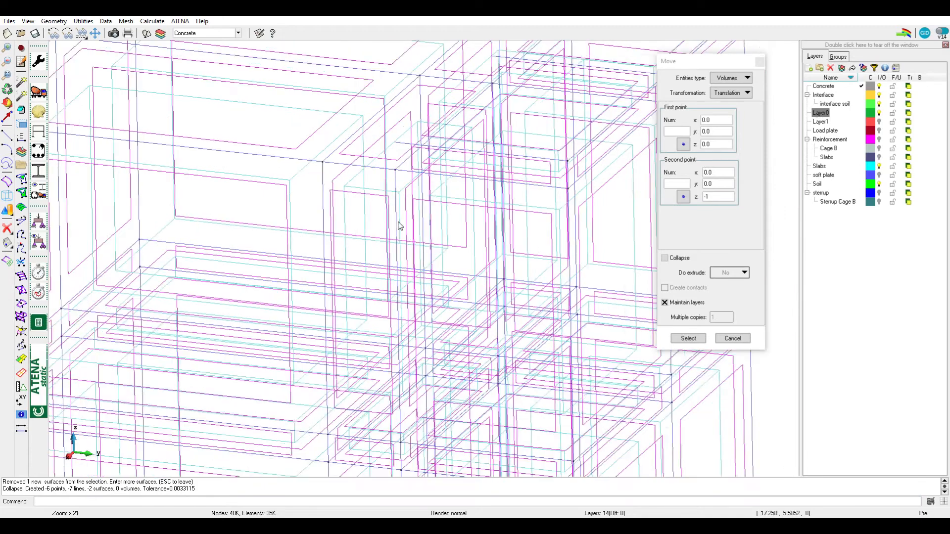
scroll(409, 225, down, 2)
key(F6)
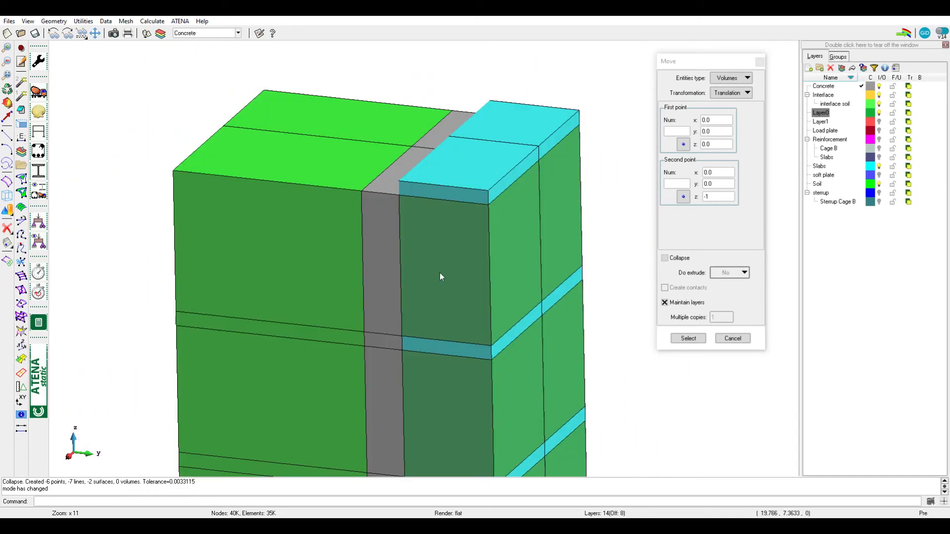
scroll(377, 236, down, 5)
scroll(380, 236, up, 1)
shift+right_drag(501, 301, 536, 188)
shift+right_drag(454, 367, 461, 344)
shift+drag(451, 254, 458, 226)
drag(452, 310, 453, 279)
scroll(427, 335, up, 2)
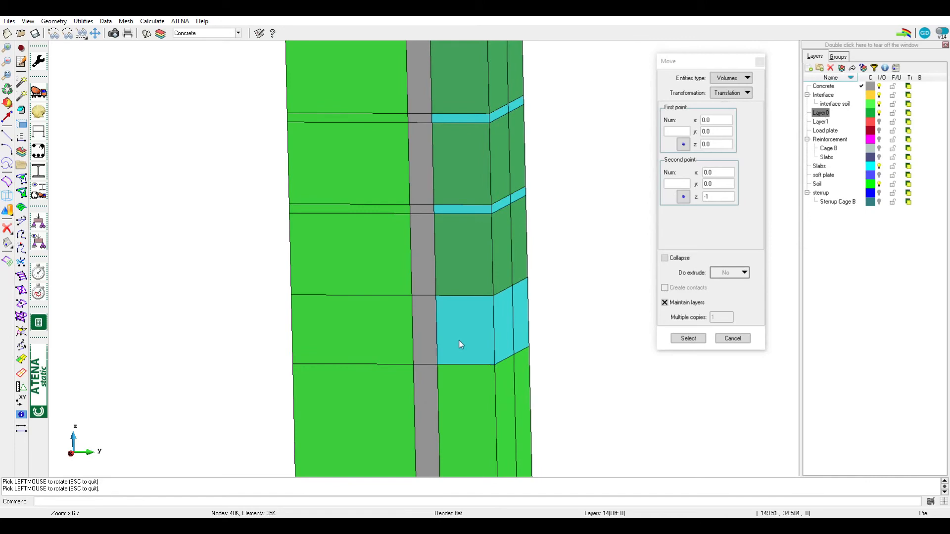
Make the Slabs layer transparent and list the surfaces where the thick lowest slab meets the pile
click(908, 166)
scroll(462, 354, up, 2)
shift+drag(462, 354, 442, 265)
scroll(416, 360, up, 5)
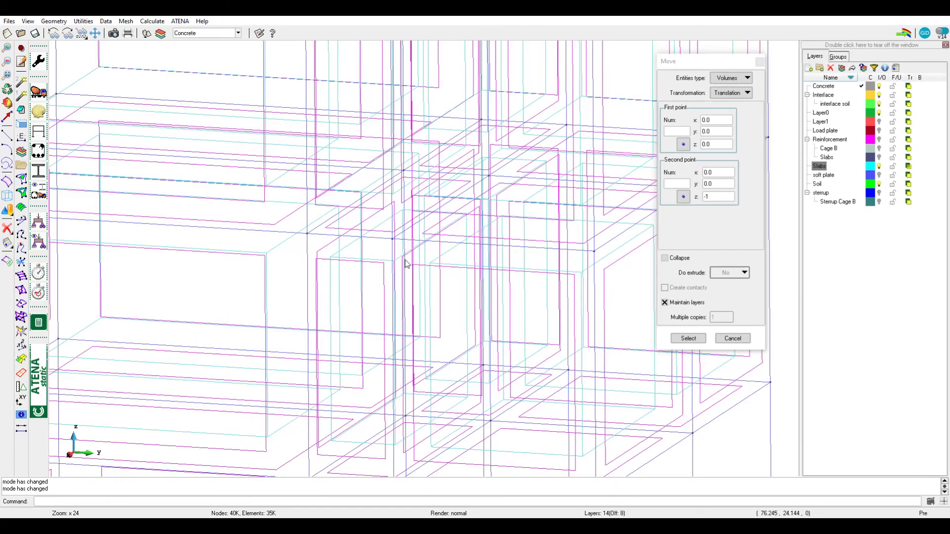
scroll(404, 262, up, 6)
click(410, 235)
scroll(449, 290, down, 3)
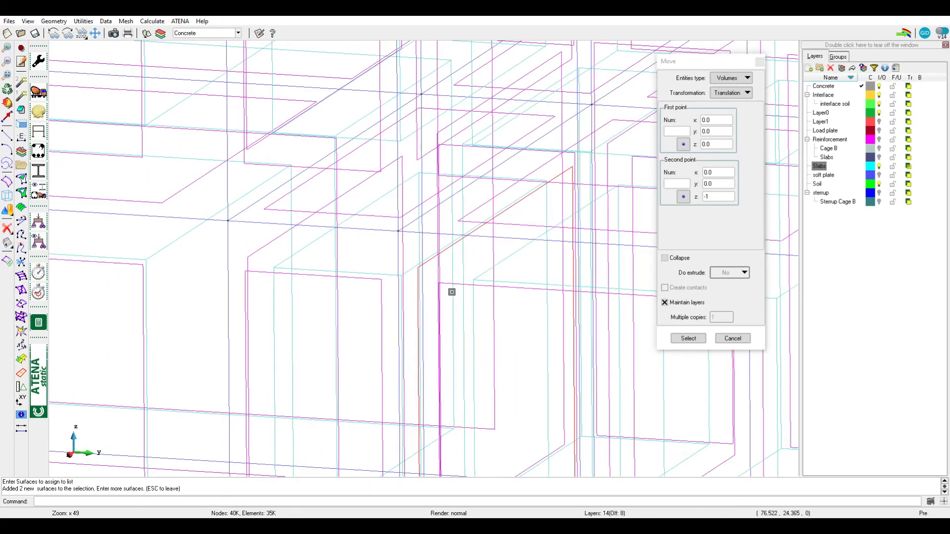
scroll(431, 273, up, 3)
key(Escape)
key(Escape)
Collapse the surfaces at the contact between the thick lowest slab and the pile
click(58, 21)
mouse_move(85, 68)
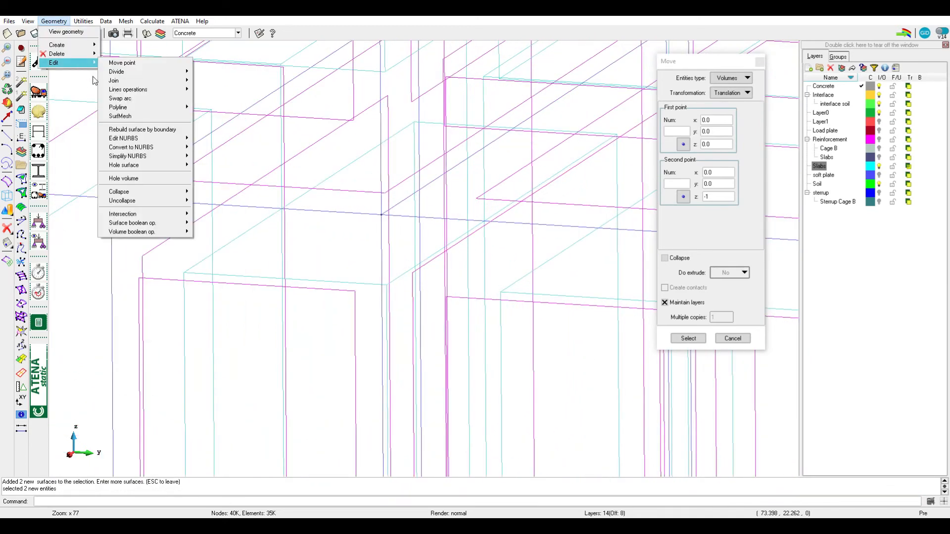
mouse_move(158, 193)
click(227, 223)
drag(438, 248, 386, 286)
scroll(387, 287, down, 5)
scroll(545, 196, up, 3)
key(Escape)
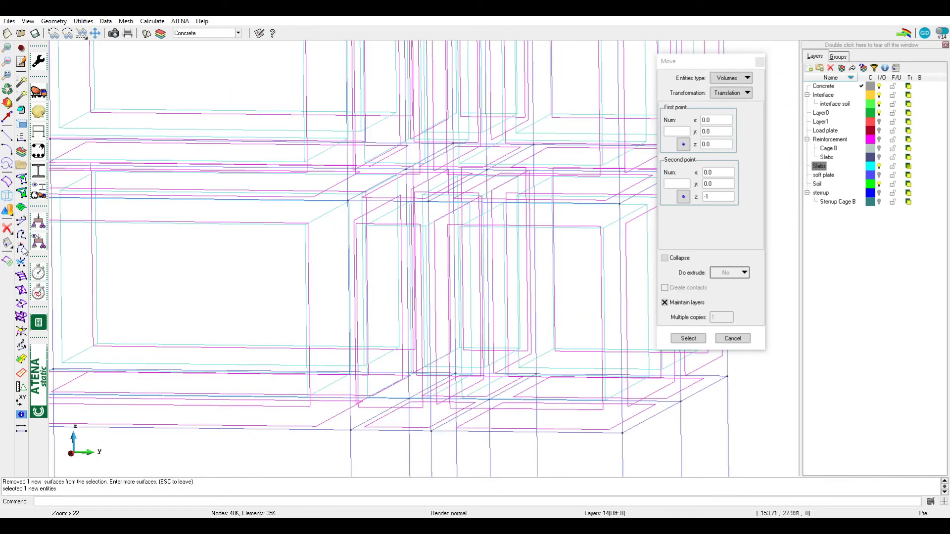
List the surfaces again at the thick lowest slab's contact with the pile to check the collapse
click(8, 243)
click(23, 270)
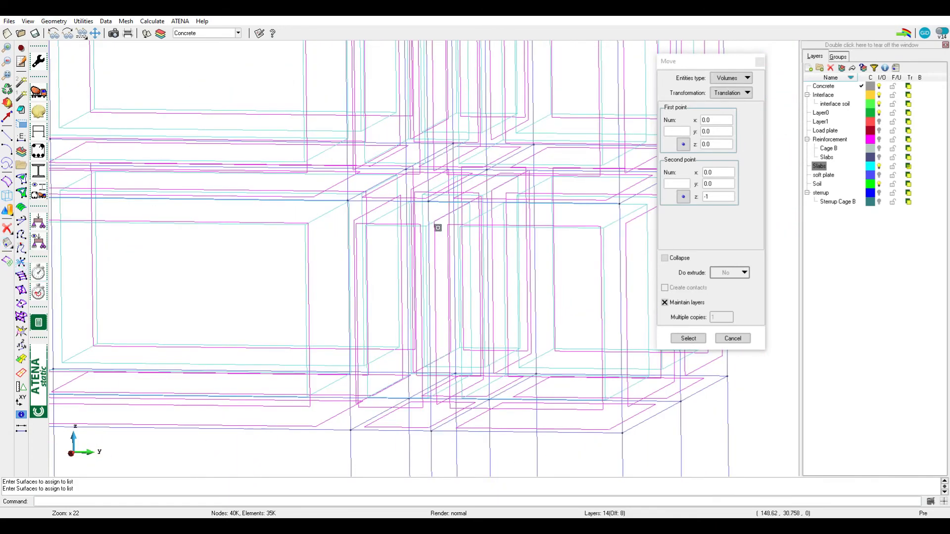
drag(442, 225, 443, 228)
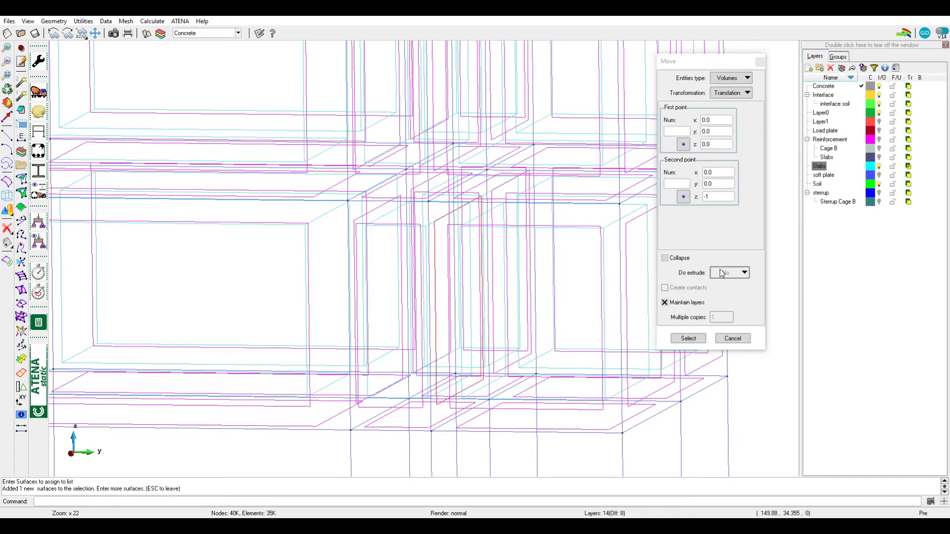
right_click(418, 144)
click(492, 204)
scroll(444, 276, down, 2)
shift+drag(452, 278, 453, 296)
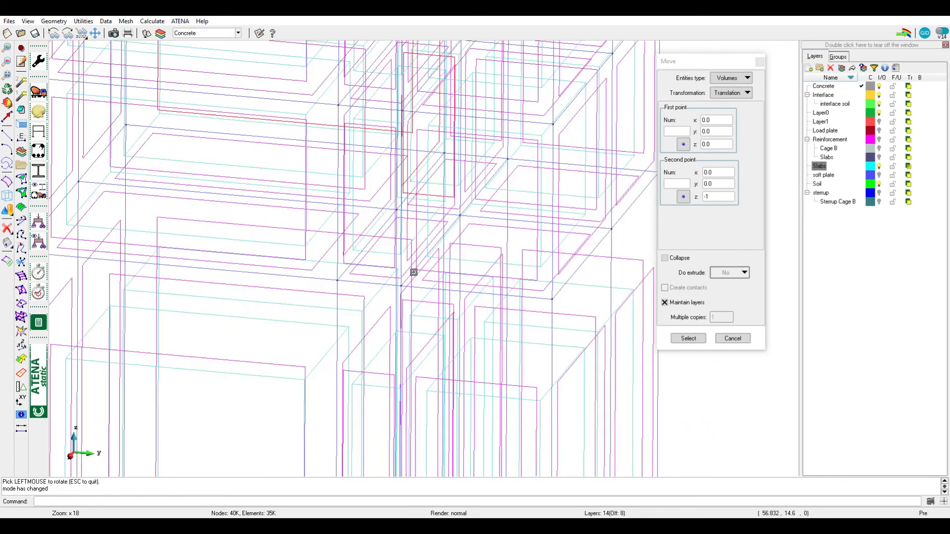
scroll(414, 272, down, 1)
key(Escape)
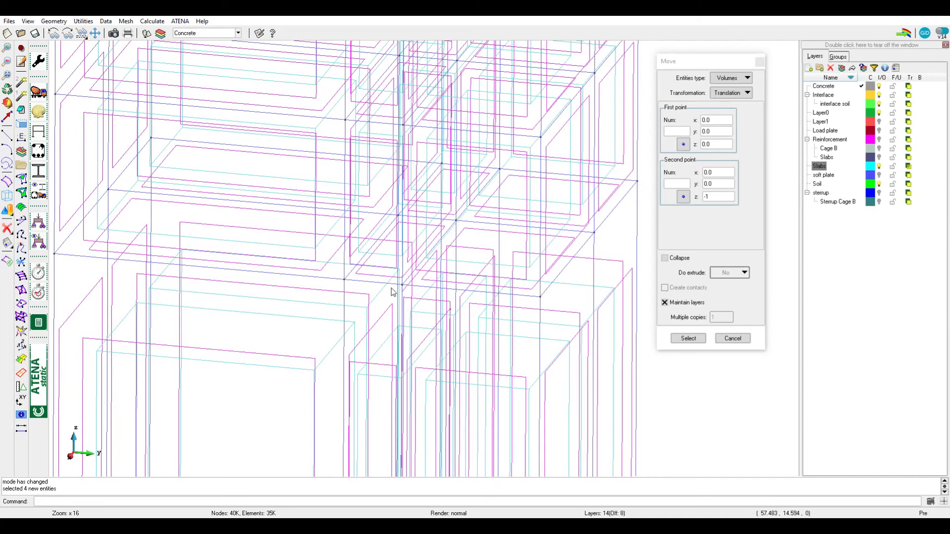
List the points at the bottom corner where the thick lowest slab meets the pile
click(9, 245)
click(23, 244)
click(404, 283)
List the lines along the thick lowest slab's bottom edge at the pile and locate them in flat shading
click(7, 244)
click(22, 257)
scroll(404, 276, up, 2)
click(403, 285)
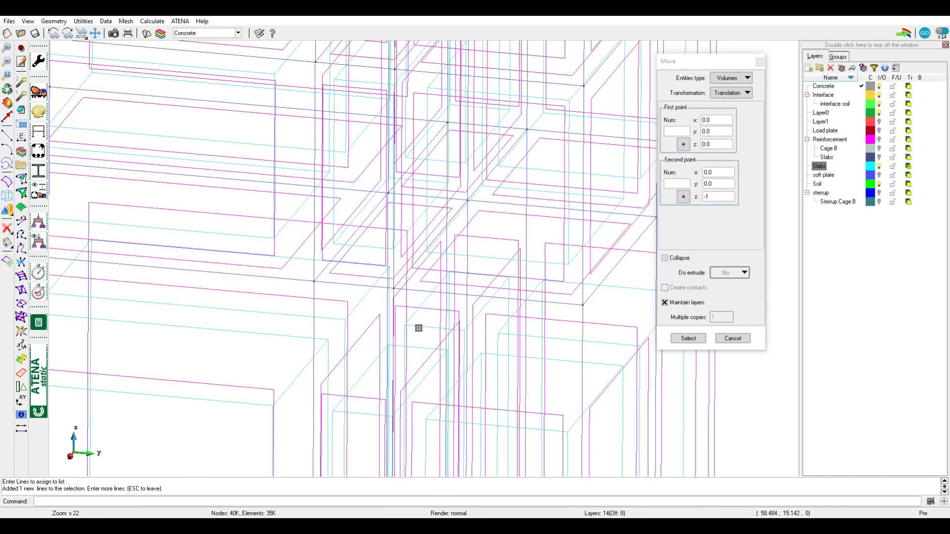
key(F6)
scroll(431, 288, down, 4)
shift+drag(431, 288, 416, 275)
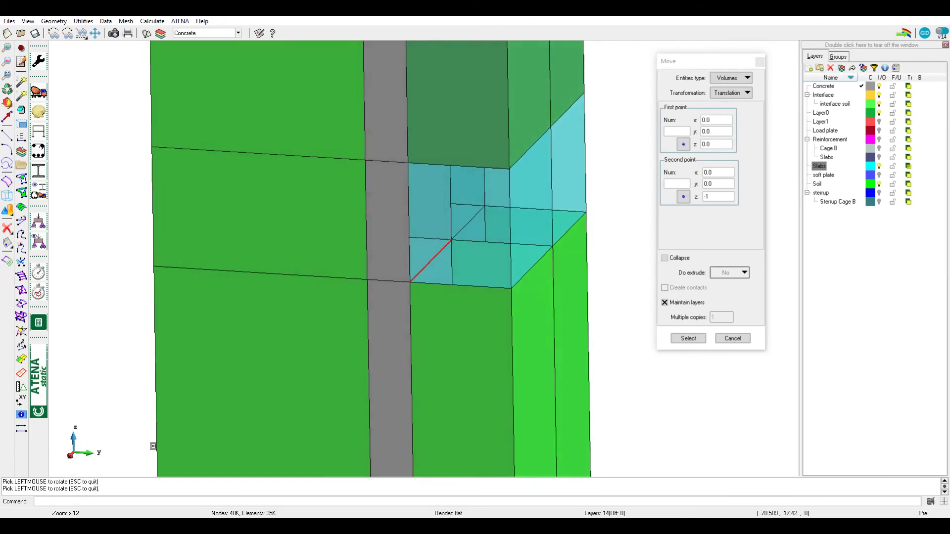
click(432, 262)
click(424, 268)
scroll(393, 332, down, 3)
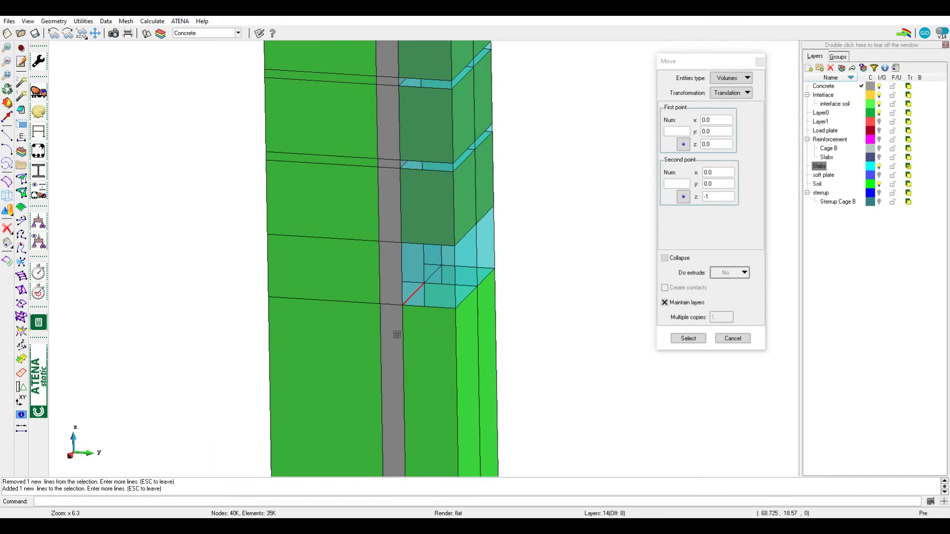
List the surfaces at the pile contact just below the thick lowest slab
key(F2)
scroll(409, 310, up, 6)
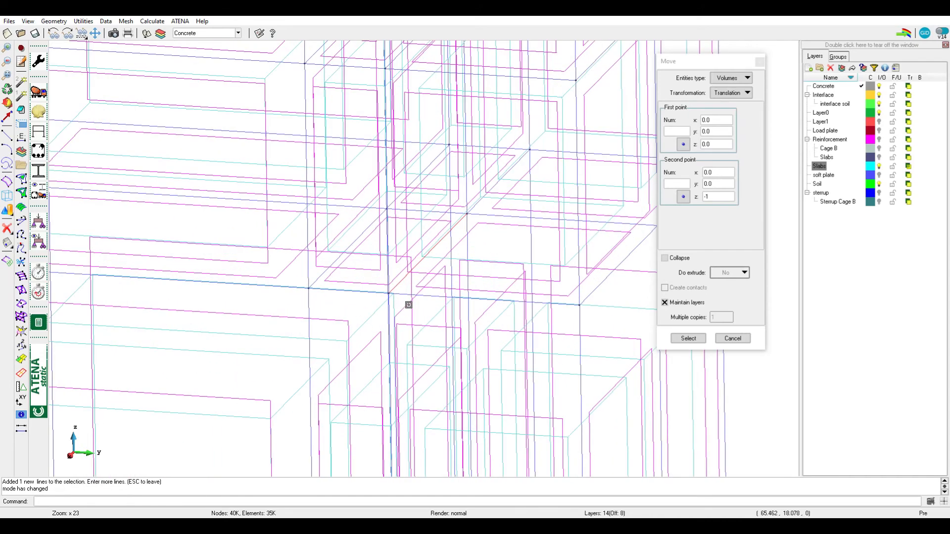
click(5, 244)
click(22, 269)
drag(405, 303, 412, 318)
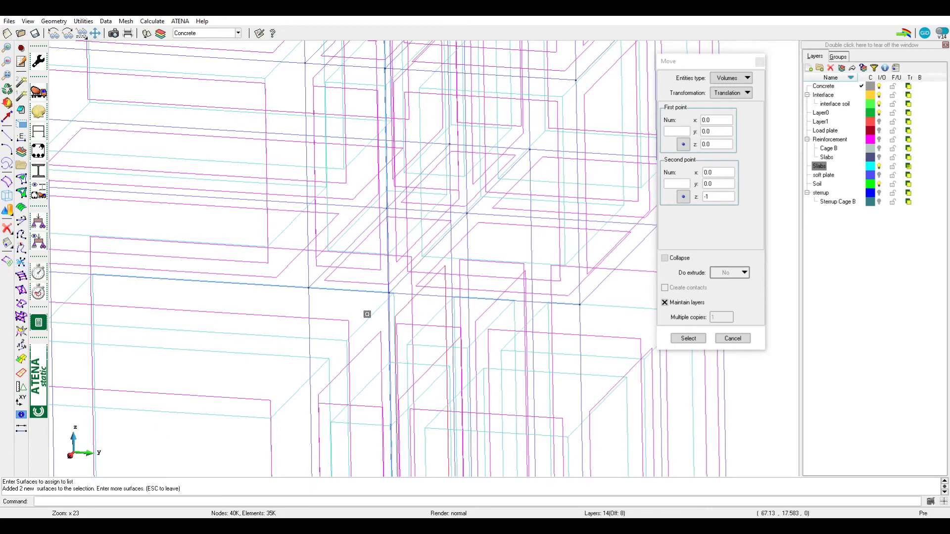
scroll(433, 257, down, 10)
key(F2)
key(Escape)
key(Escape)
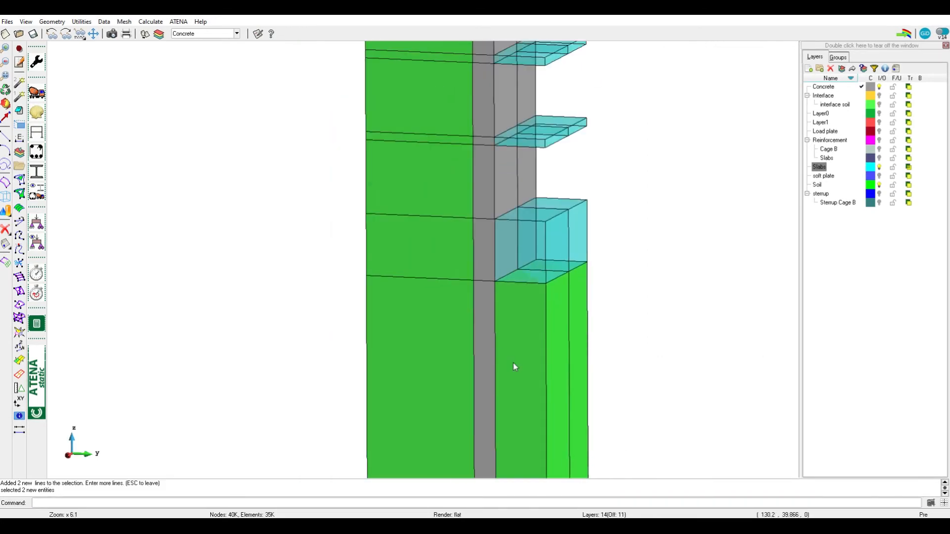
Turn on the Interface layer together with its interface soil sublayer
scroll(513, 363, down, 3)
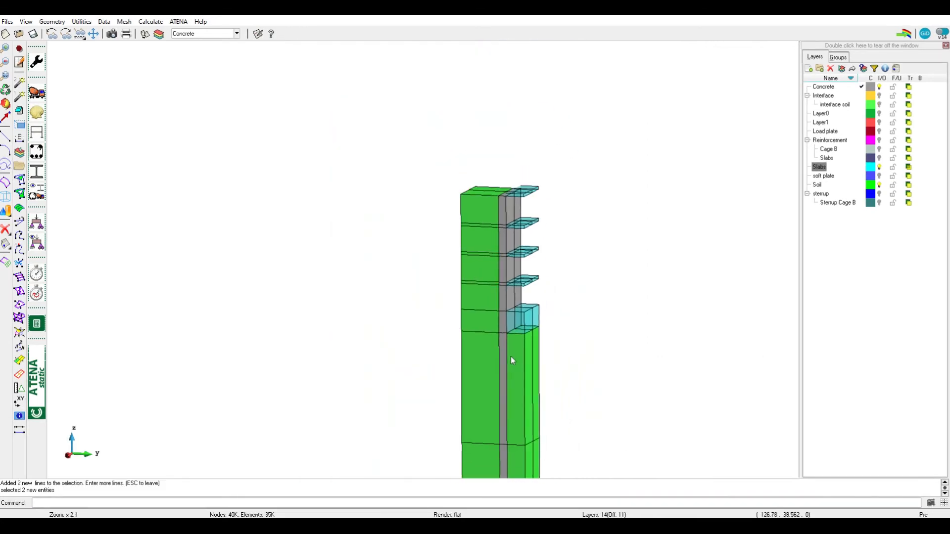
scroll(510, 356, up, 2)
middle_drag(515, 360, 491, 312)
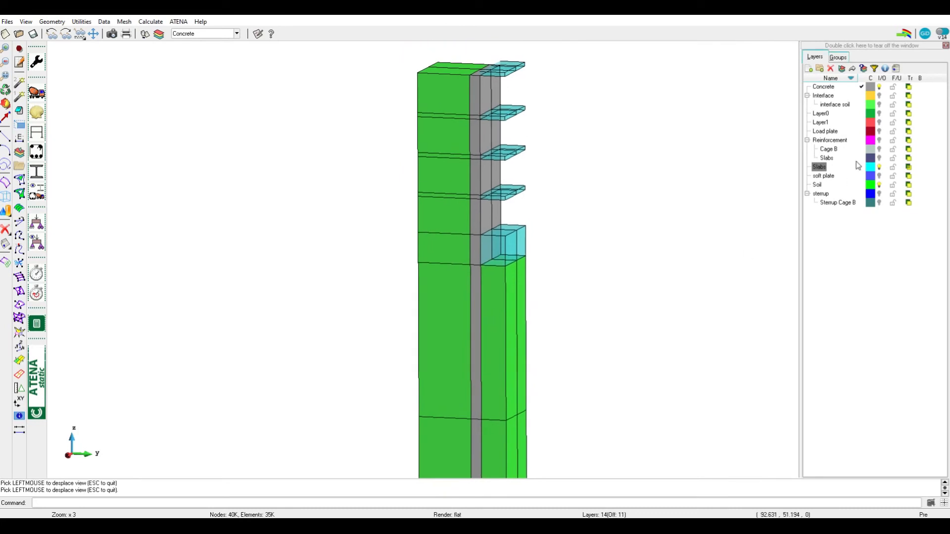
click(883, 97)
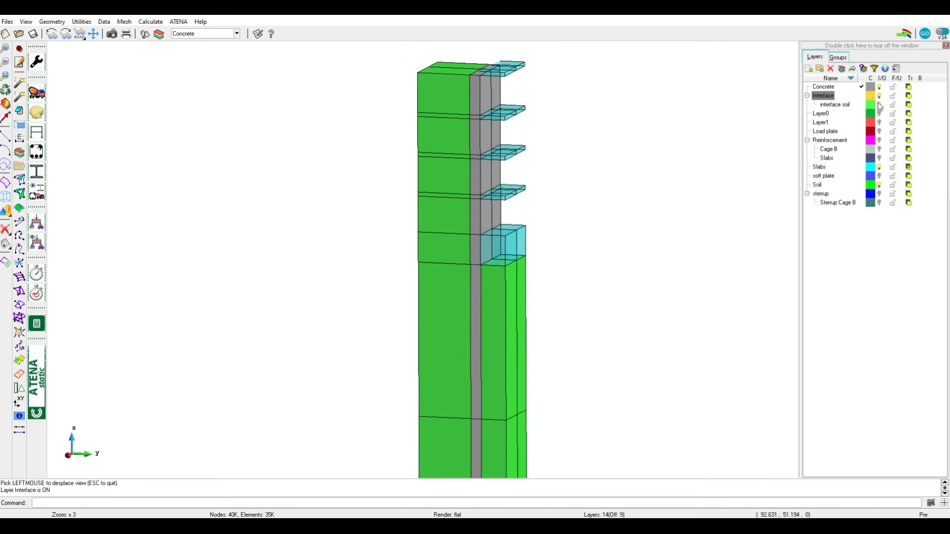
List the lines, and after them the points, at the thick slab's bottom edge against the pile with the interface layers on
scroll(483, 265, up, 6)
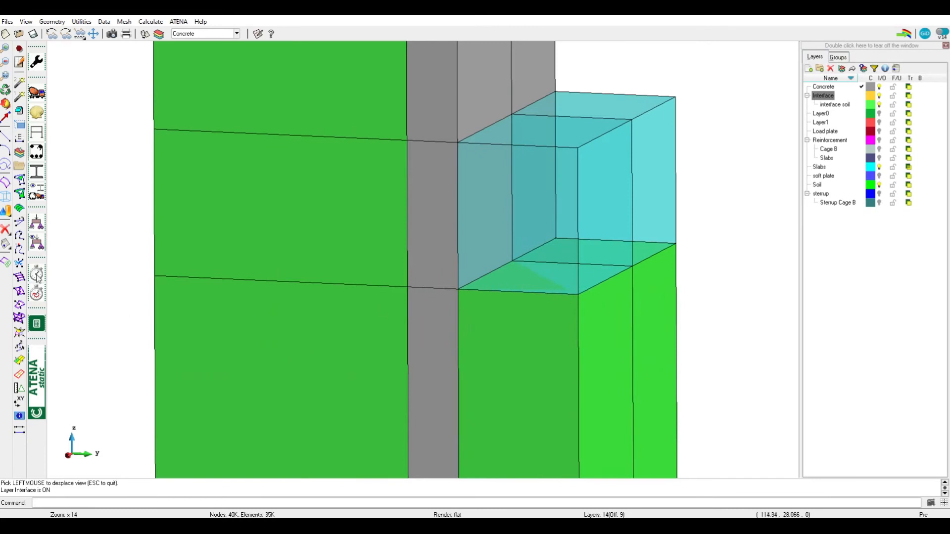
click(6, 245)
click(20, 256)
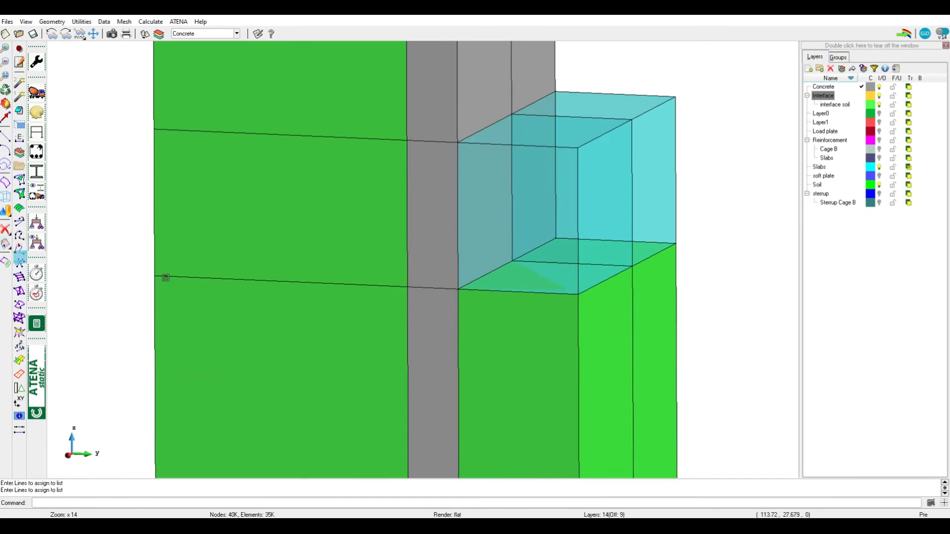
click(492, 271)
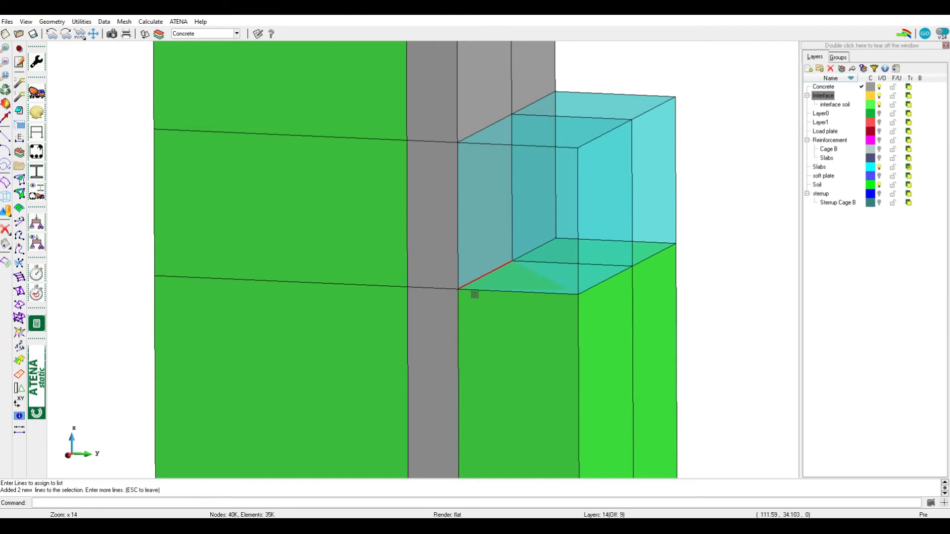
click(6, 244)
click(19, 244)
click(457, 289)
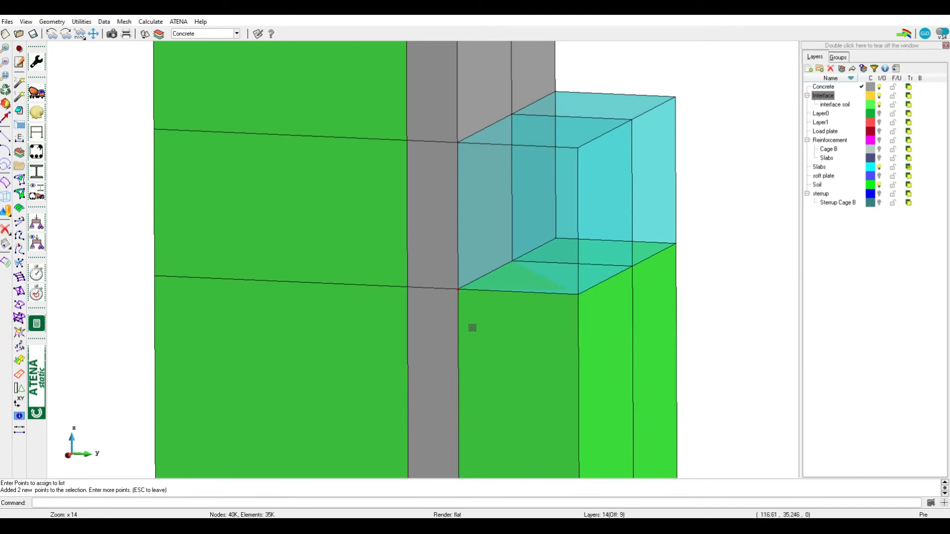
Hide the Concrete, Soil and Slabs layers to isolate the interface entities
scroll(473, 325, down, 3)
click(879, 86)
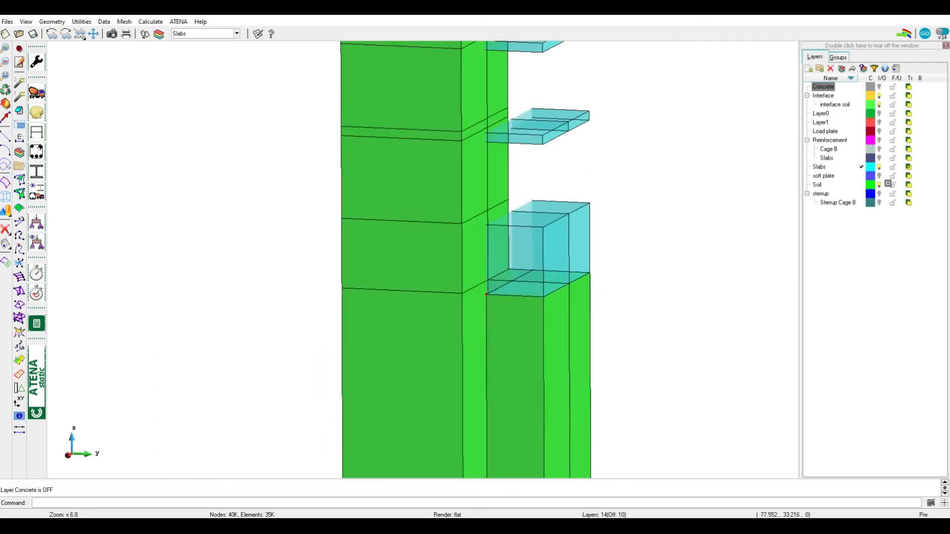
click(880, 185)
click(883, 168)
scroll(496, 299, down, 10)
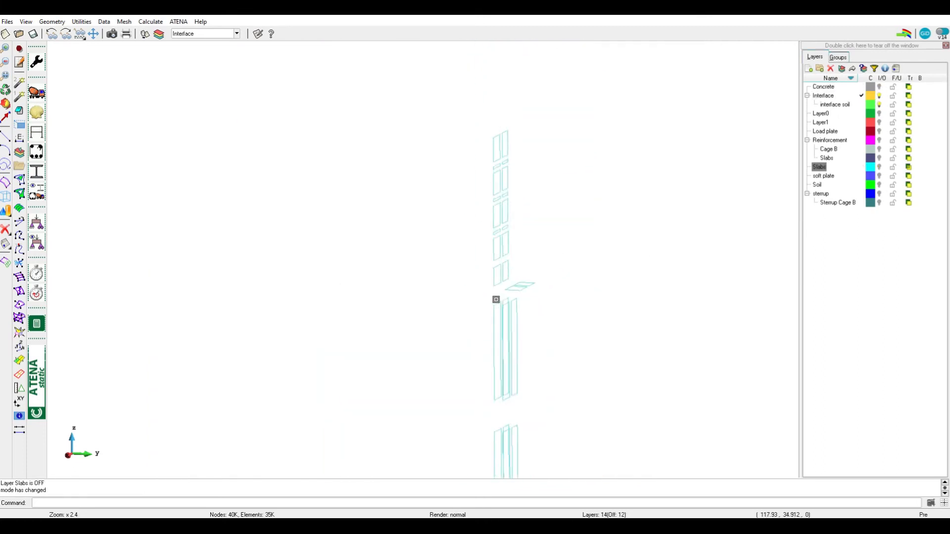
Assign the isolated interface entities along the column, including their lower entities, to the Interface layer
click(823, 95)
click(851, 68)
click(849, 118)
click(842, 69)
click(852, 119)
drag(465, 232, 541, 411)
key(Escape)
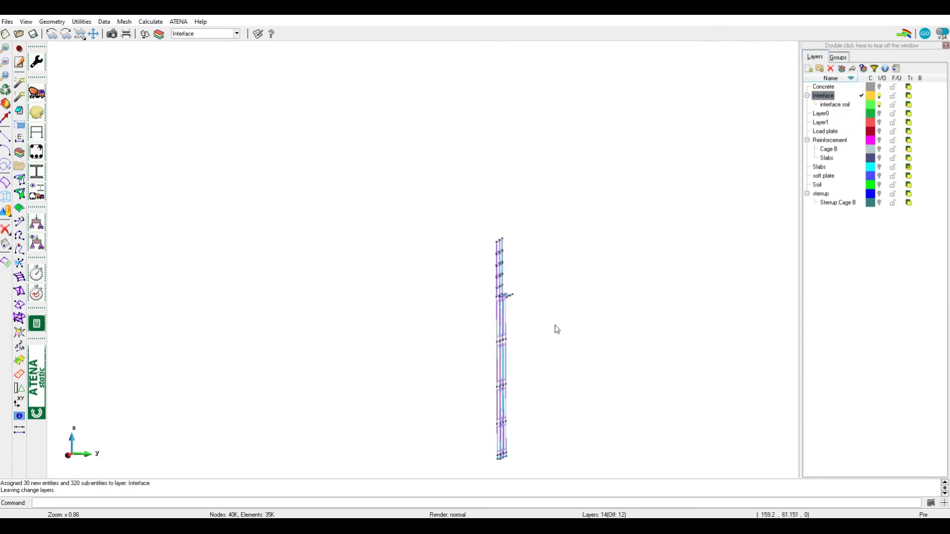
Show the Slabs, Concrete and Soil layers again and inspect the interface below the thick slab in flat shading
key(F2)
scroll(504, 296, up, 5)
shift+right_drag(507, 342, 509, 267)
shift+drag(514, 275, 498, 320)
click(879, 166)
click(879, 86)
scroll(462, 298, up, 5)
drag(462, 298, 448, 249)
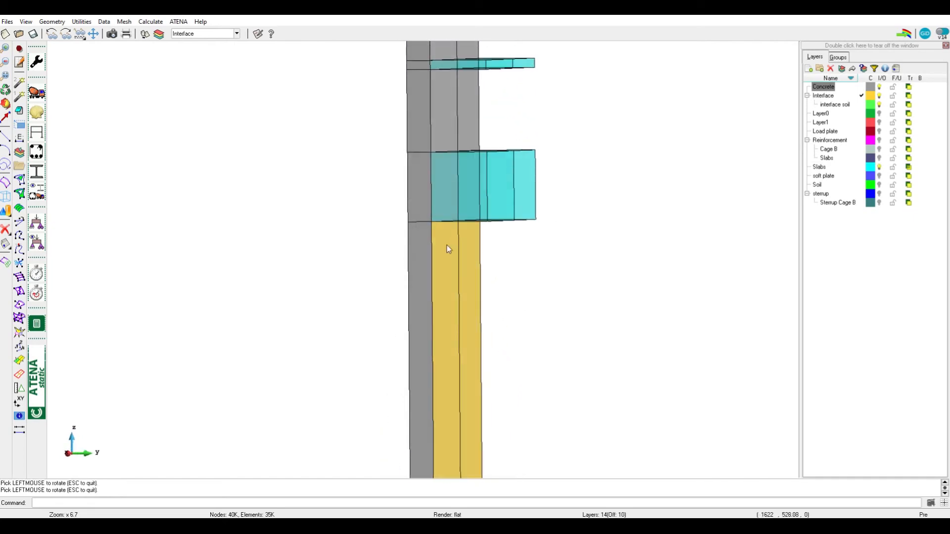
click(879, 185)
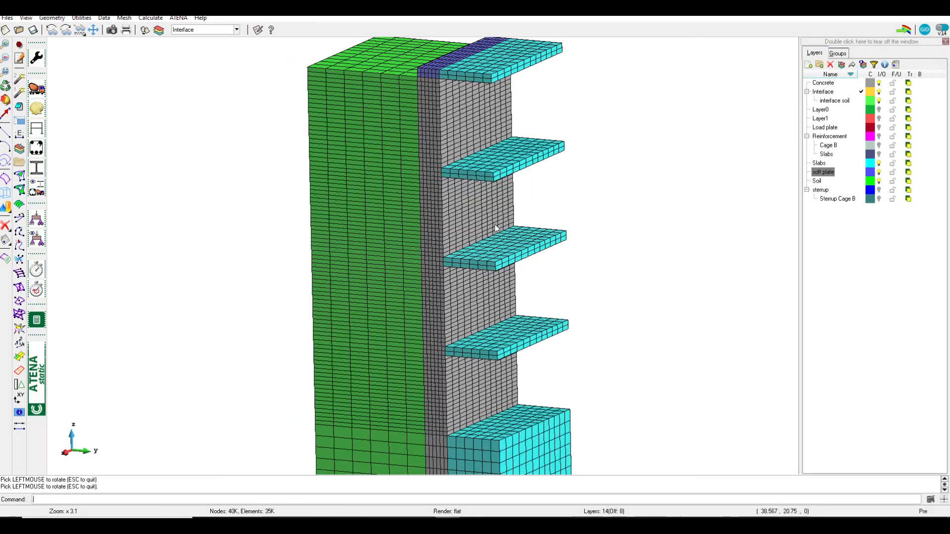
Open the SOLID Elastic materials and browse the list for the slab stiffness materials
scroll(435, 142, up, 4)
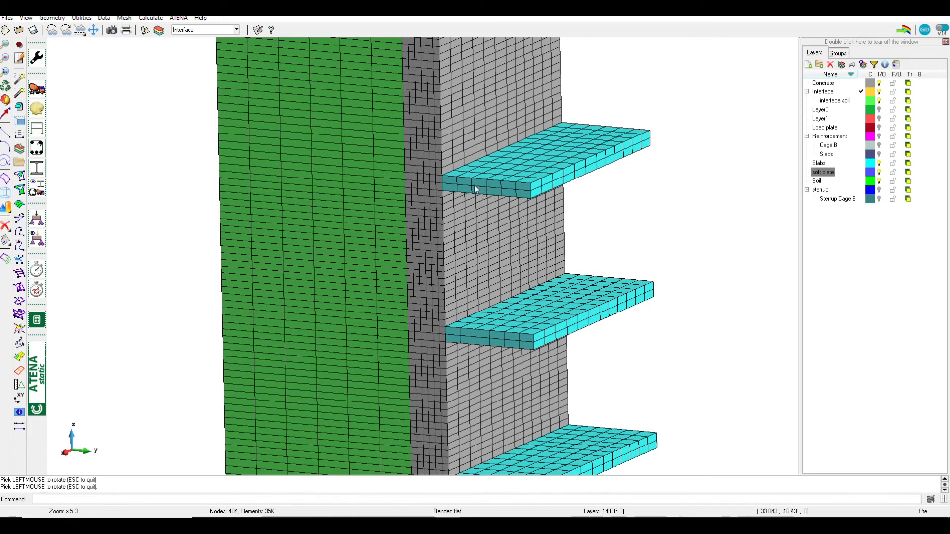
click(36, 88)
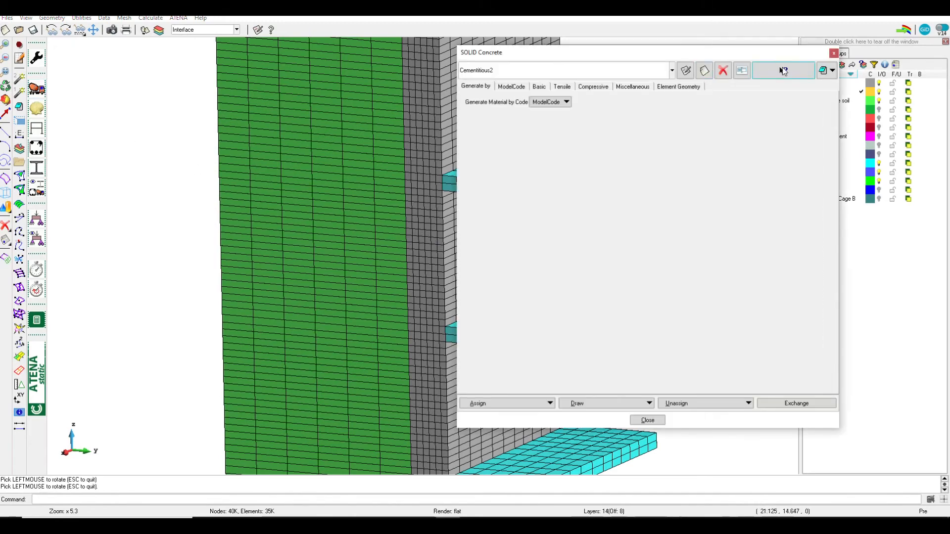
click(831, 70)
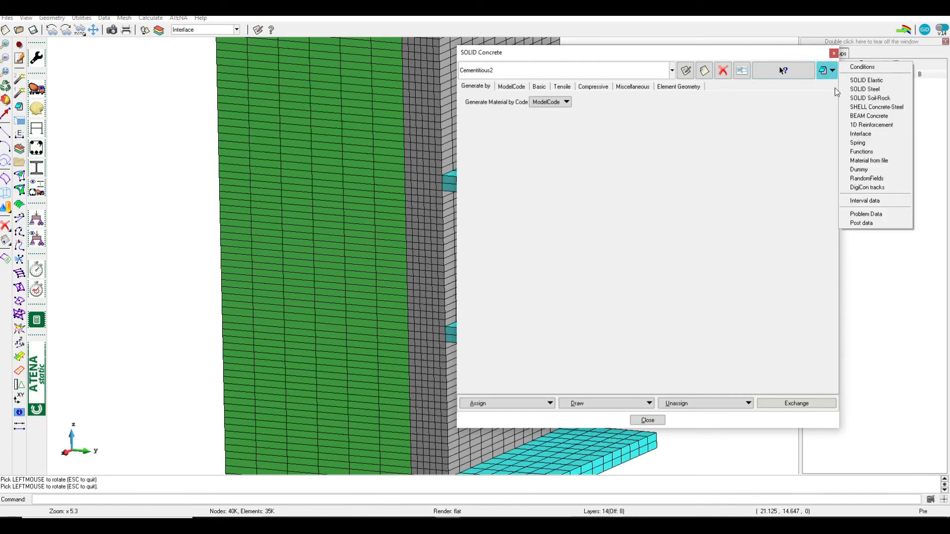
click(879, 80)
click(588, 69)
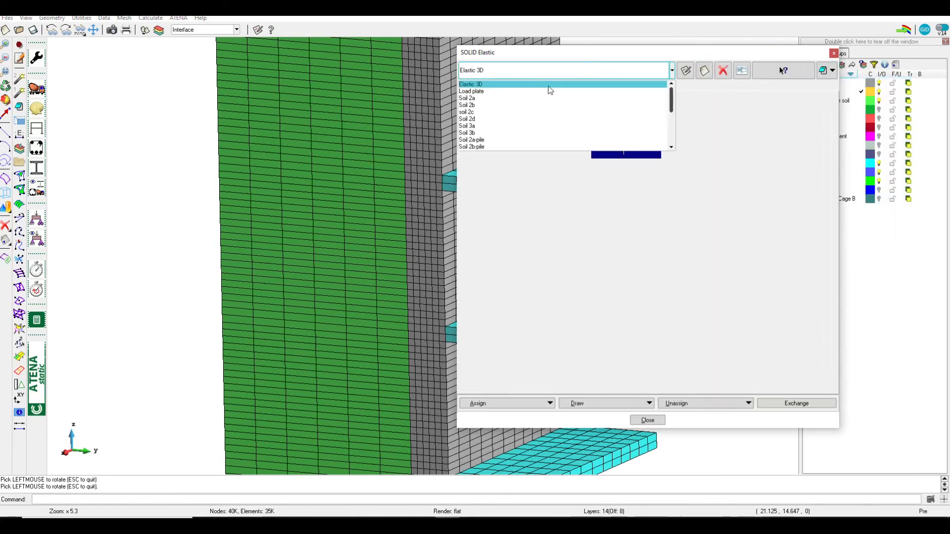
scroll(487, 135, down, 4)
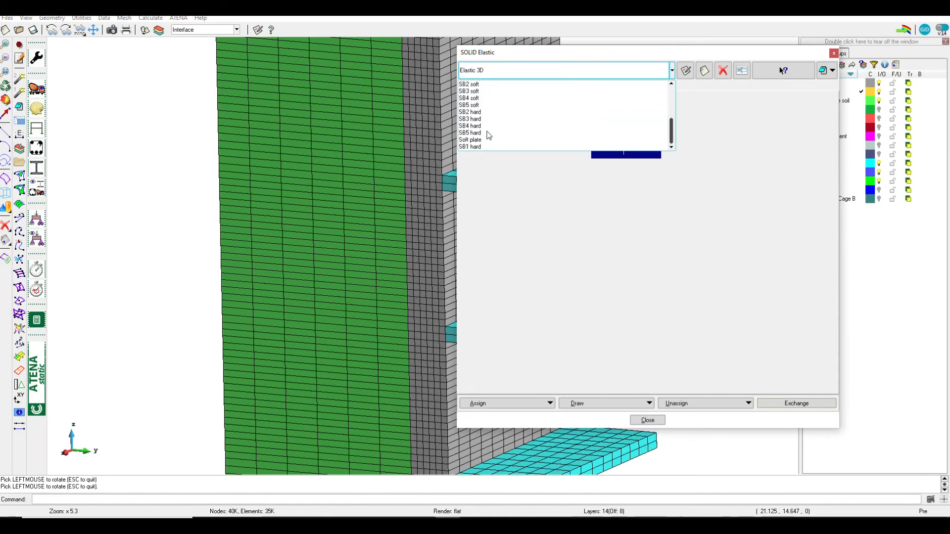
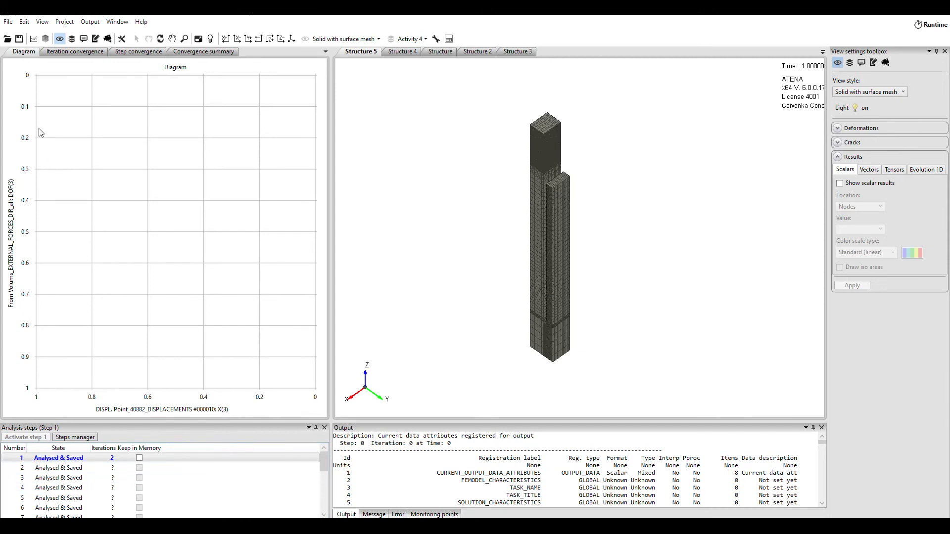
Open the analysis input file and go to the list of GiD intervals and their step ranges at its end
click(43, 24)
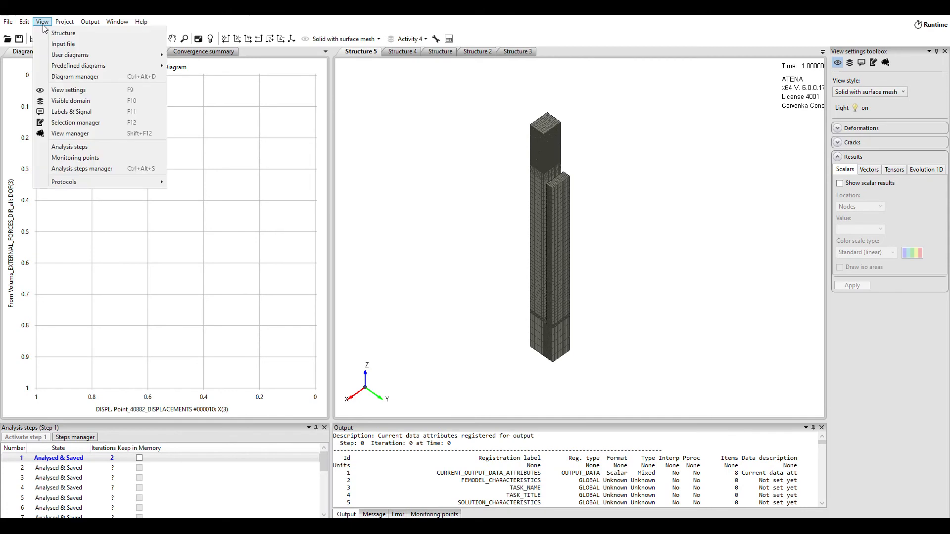
click(74, 46)
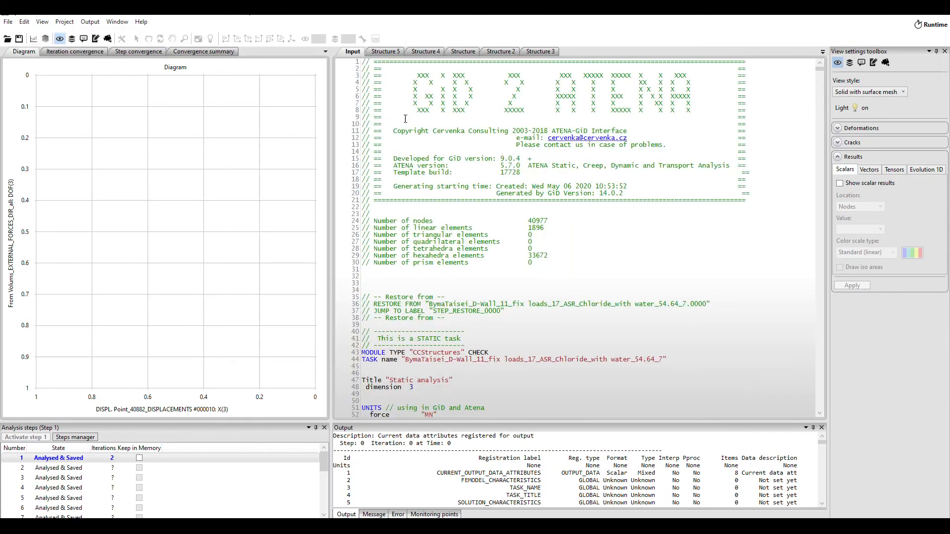
drag(819, 69, 831, 420)
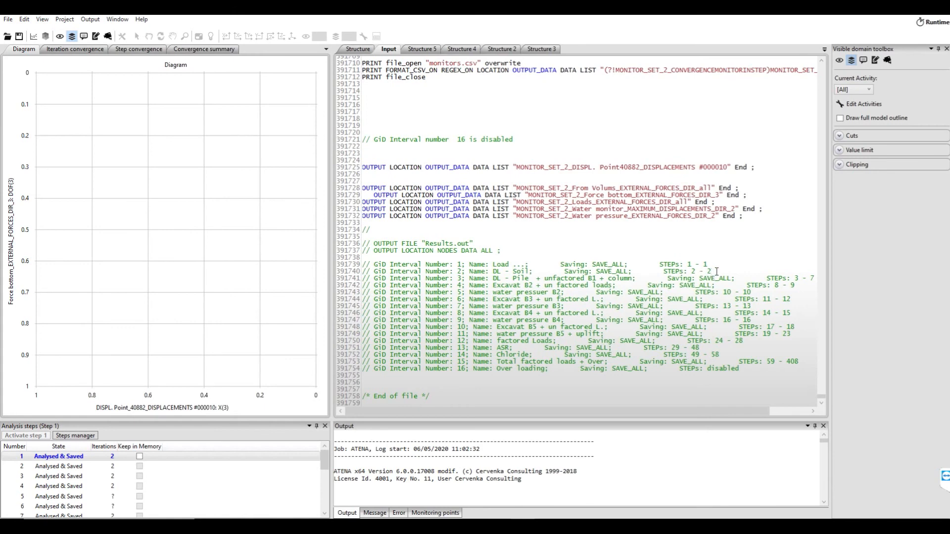
Activate analysis step 2 and draw the structure as a deformed model in the Solid with outline style
click(357, 49)
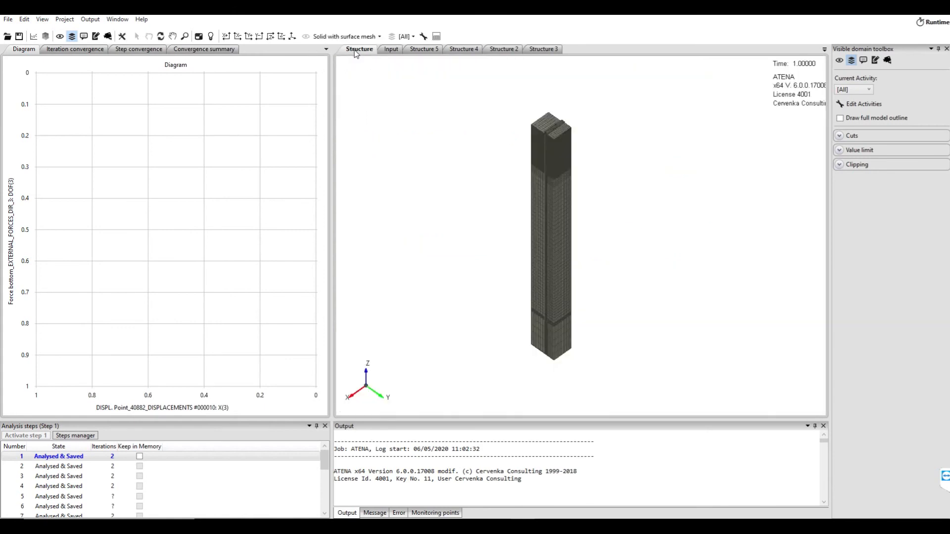
click(48, 466)
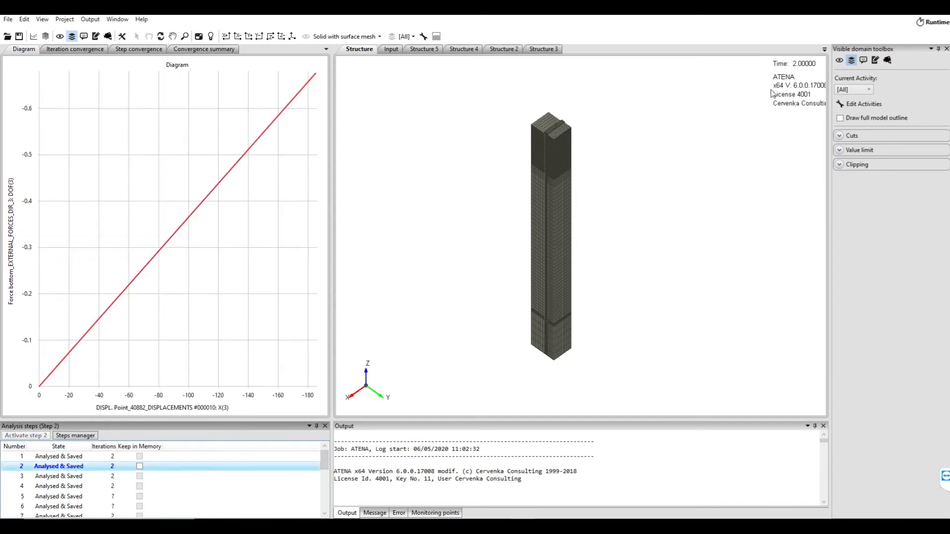
click(839, 61)
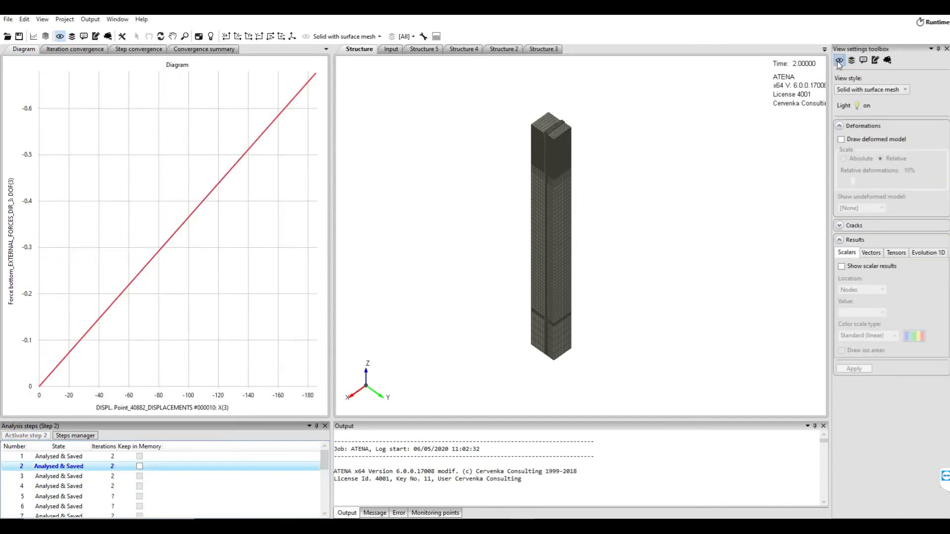
click(867, 140)
click(892, 89)
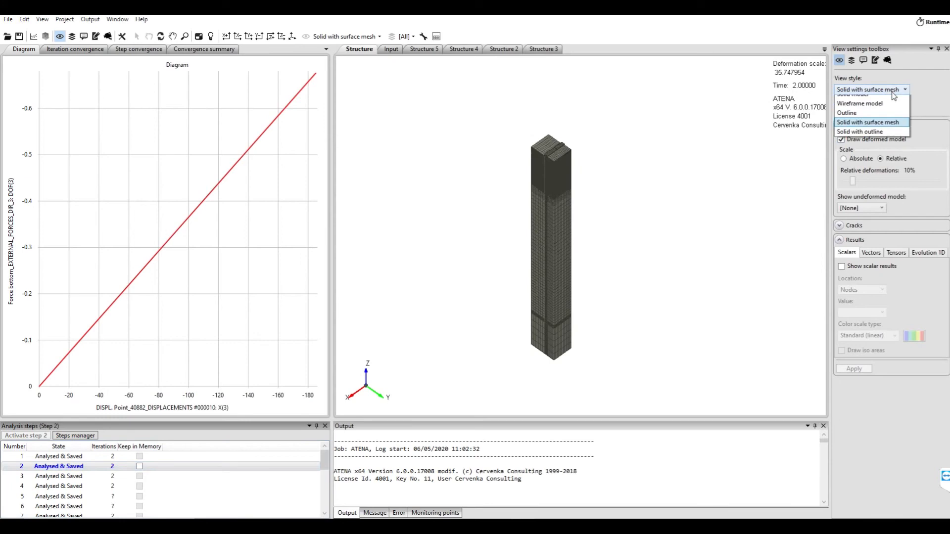
click(871, 131)
Look up the step range of interval 3 (DL - Pile) in the input file and view the structure at step 7
click(390, 49)
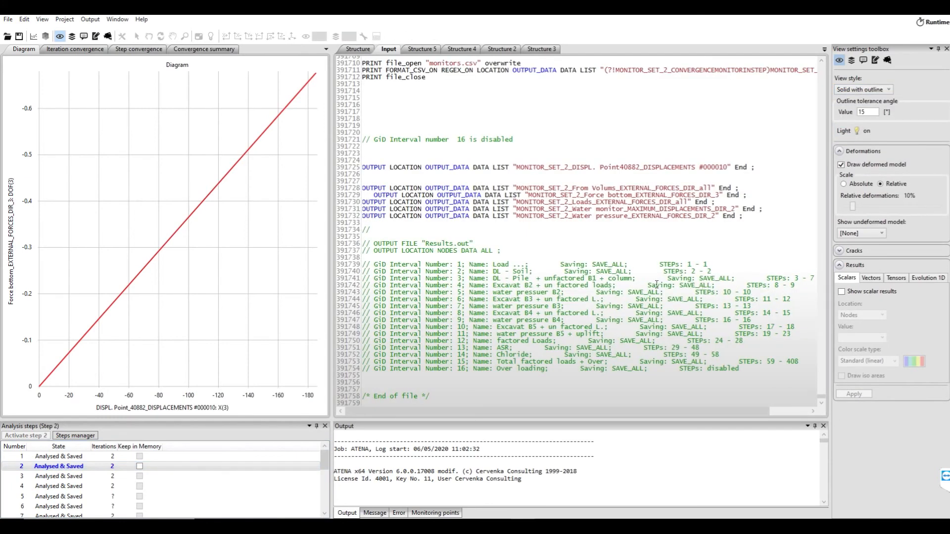
drag(489, 278, 811, 280)
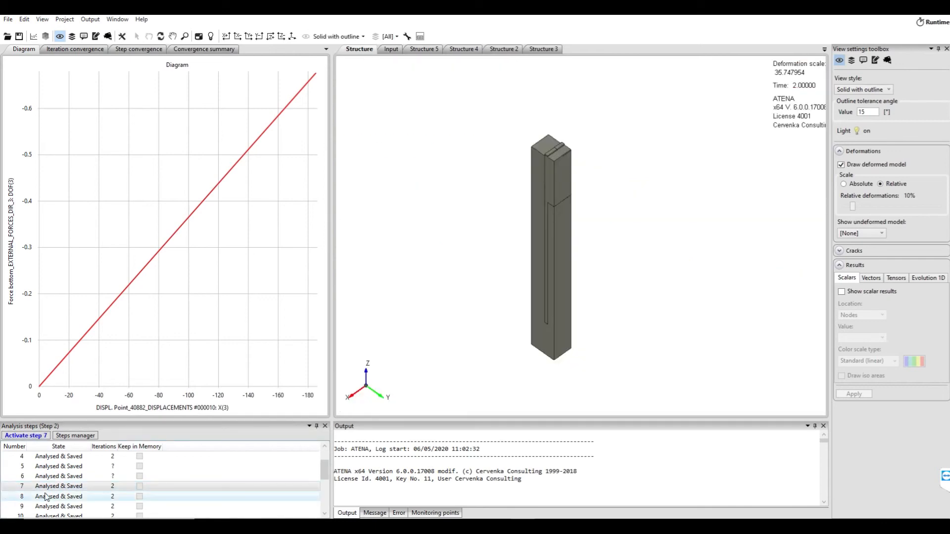
click(54, 486)
double_click(54, 486)
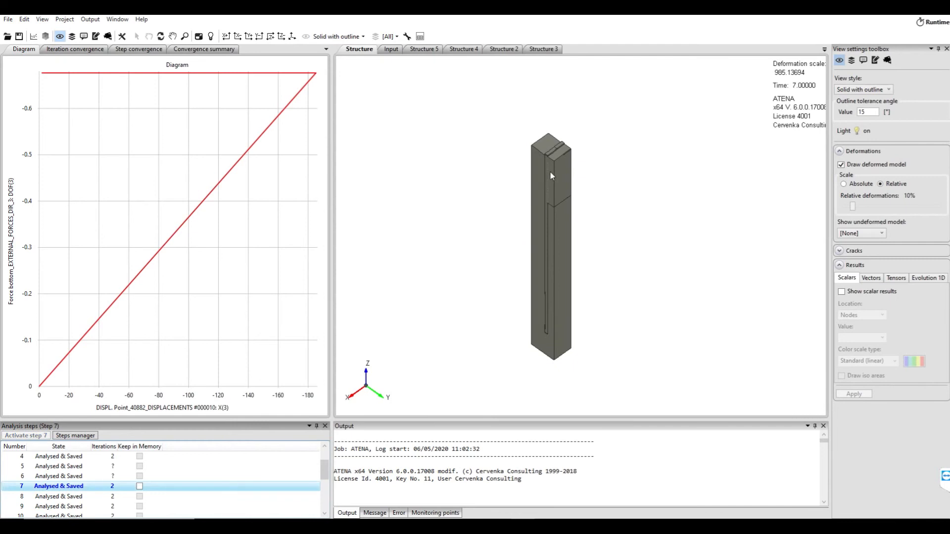
scroll(551, 176, up, 2)
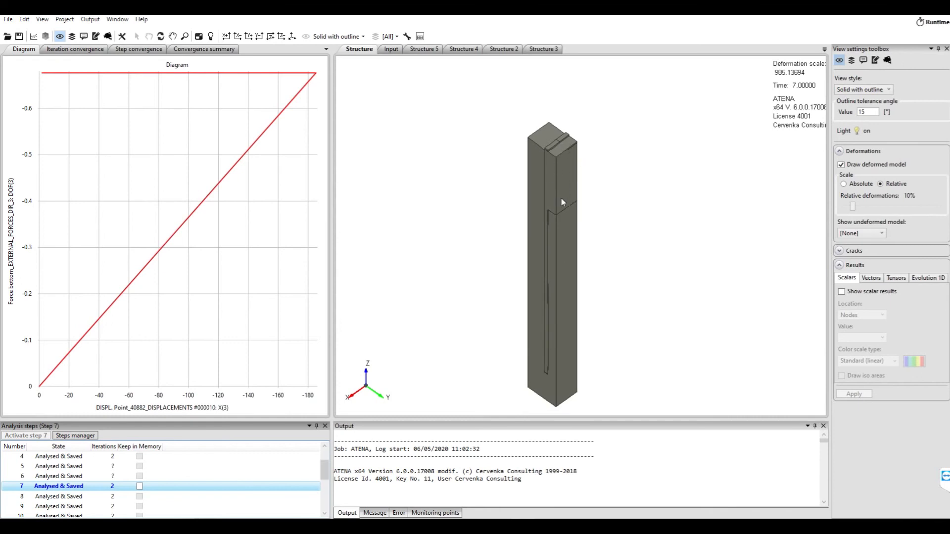
mouse_move(44, 74)
Find interval 4 (Excavat B2) in the input file, activate its last step 9 and inspect the excavated top of the structure
click(388, 49)
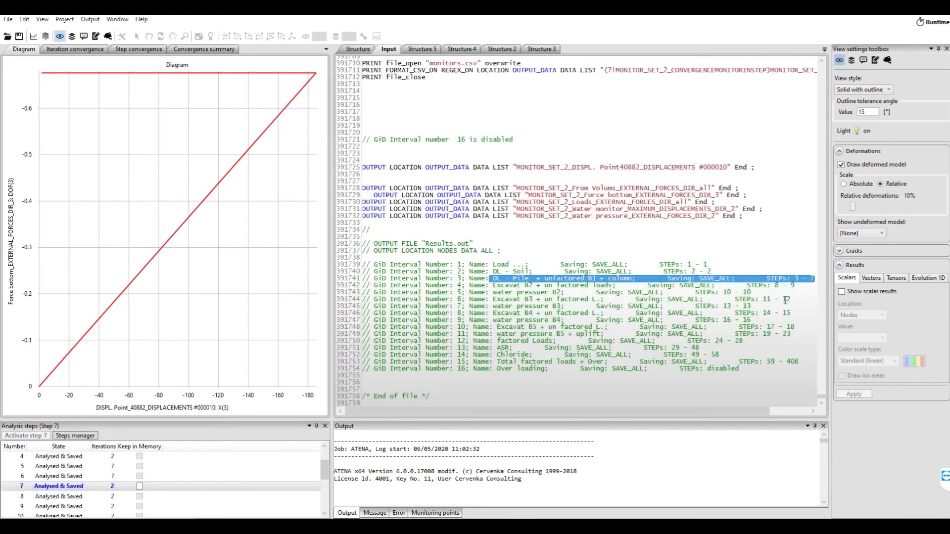
click(791, 287)
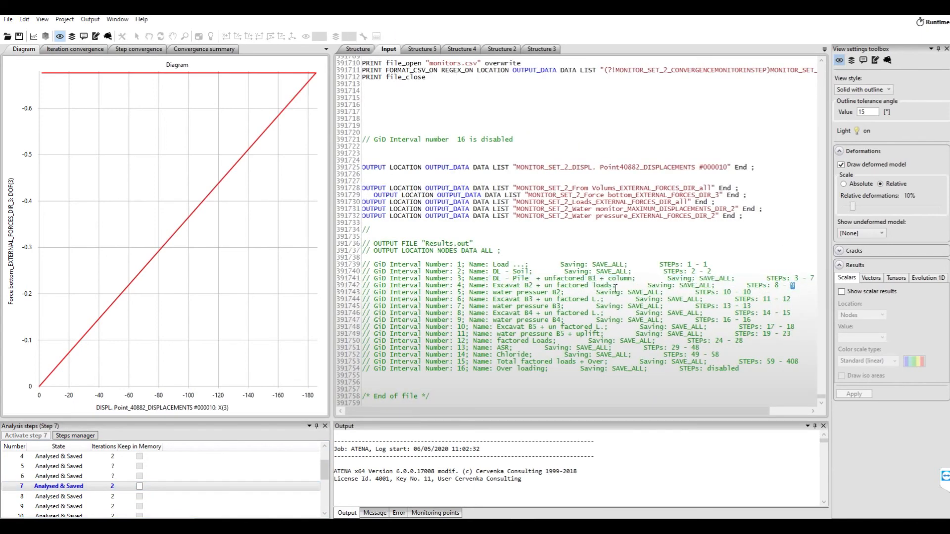
drag(795, 287, 458, 287)
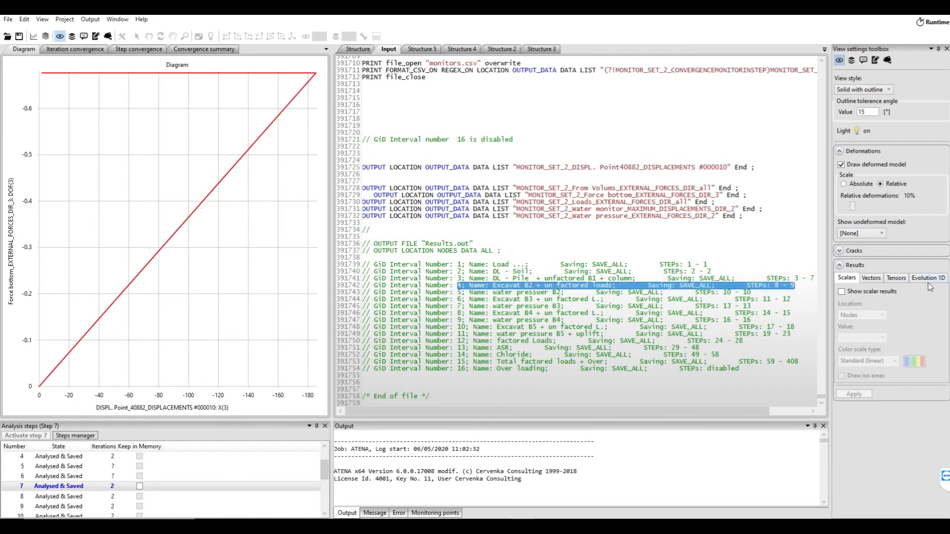
click(365, 50)
click(59, 506)
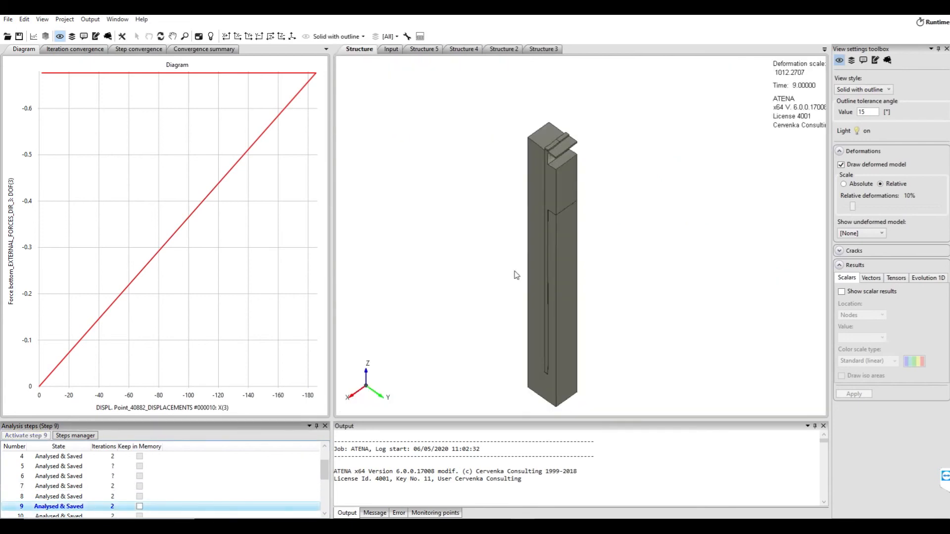
scroll(539, 135, up, 5)
middle_drag(545, 146, 592, 113)
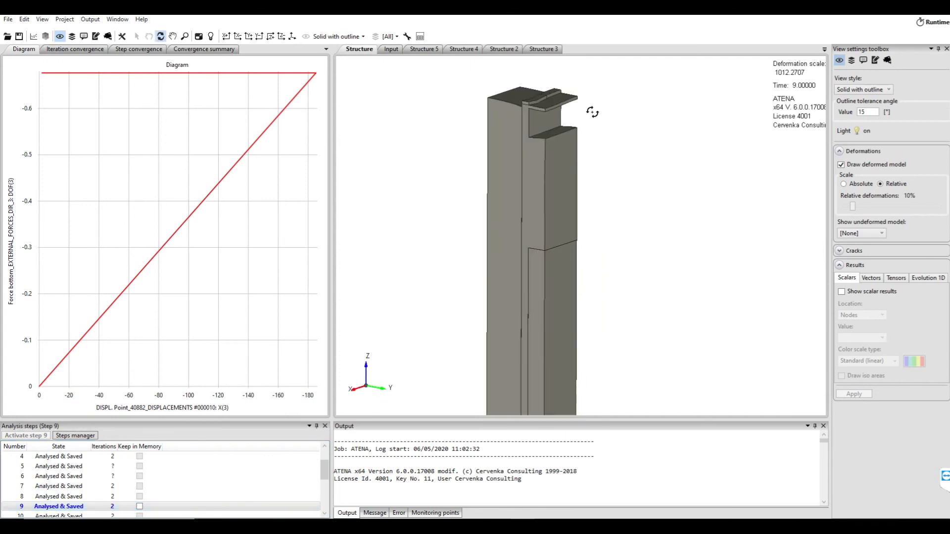
scroll(544, 119, up, 3)
Show scalar results on the structure as nodal Displacements, item X(2), drawn with iso areas
click(866, 291)
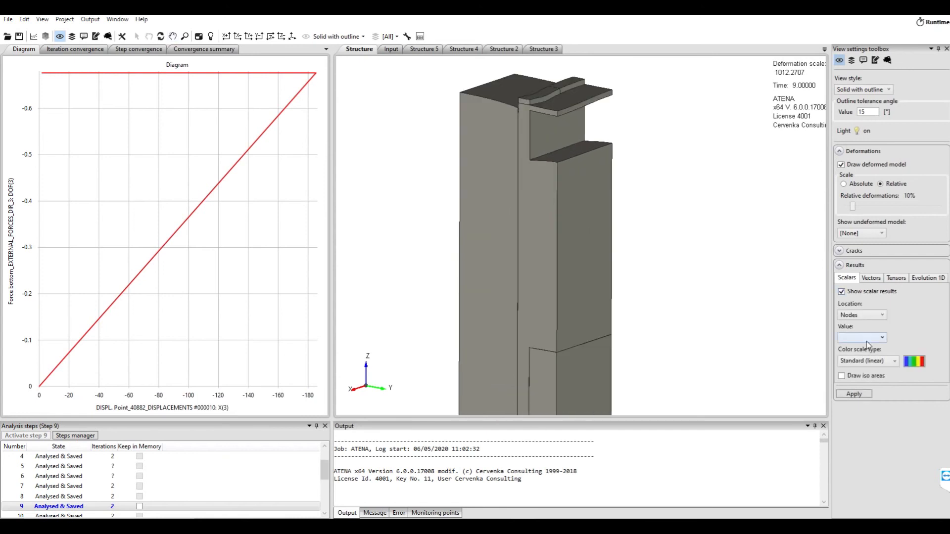
click(866, 339)
click(887, 371)
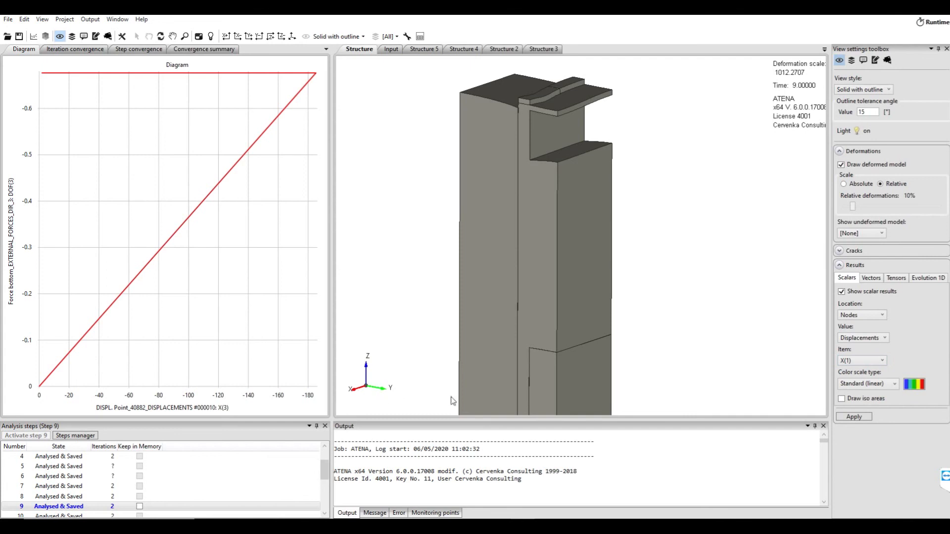
click(868, 363)
click(866, 381)
click(852, 399)
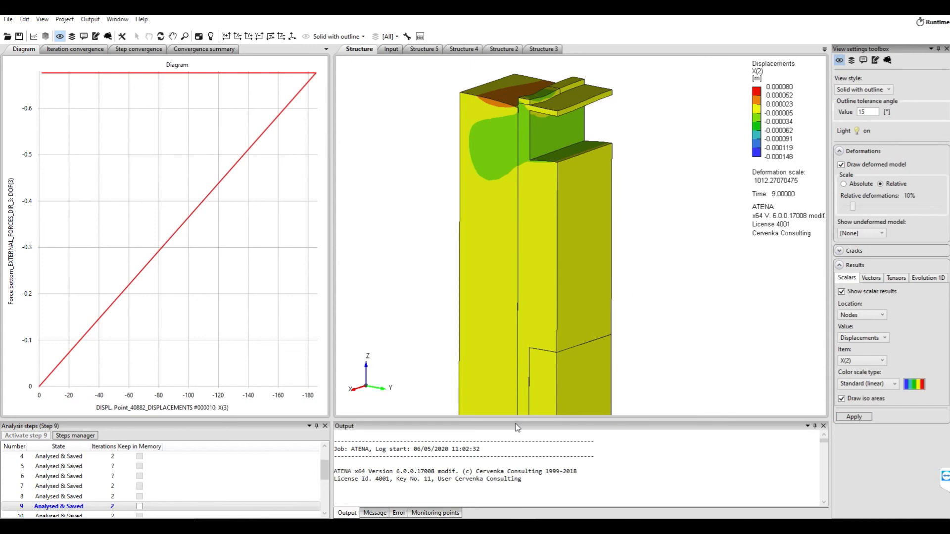
Find the B2 water pressure interval in the input file, activate step 10 and inspect the displacements near the upper excavation
click(390, 49)
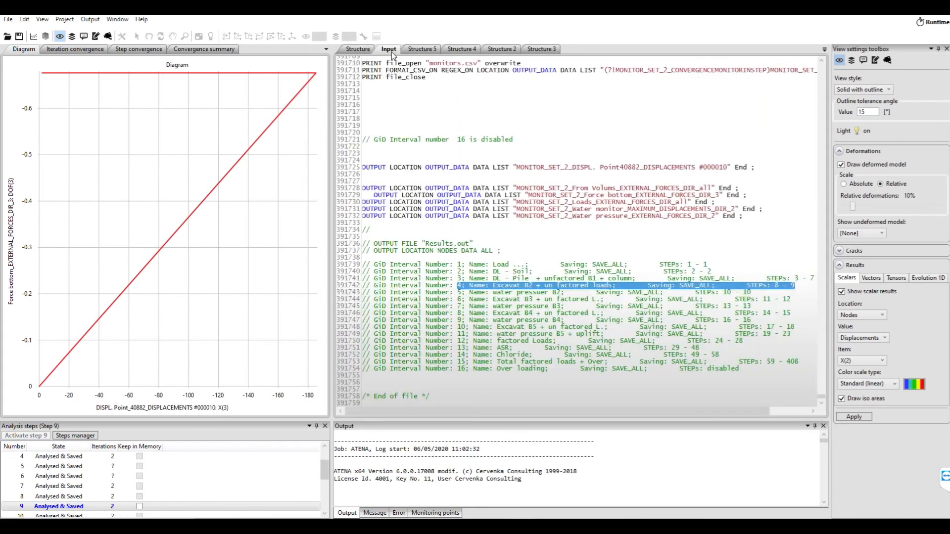
click(762, 299)
double_click(746, 293)
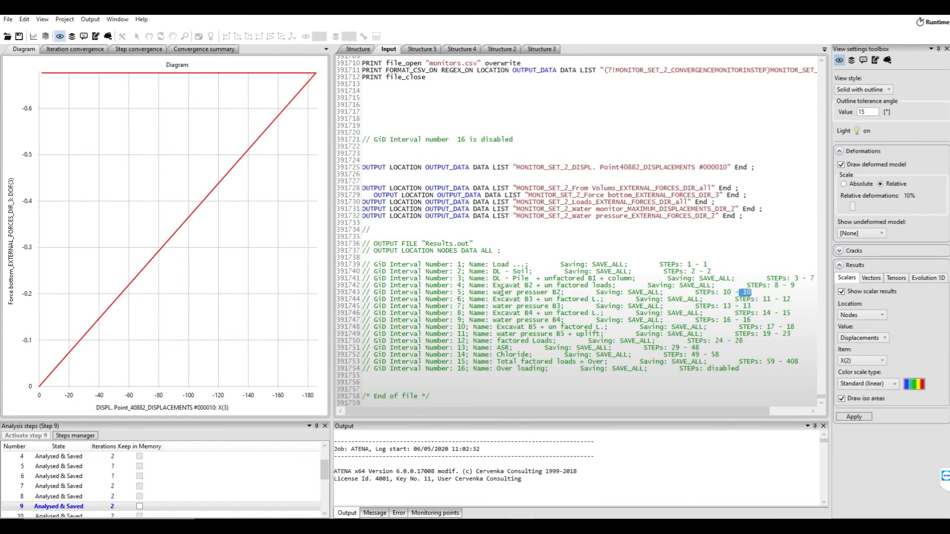
click(359, 49)
scroll(106, 450, down, 1)
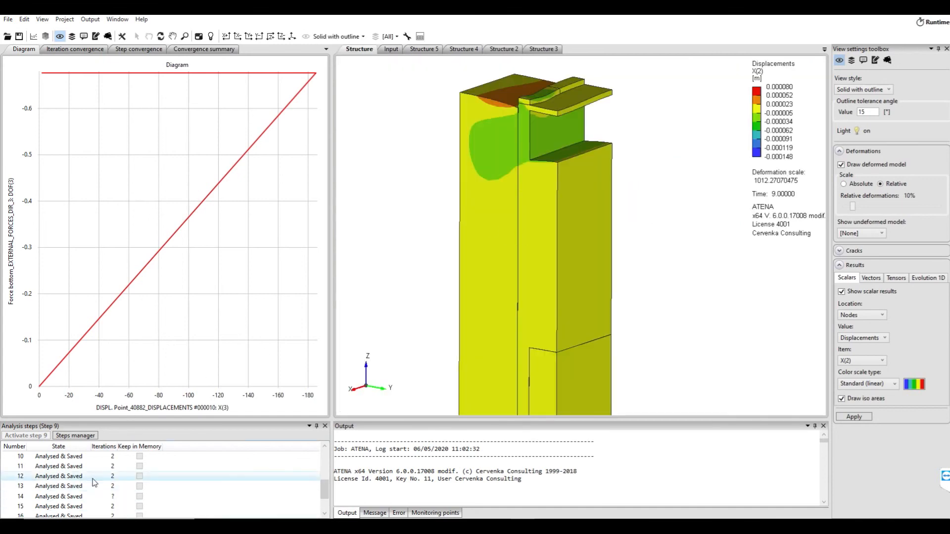
click(76, 488)
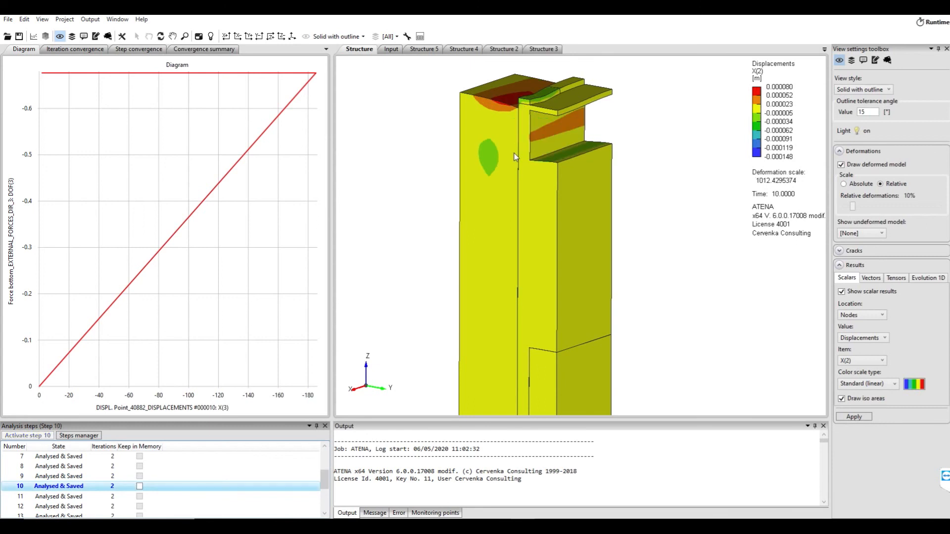
middle_drag(538, 276, 600, 273)
scroll(555, 138, up, 1)
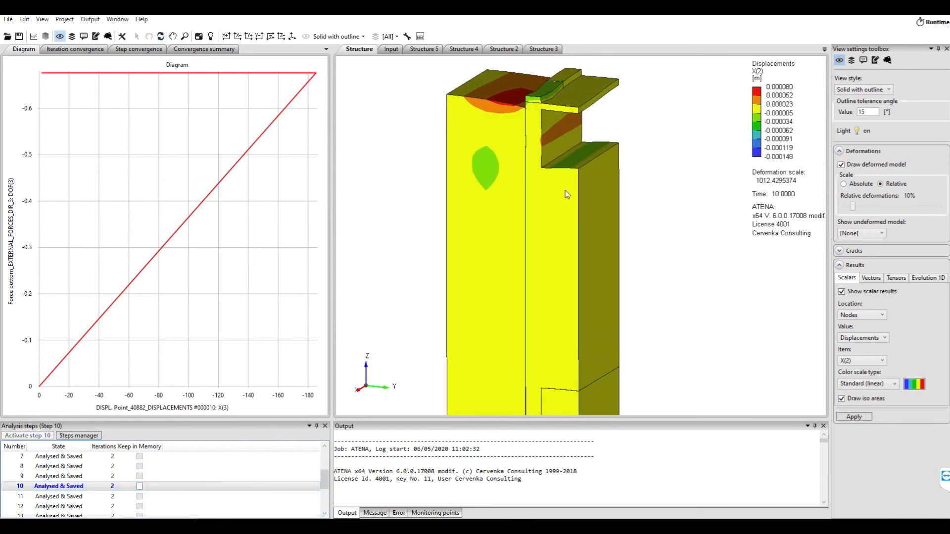
middle_drag(566, 196, 572, 203)
Switch the deformation scale to Absolute with a value of 1500
click(862, 184)
drag(878, 196, 824, 197)
text(1500)
key(Return)
middle_drag(556, 255, 560, 169)
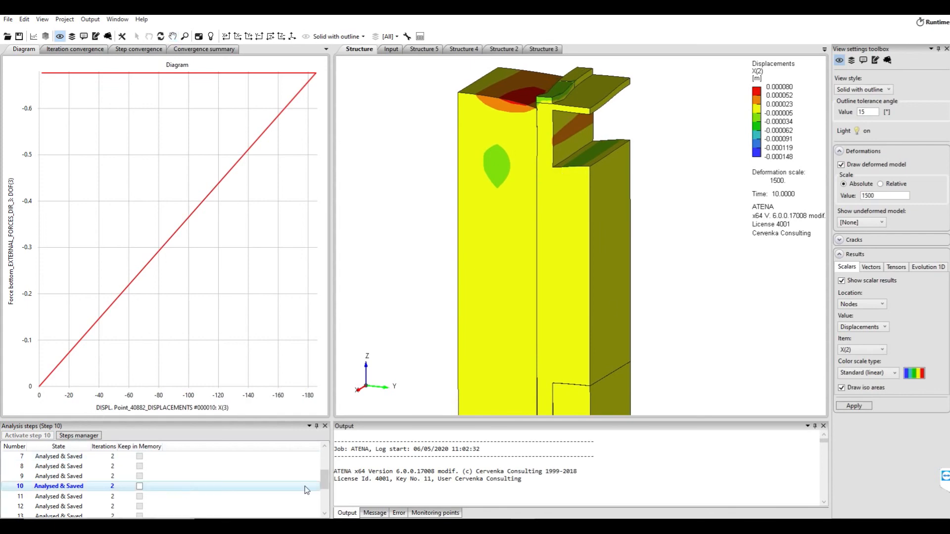
Look up the last step of interval 6 (Excavat B3) in the input file and view the displacements at step 12
click(391, 49)
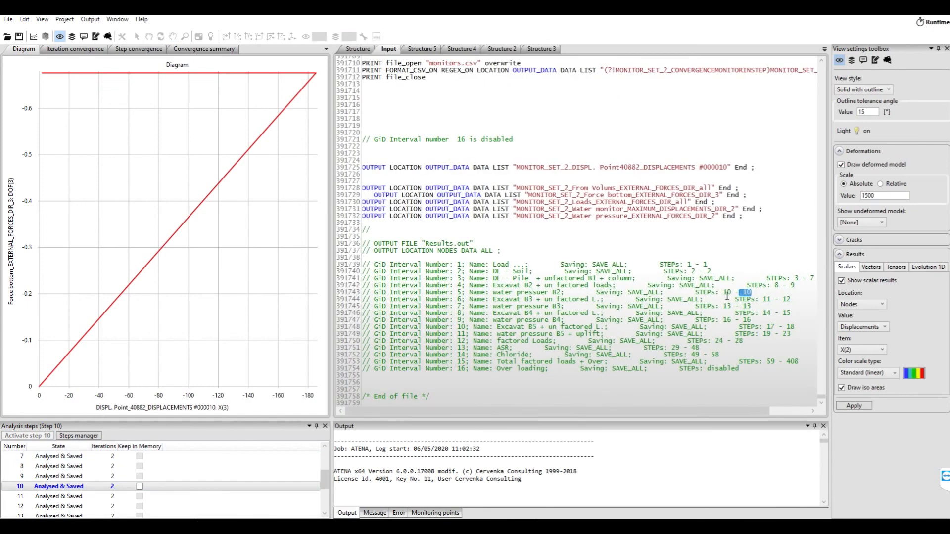
double_click(786, 300)
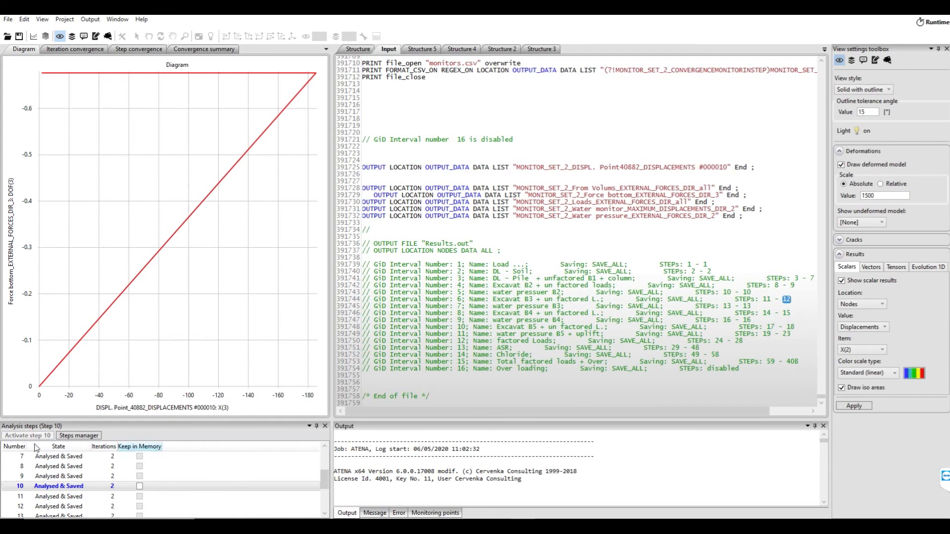
click(45, 507)
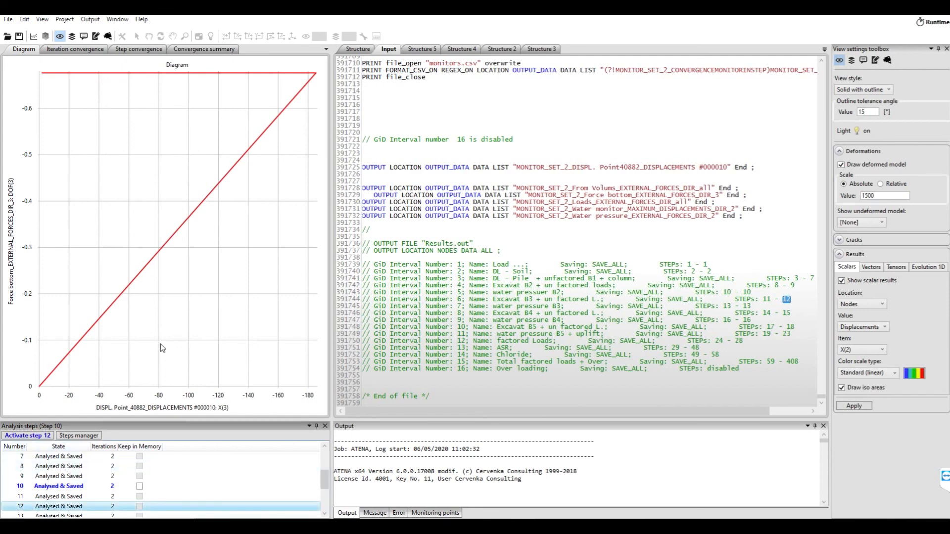
click(358, 49)
double_click(45, 506)
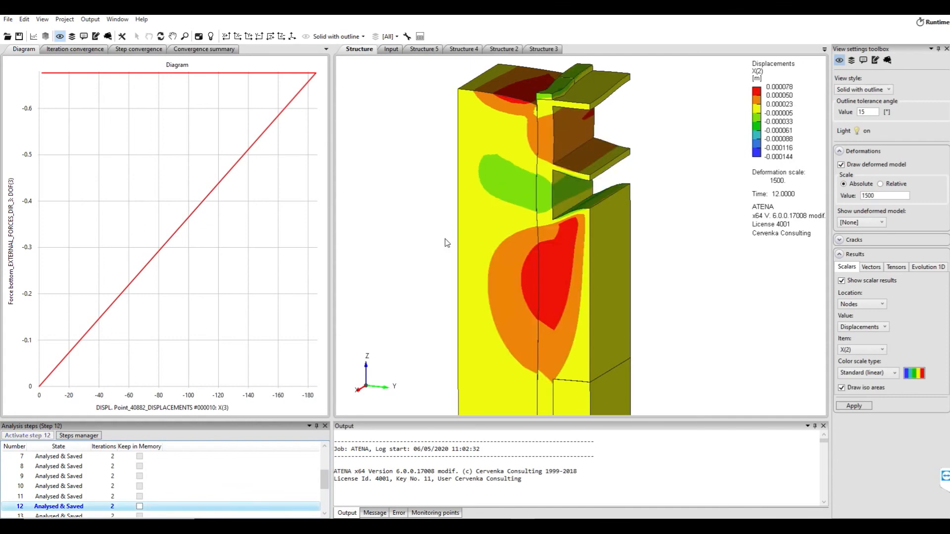
Look up interval 7 (water pressure B3) in the input file and view the displacements at step 13
click(387, 49)
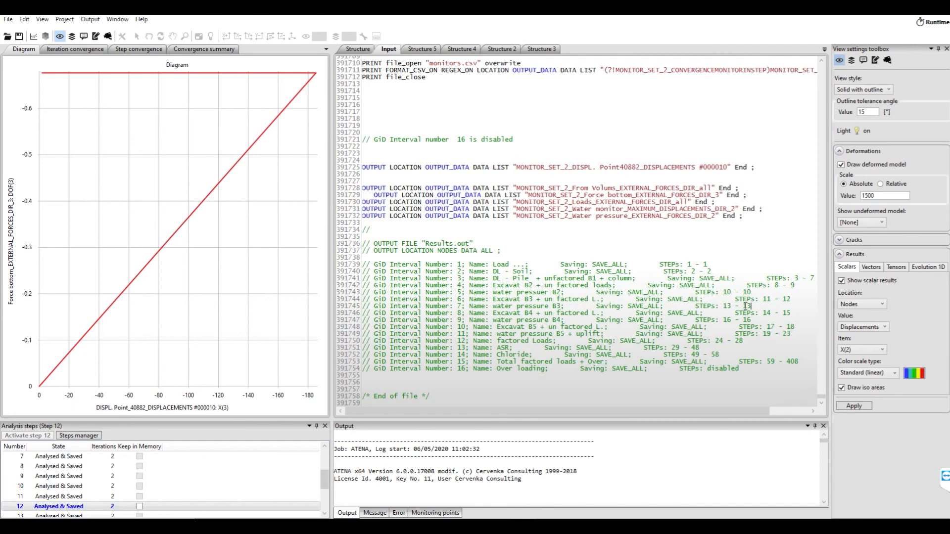
drag(751, 306, 494, 307)
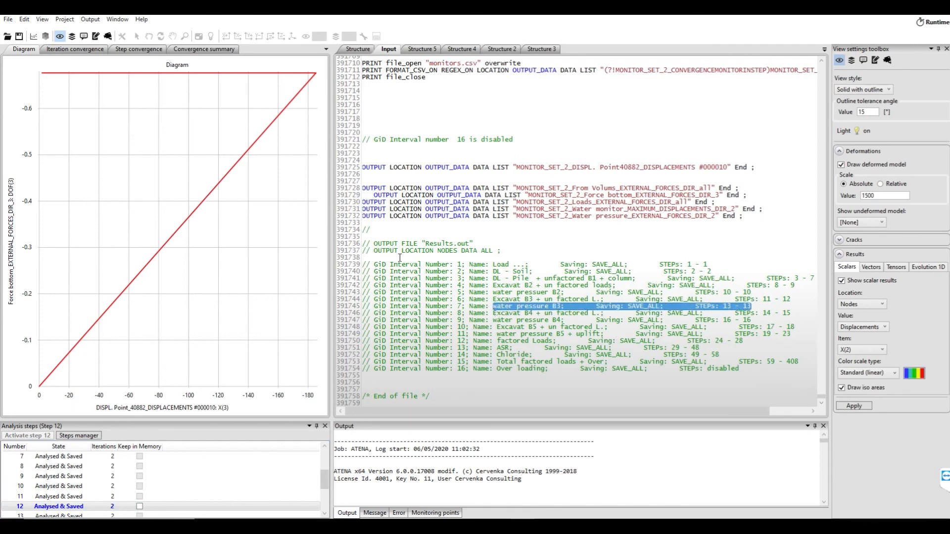
click(357, 49)
scroll(55, 493, down, 1)
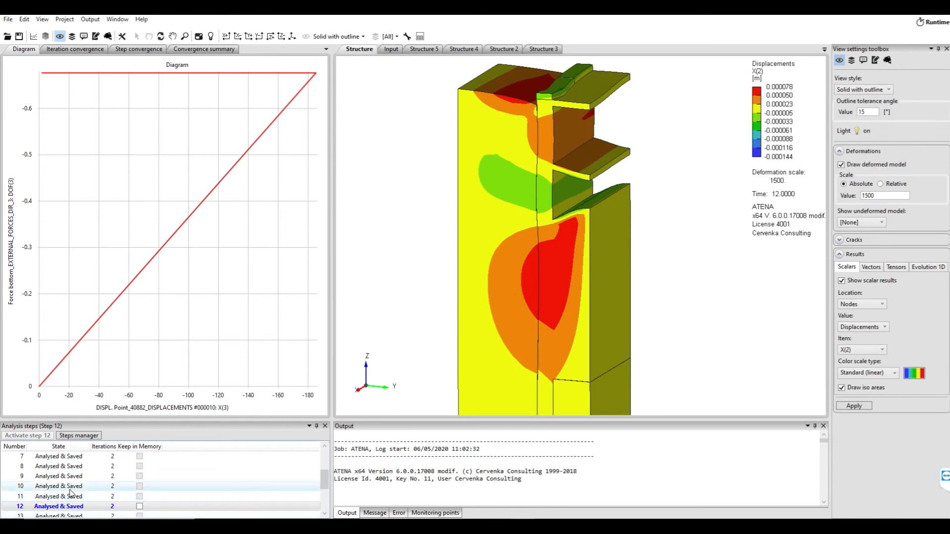
click(55, 489)
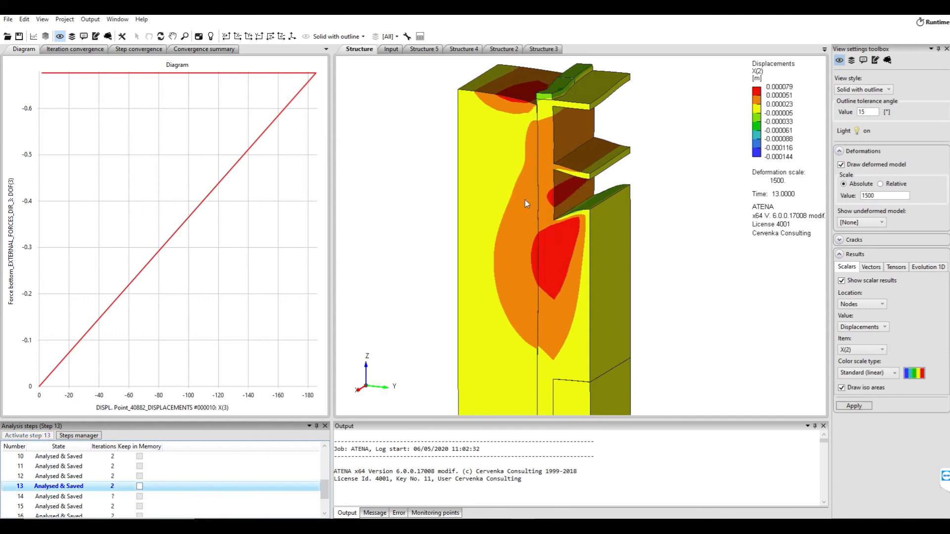
Check the step range of interval 8 (Excavat B4) in the input file and view the displacements at step 15
click(391, 49)
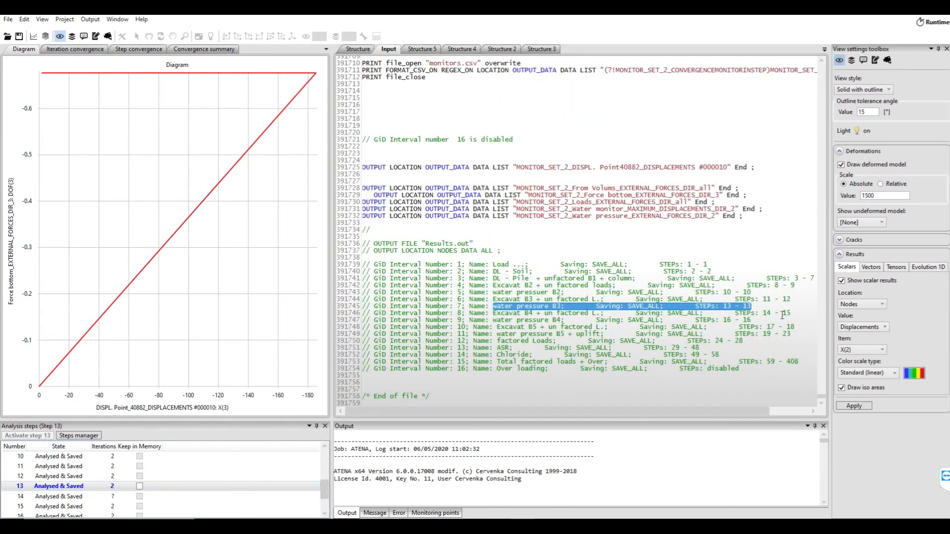
double_click(76, 506)
click(357, 49)
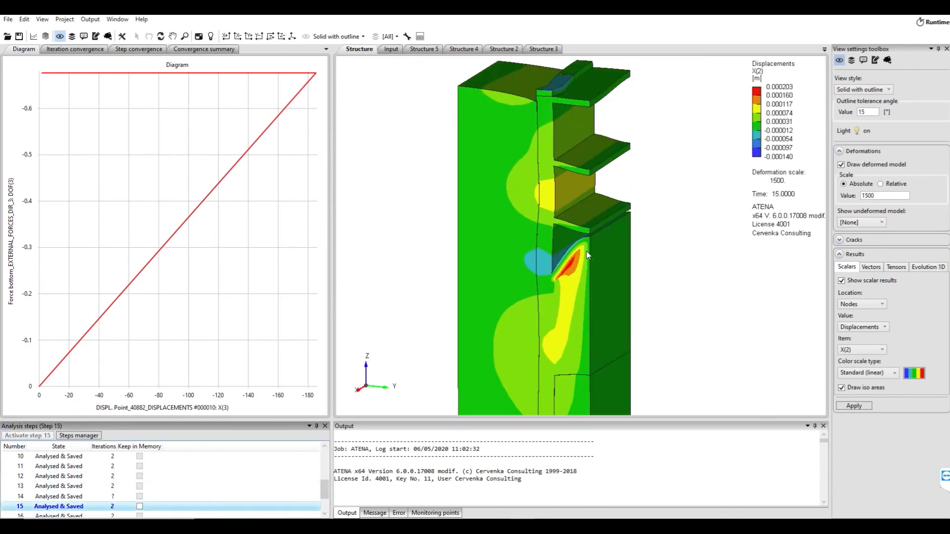
Look up the step range of interval 9 (water pressure B4) in the input file and view the displacements at step 16
click(391, 49)
drag(709, 321, 751, 321)
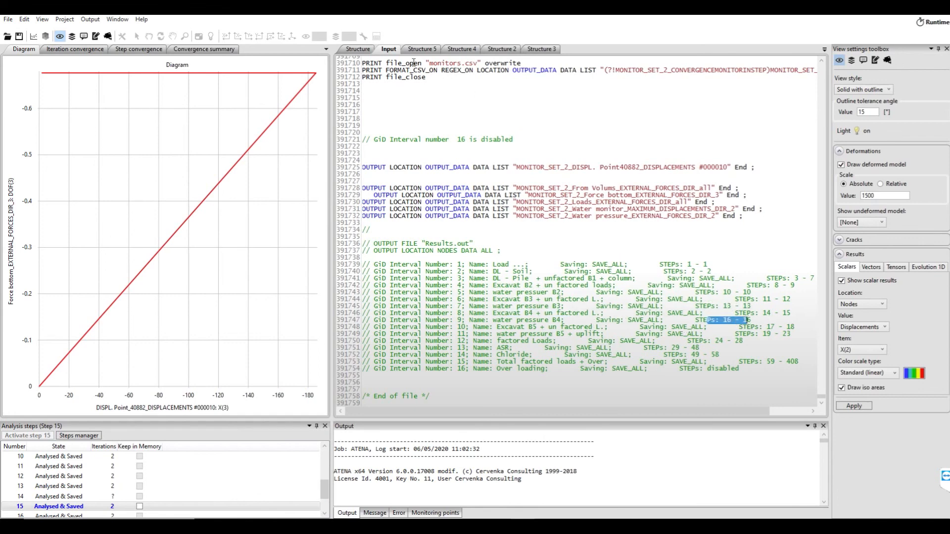
click(358, 49)
scroll(94, 486, down, 1)
double_click(94, 486)
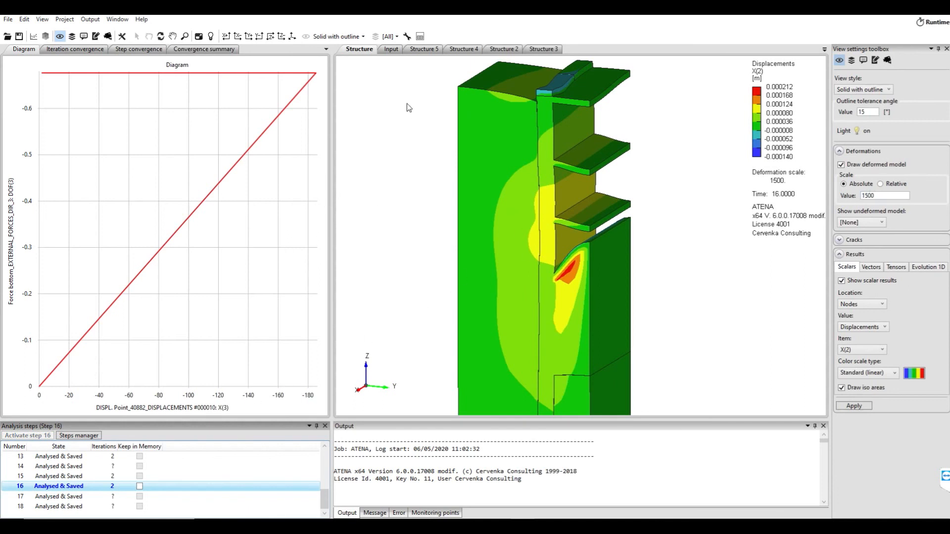
Check the last step of interval 10 (Excavat B5) in the input file and select analysis step 18
click(390, 50)
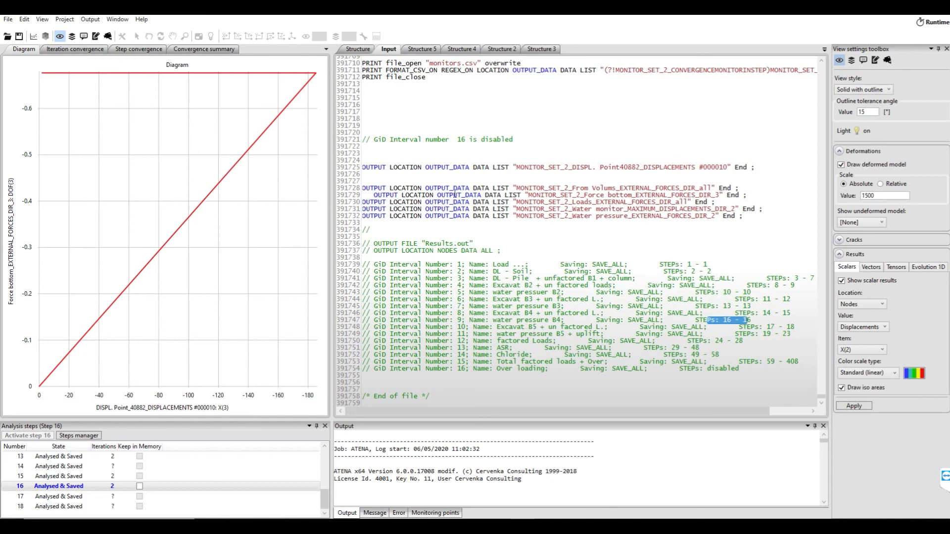
click(358, 49)
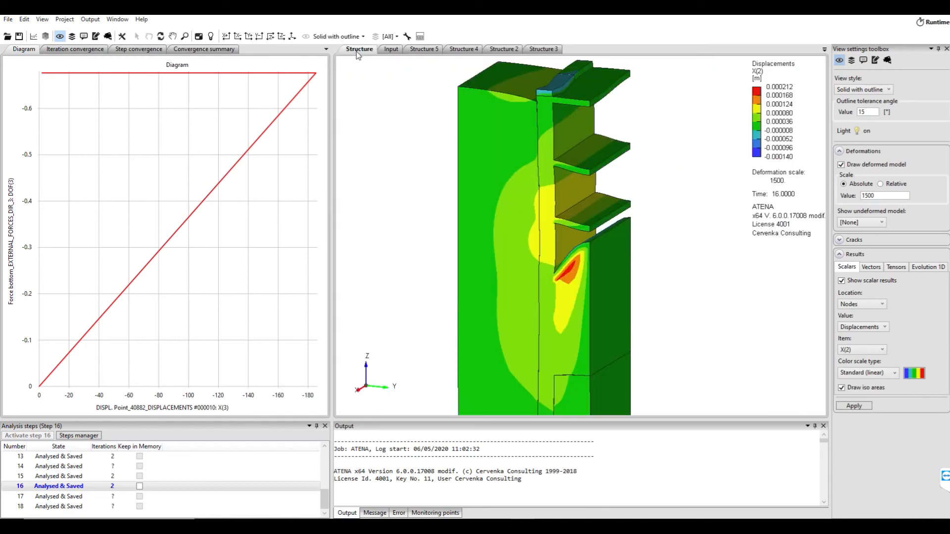
click(69, 506)
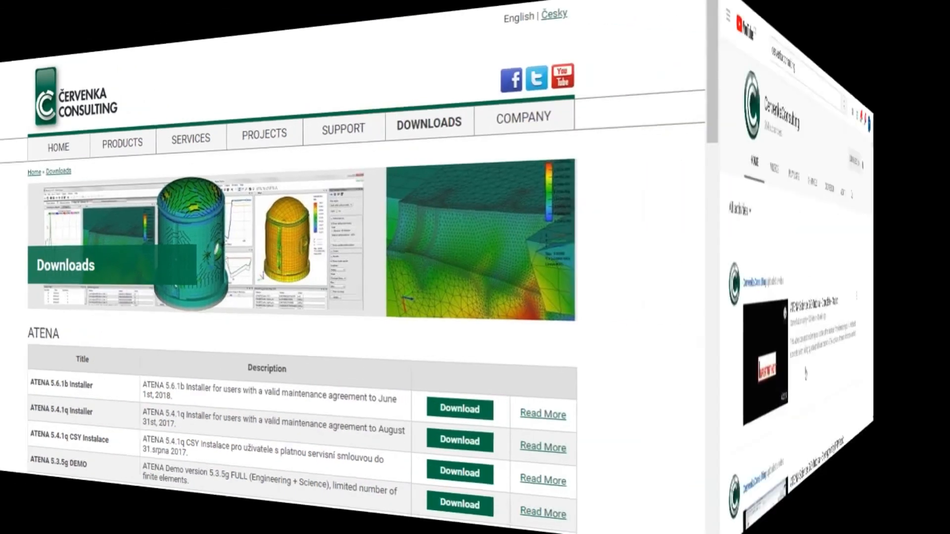
scroll(382, 377, down, 3)
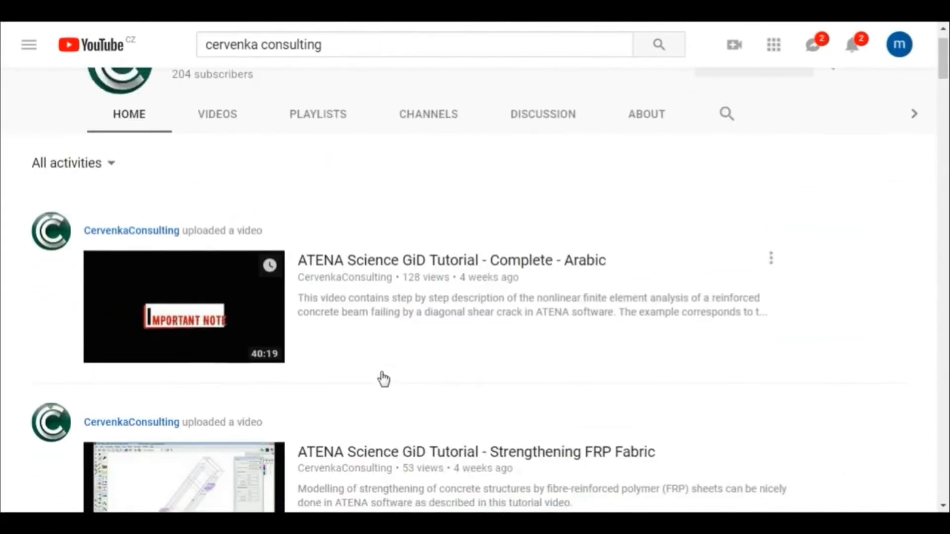
scroll(384, 378, down, 2)
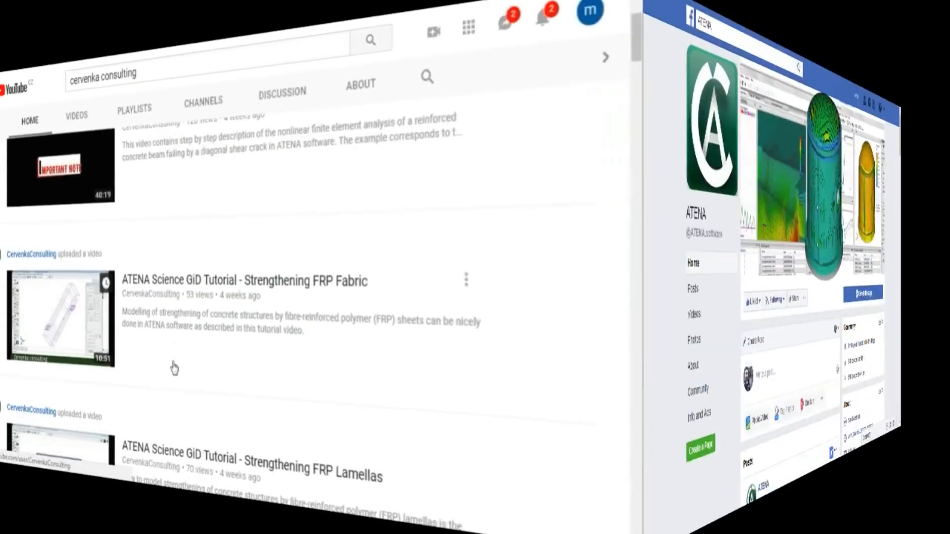